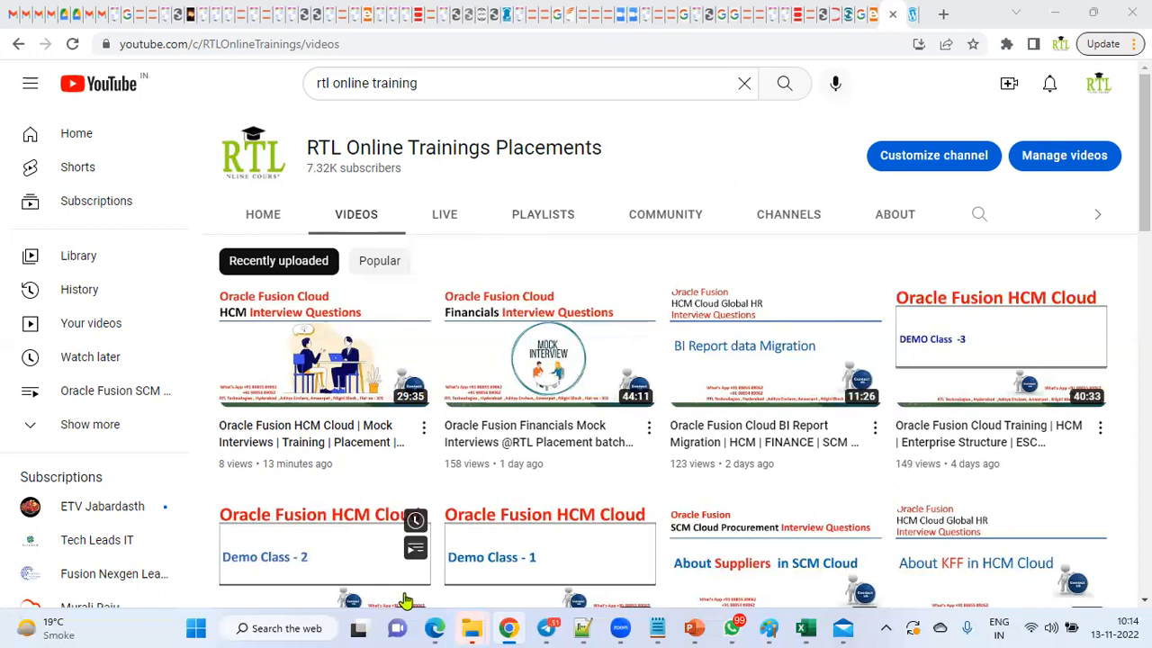
- Bring the Oracle Fusion Cloud window to the front and make Edge full screen
{"action": "mouse_move", "coordinate": [436, 628]}
{"action": "left_click", "coordinate": [504, 558]}
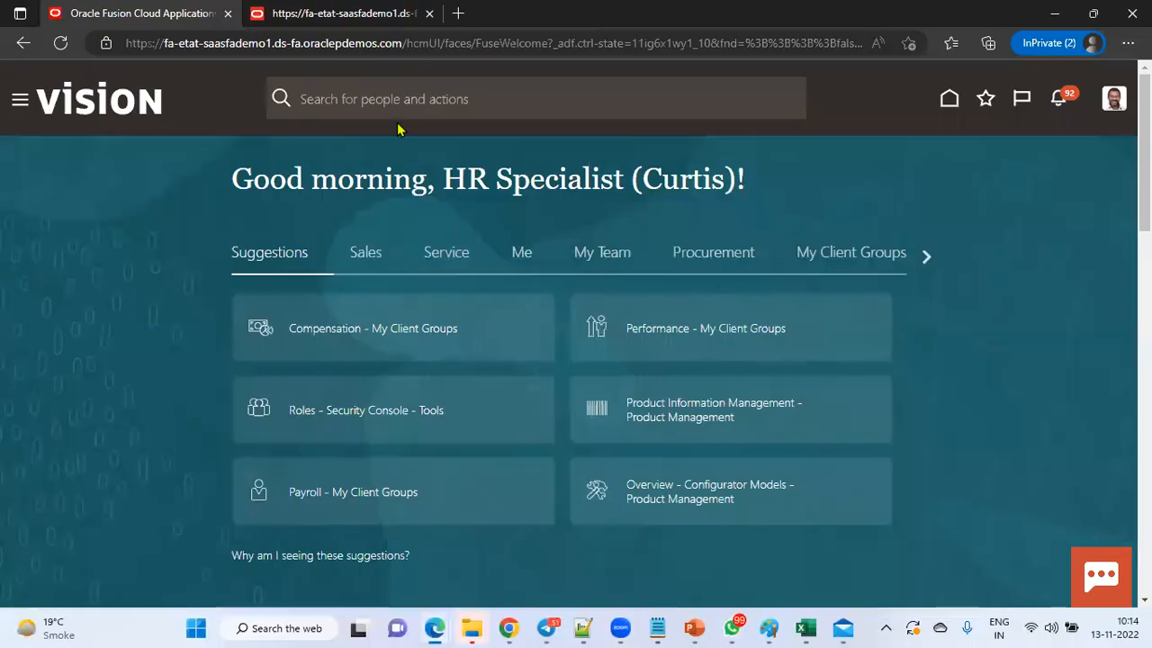
{"action": "left_click", "coordinate": [1127, 42]}
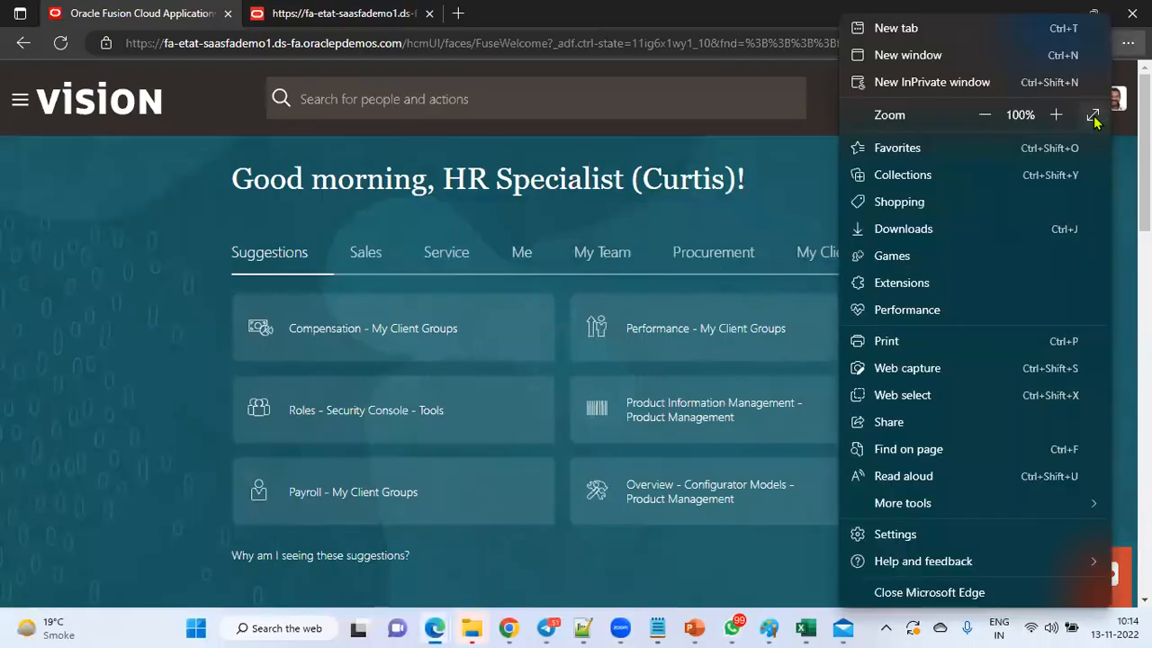
{"action": "left_click", "coordinate": [1092, 114]}
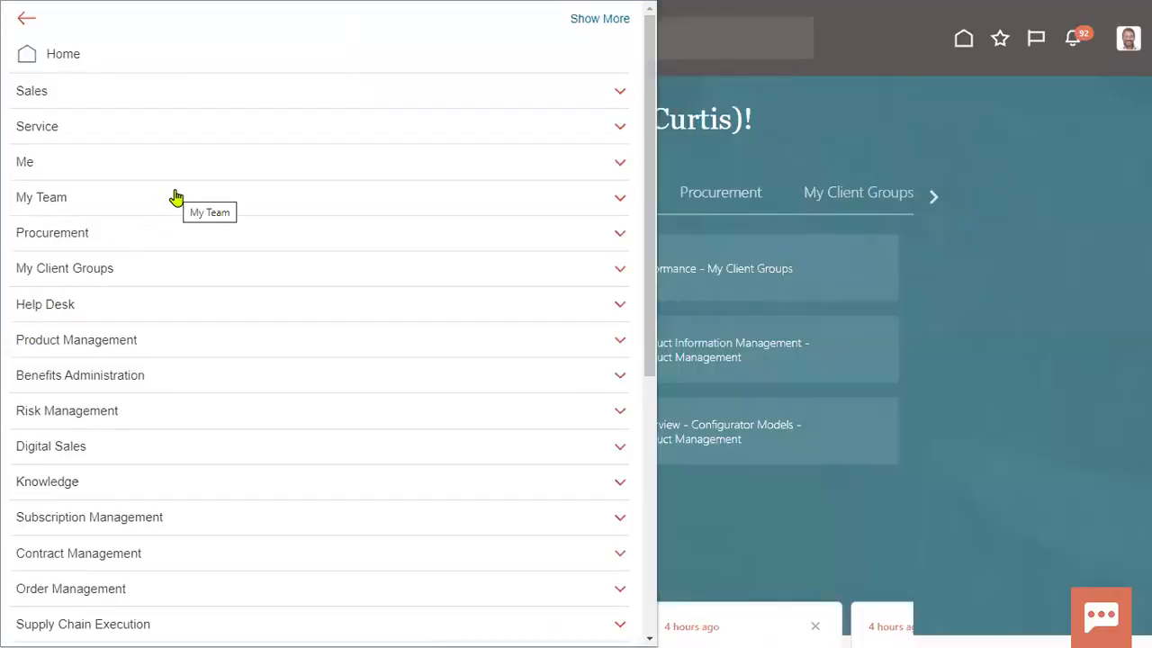
- Under My Client Groups, go to New Person and start Hire an Employee
{"action": "left_click", "coordinate": [171, 272]}
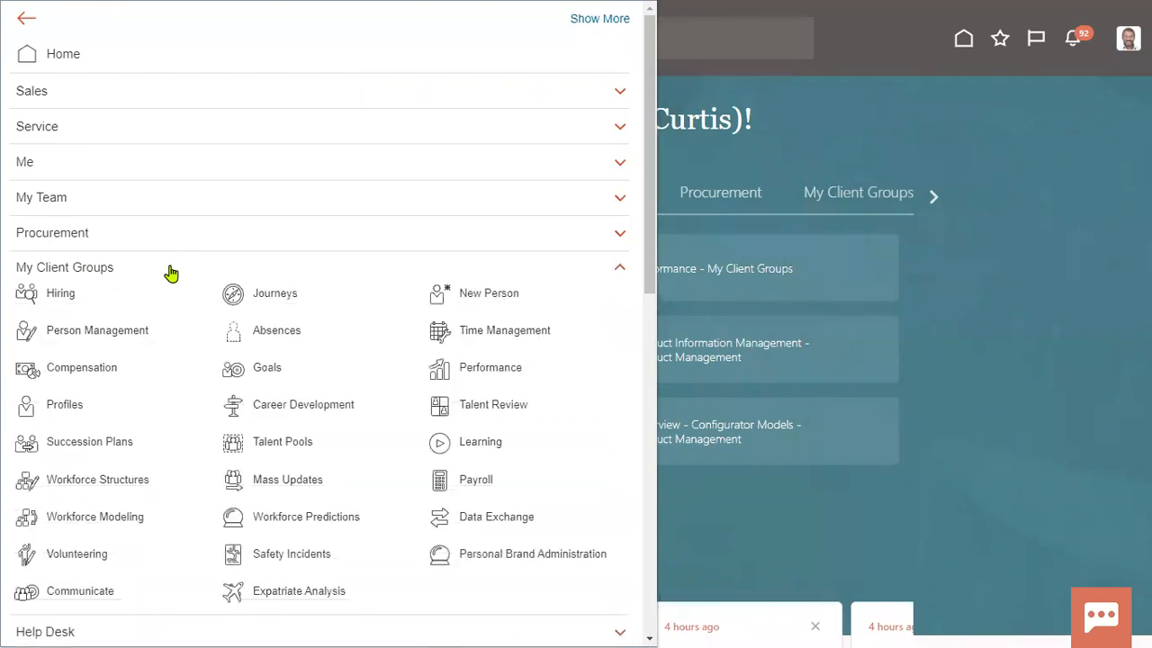
{"action": "left_click", "coordinate": [469, 294]}
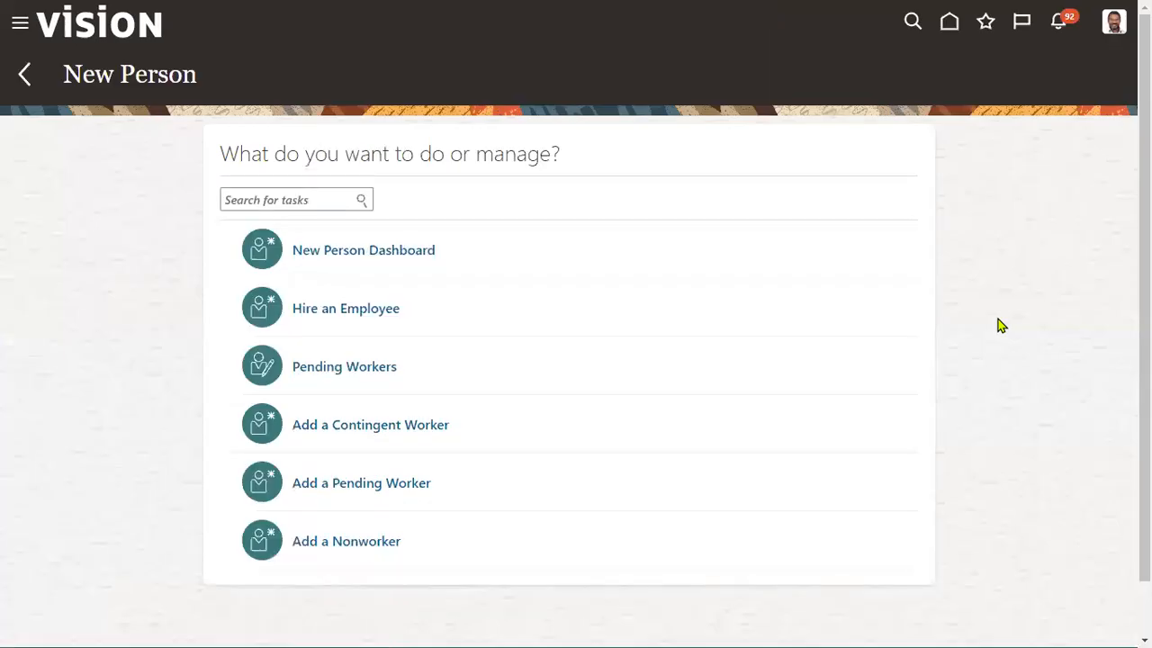
{"action": "left_click", "coordinate": [390, 310]}
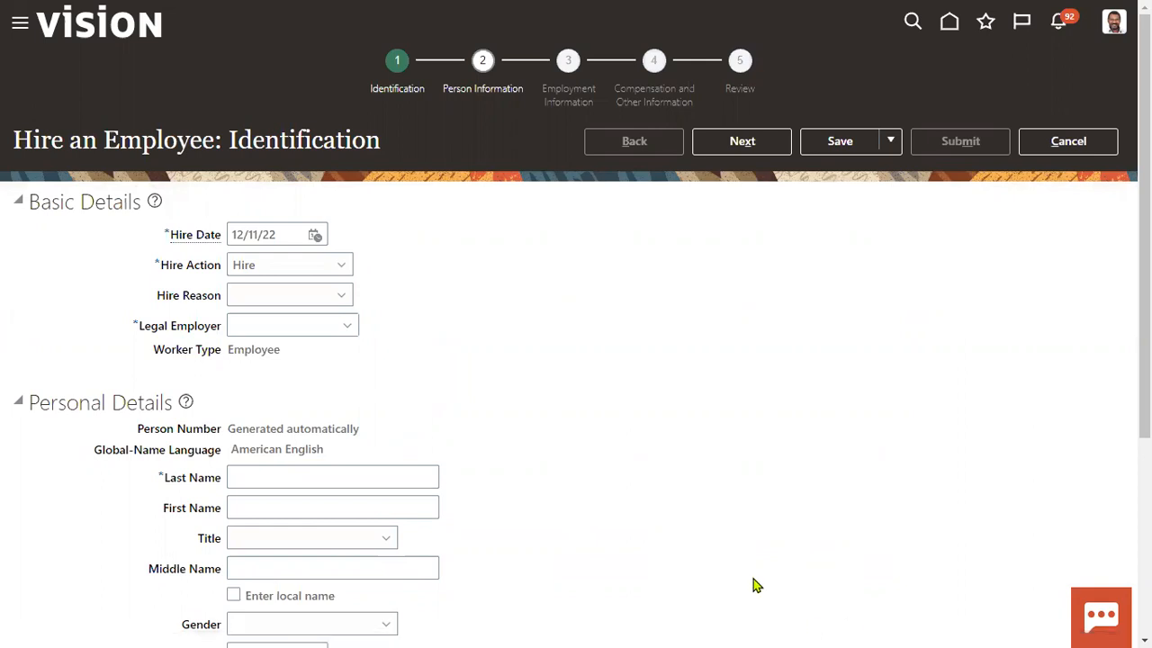
- Set hire reason to Hire to fill vacant position and legal employer to US1 Legal Entity
{"action": "left_click", "coordinate": [292, 298]}
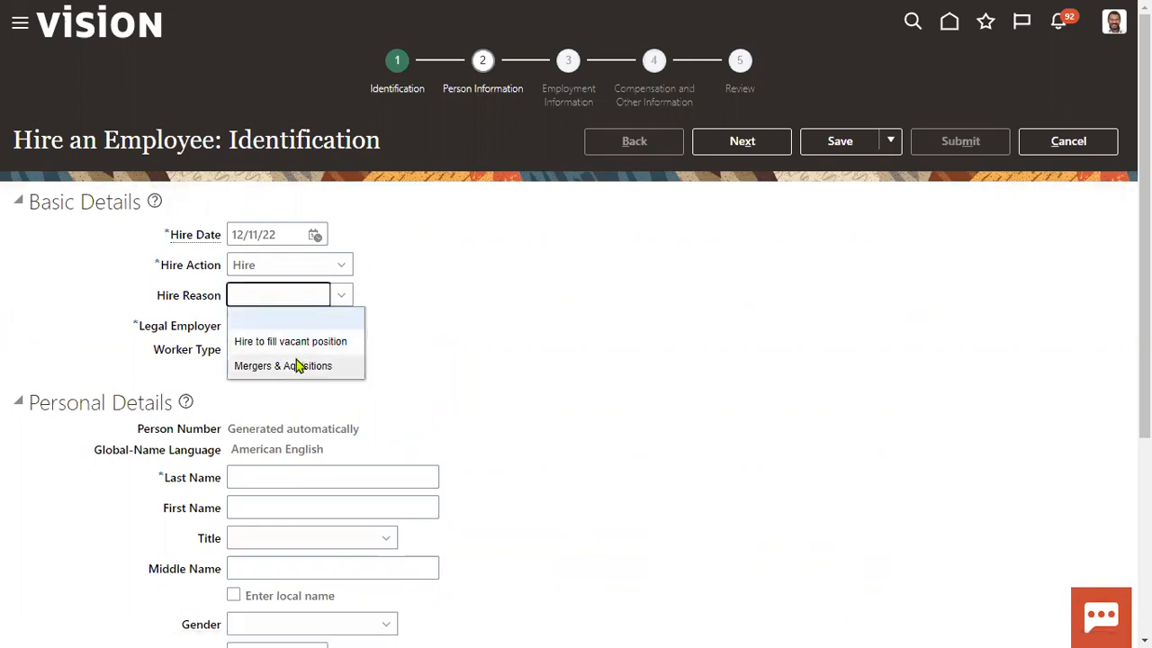
{"action": "left_click", "coordinate": [296, 336]}
{"action": "left_click", "coordinate": [292, 329]}
{"action": "type", "text": "US1"}
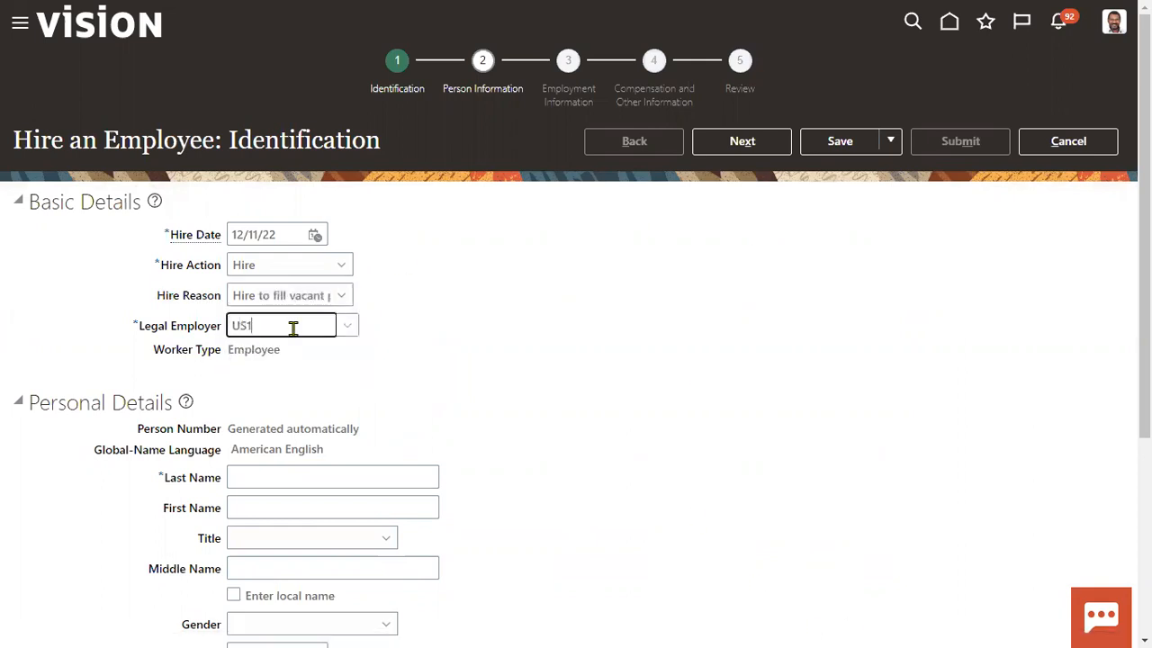
{"action": "left_click", "coordinate": [294, 355]}
{"action": "scroll", "coordinate": [443, 352], "scroll_direction": "down", "scroll_amount": 3}
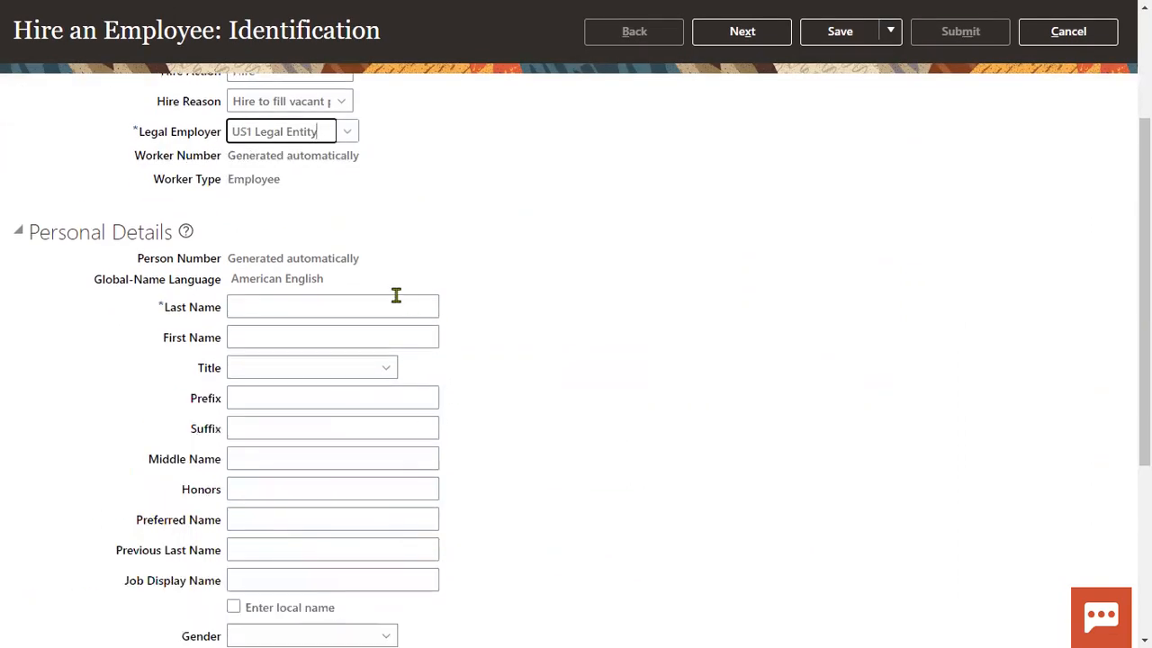
- Enter the new hire's last and first name and set the title to Mr
{"action": "left_click", "coordinate": [396, 296]}
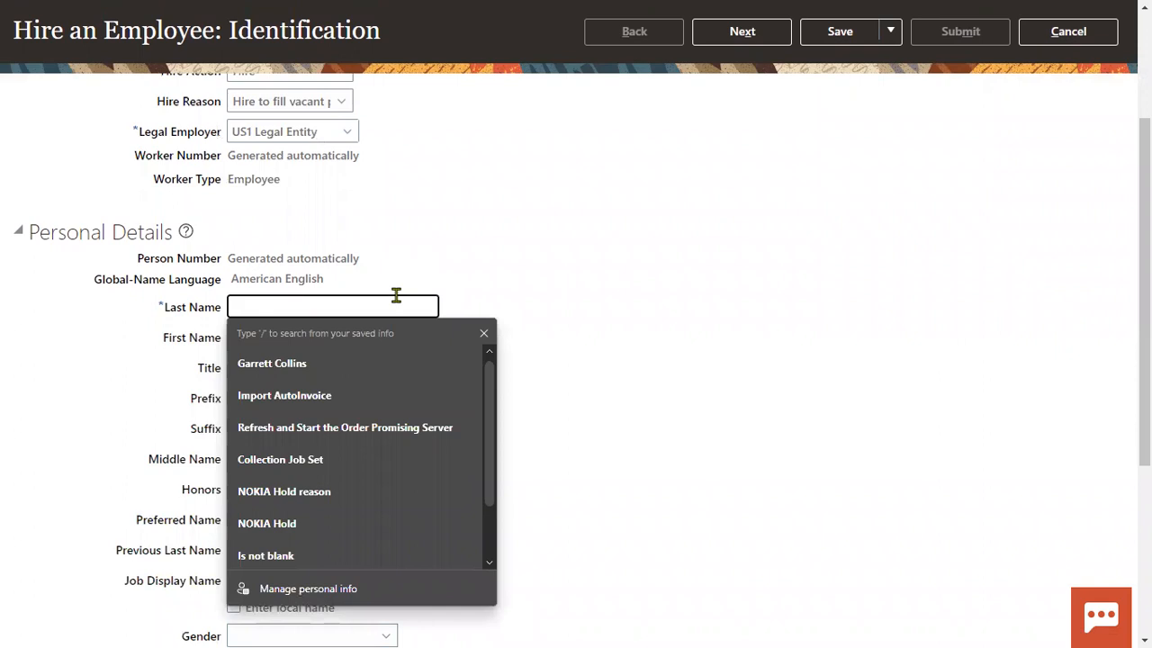
{"action": "key", "text": "Tab"}
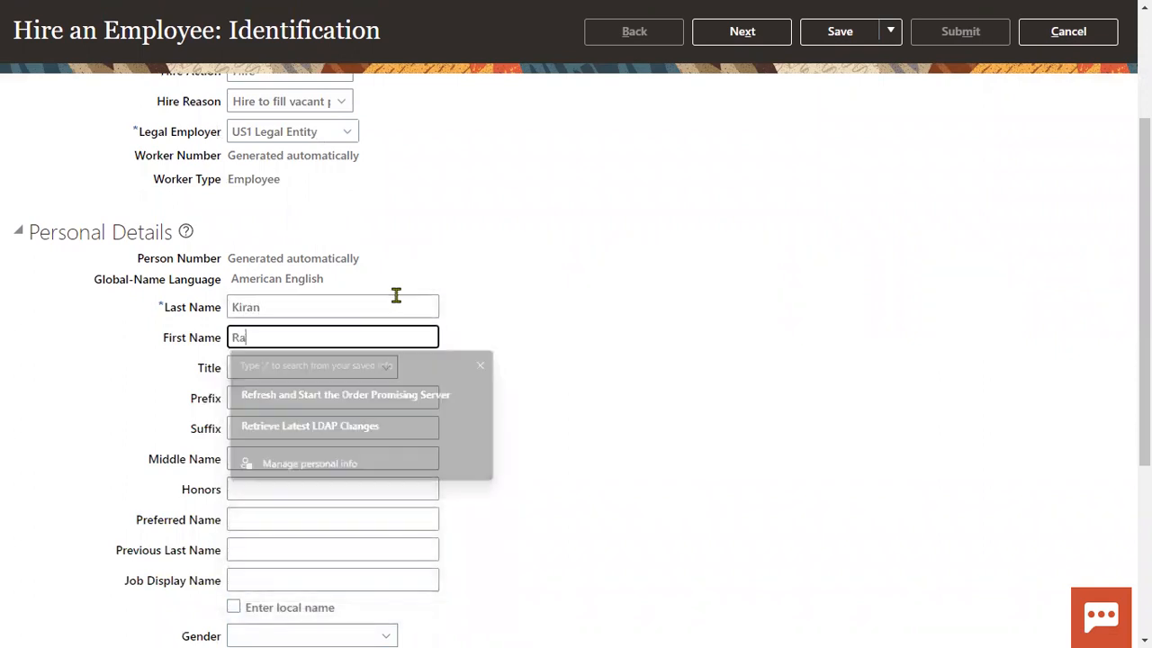
{"action": "key", "text": "Tab"}
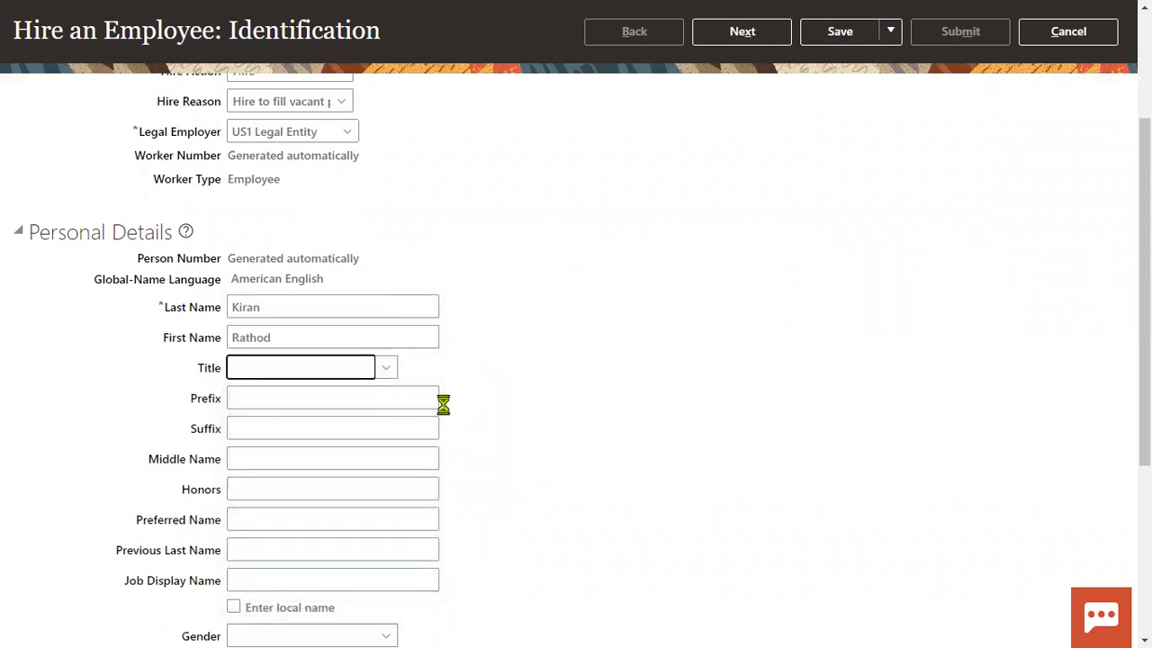
{"action": "left_click", "coordinate": [367, 376]}
{"action": "left_click", "coordinate": [329, 463]}
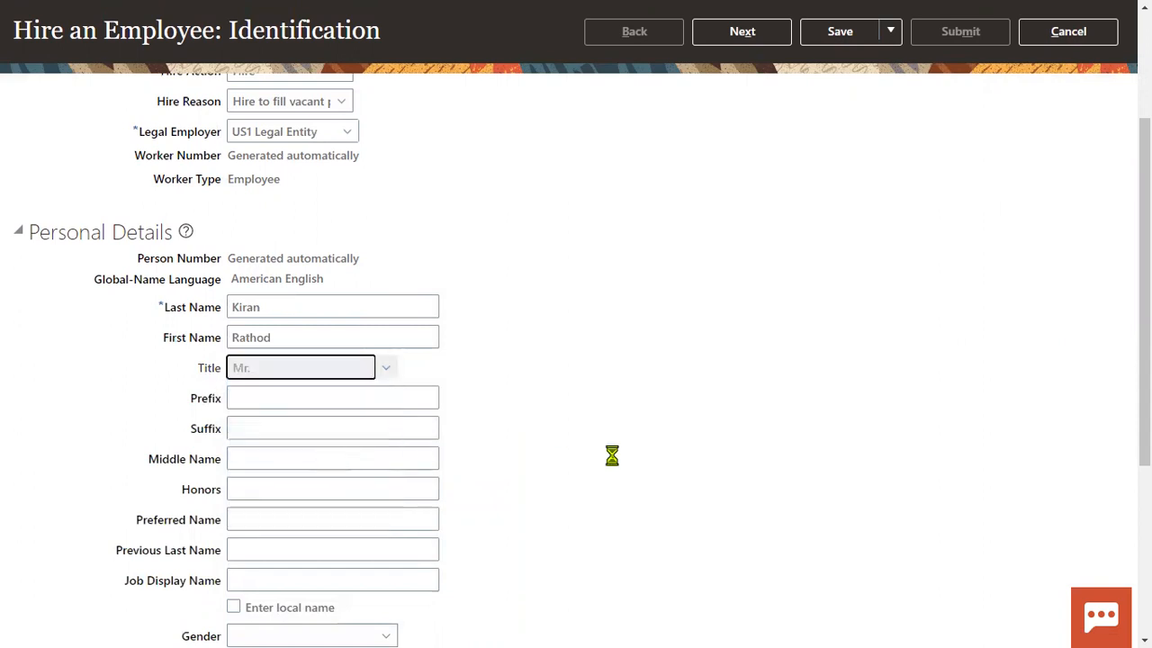
- Set gender to Male and date of birth to 1/1/89
{"action": "scroll", "coordinate": [639, 452], "scroll_direction": "down", "scroll_amount": 2}
{"action": "left_click", "coordinate": [326, 450]}
{"action": "left_click", "coordinate": [251, 513]}
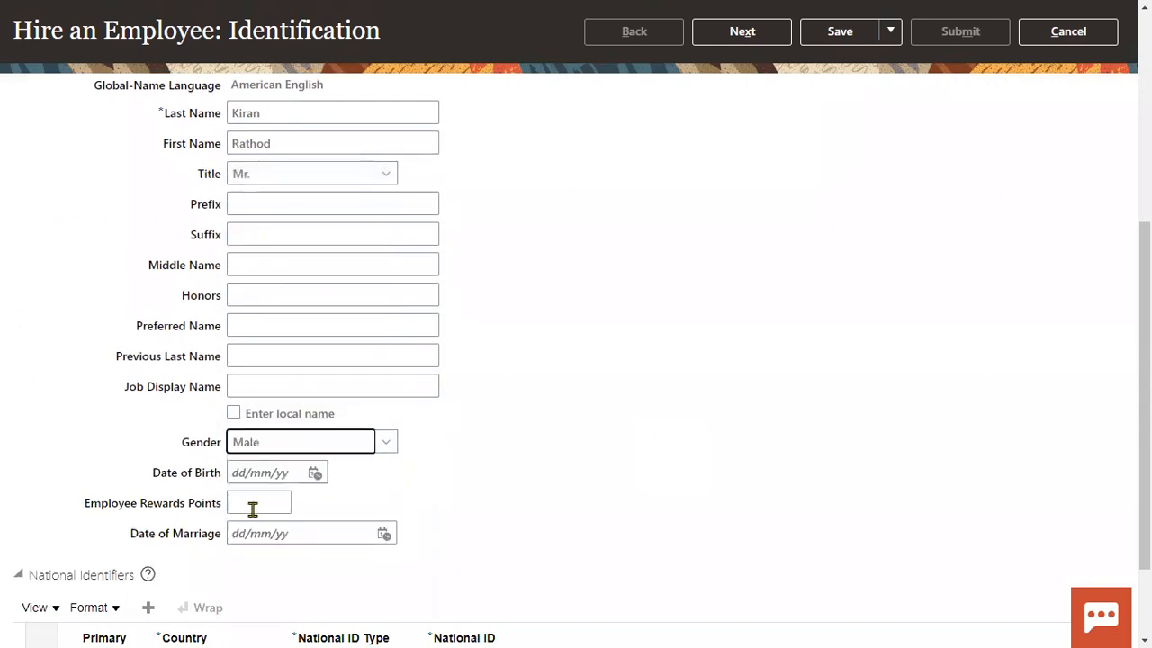
{"action": "left_click", "coordinate": [292, 478]}
{"action": "type", "text": "1/1/"}
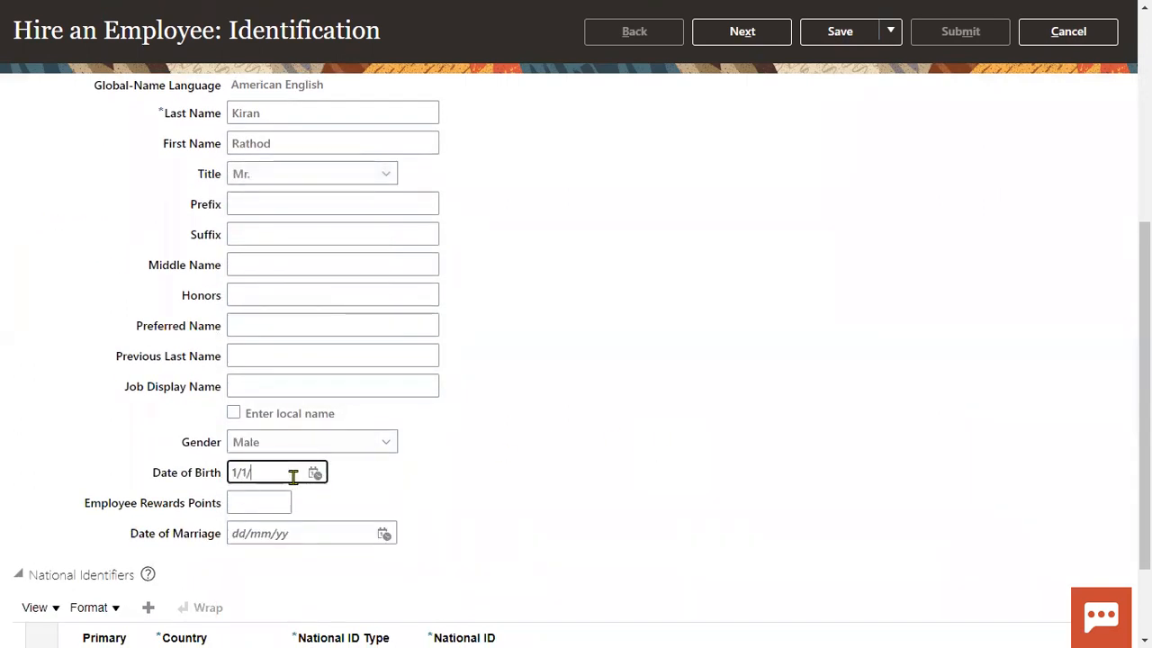
{"action": "type", "text": "89"}
{"action": "scroll", "coordinate": [277, 486], "scroll_direction": "down", "scroll_amount": 2}
- Add a Social Security Number national ID with the hire's SSN and continue
{"action": "left_click", "coordinate": [148, 489]}
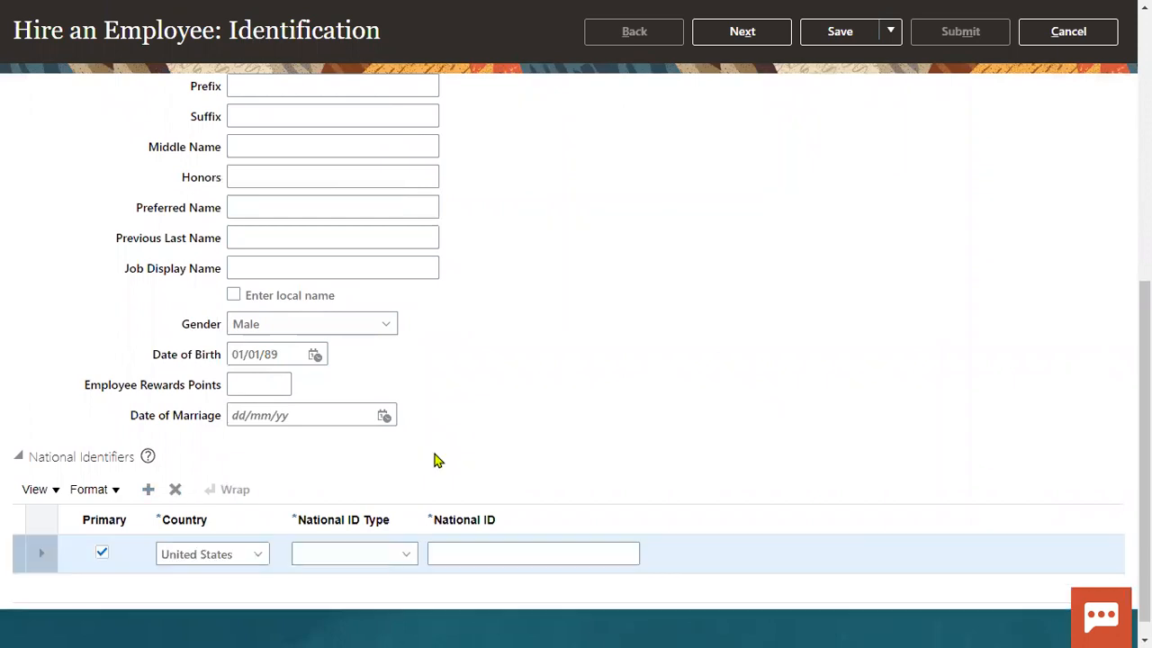
{"action": "left_click", "coordinate": [371, 554]}
{"action": "left_click", "coordinate": [368, 499]}
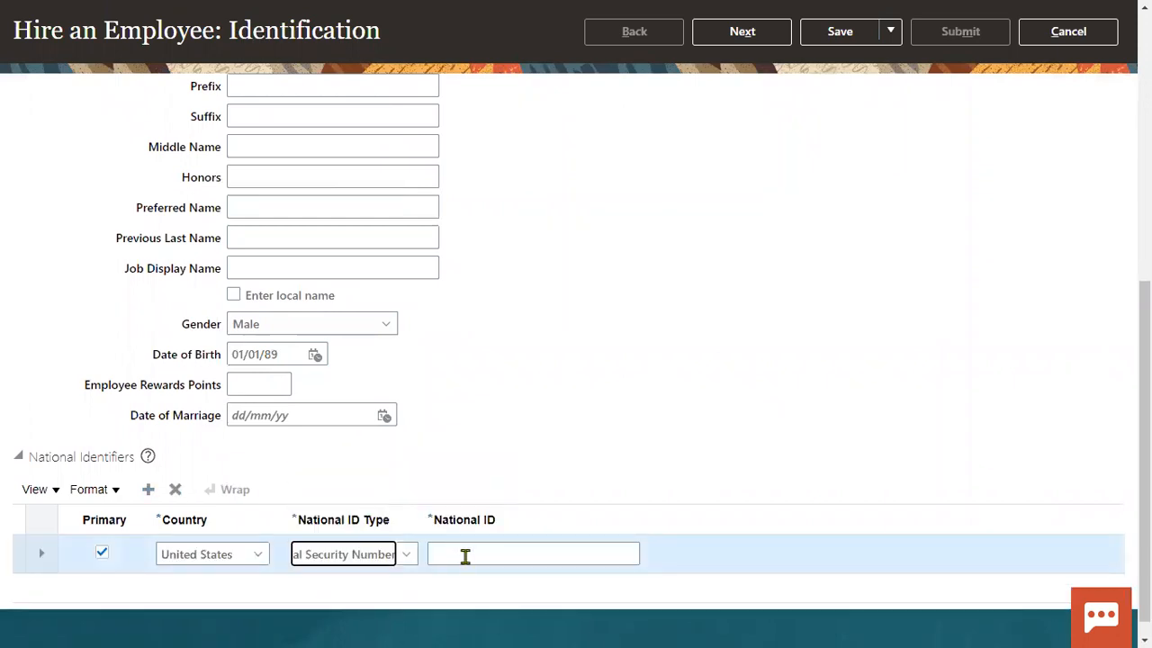
{"action": "left_click", "coordinate": [481, 552]}
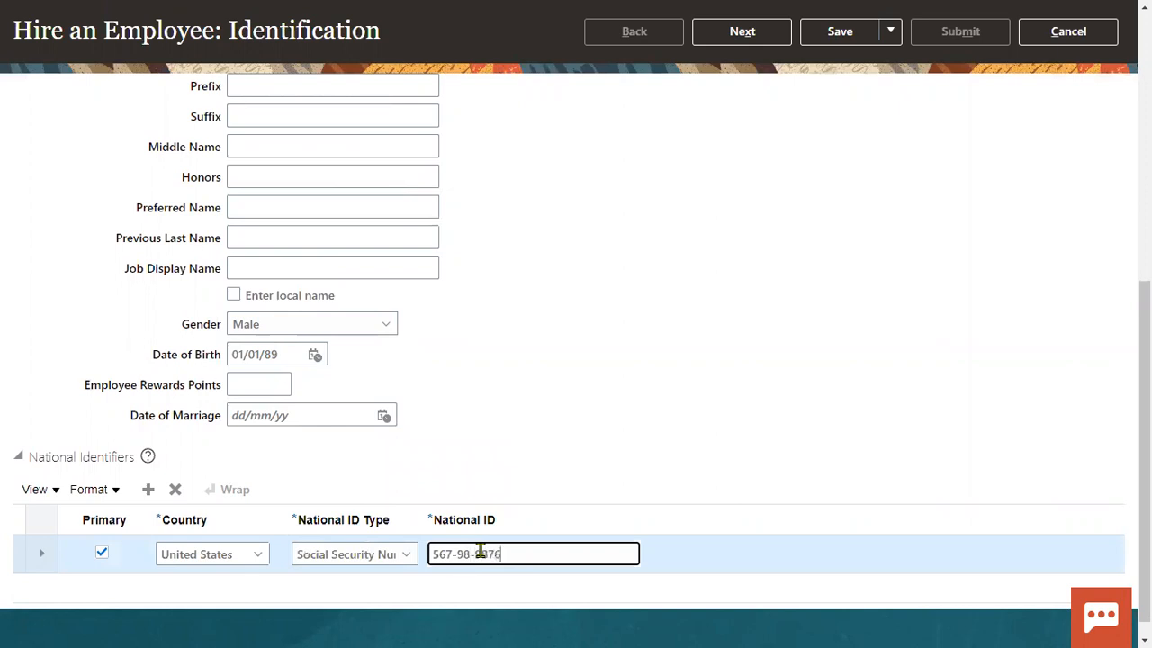
{"action": "scroll", "coordinate": [673, 354], "scroll_direction": "up", "scroll_amount": 5}
{"action": "left_click", "coordinate": [742, 140]}
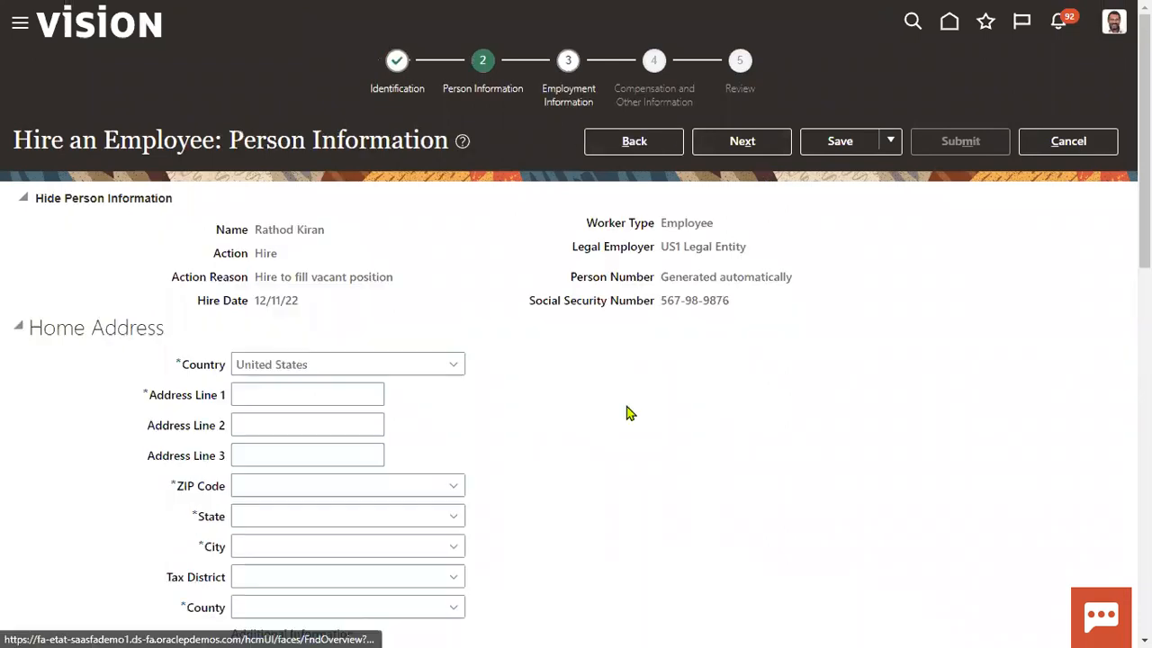
- Fill the first address line from saved info and enter the ZIP code to autofill state, city, county, then continue
{"action": "left_click", "coordinate": [269, 396]}
{"action": "left_click", "coordinate": [270, 447]}
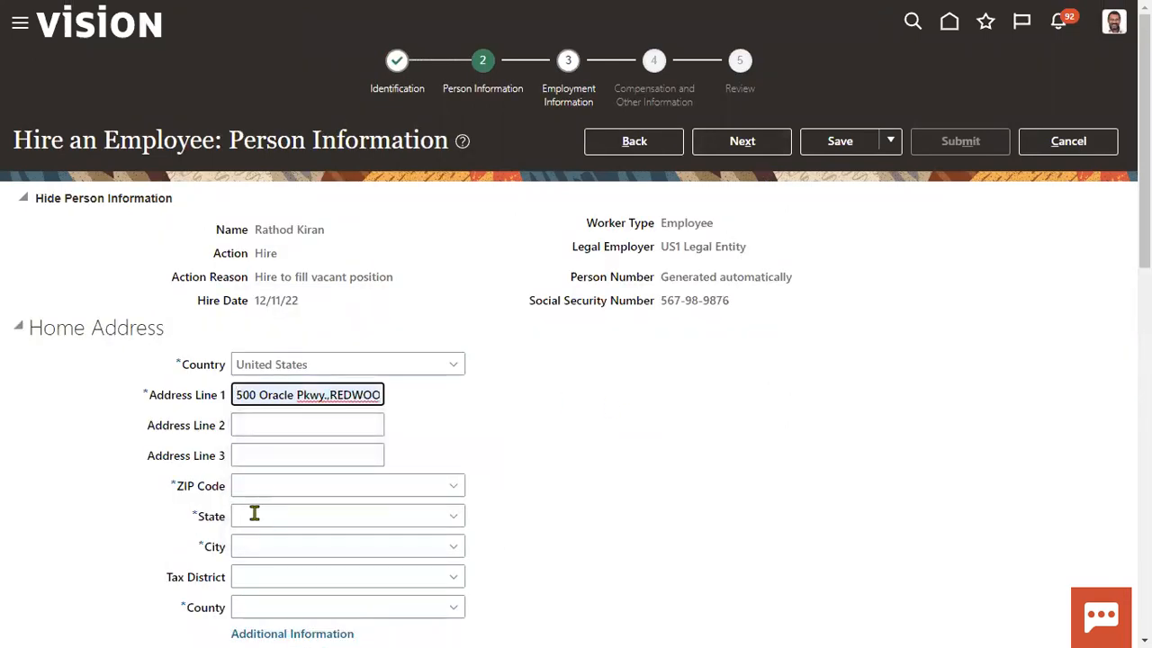
{"action": "left_click", "coordinate": [267, 486]}
{"action": "type", "text": "12200"}
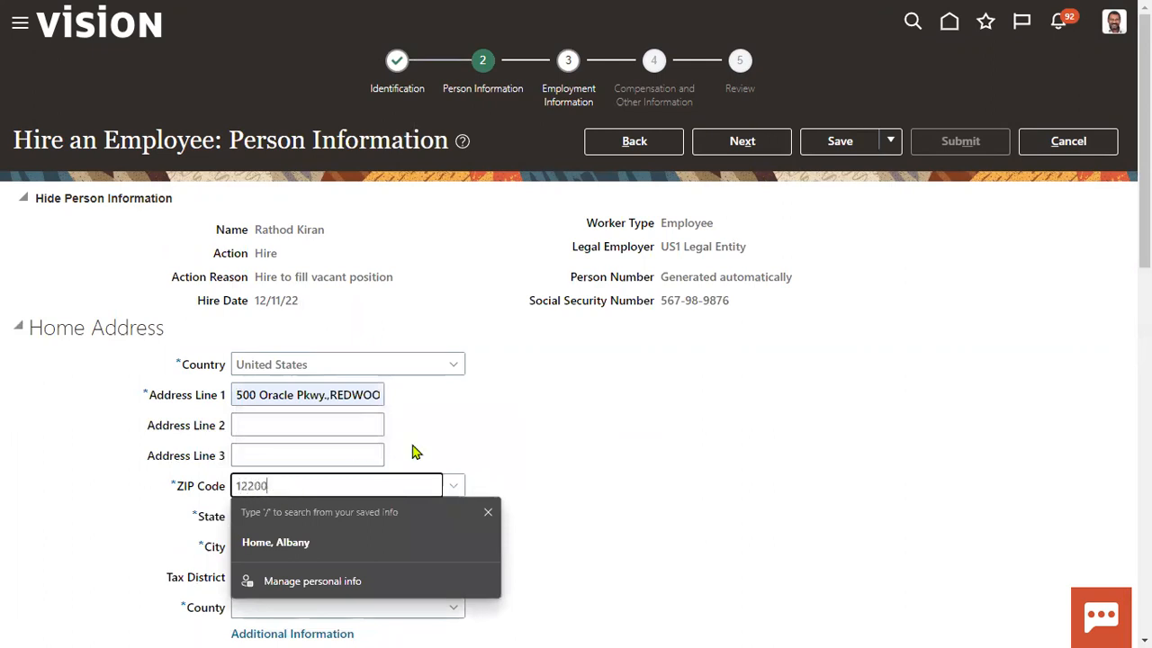
{"action": "left_click", "coordinate": [591, 380]}
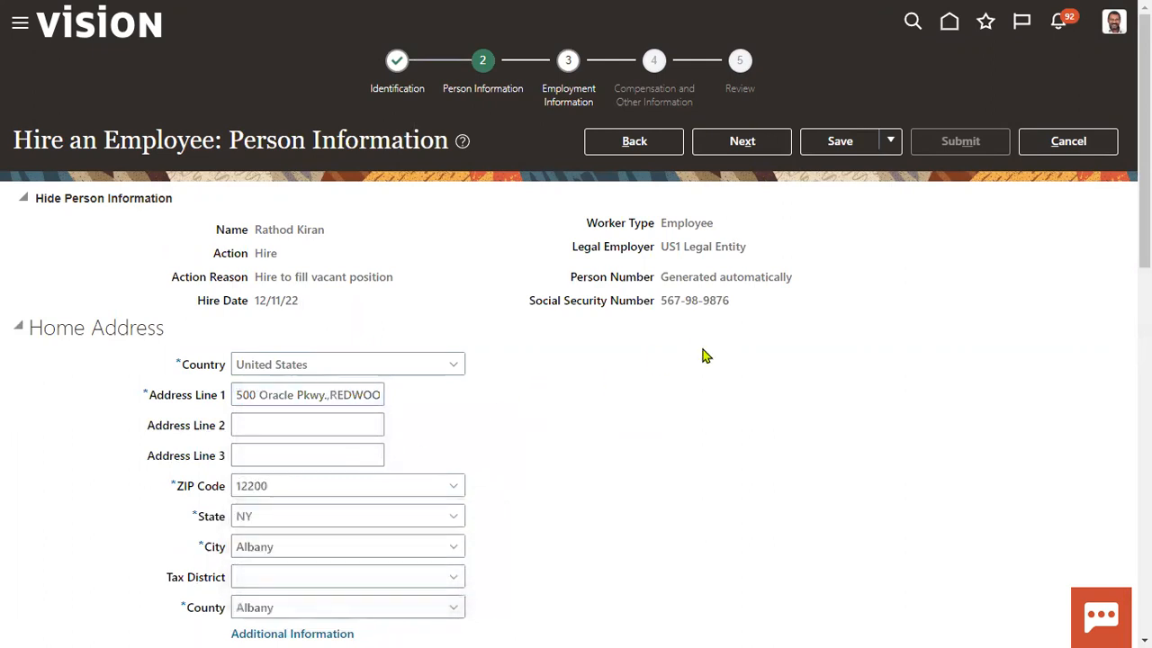
{"action": "left_click", "coordinate": [764, 147]}
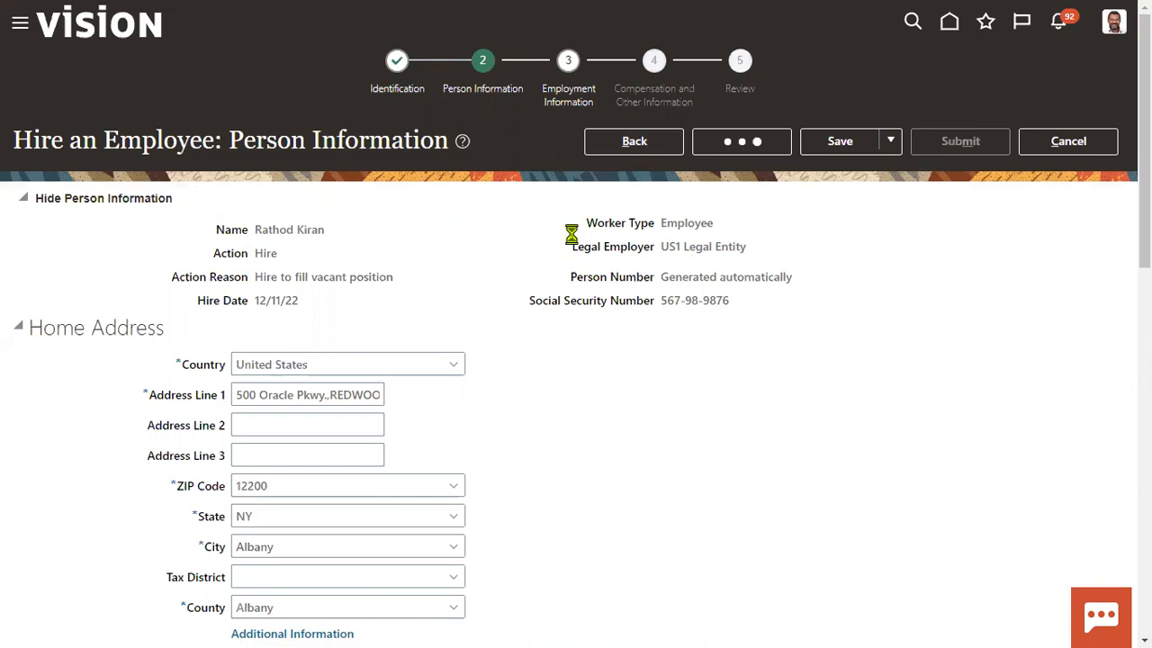
- Scroll down to the Assignment section of Employment Information and exit full screen
{"action": "scroll", "coordinate": [549, 304], "scroll_direction": "down", "scroll_amount": 5}
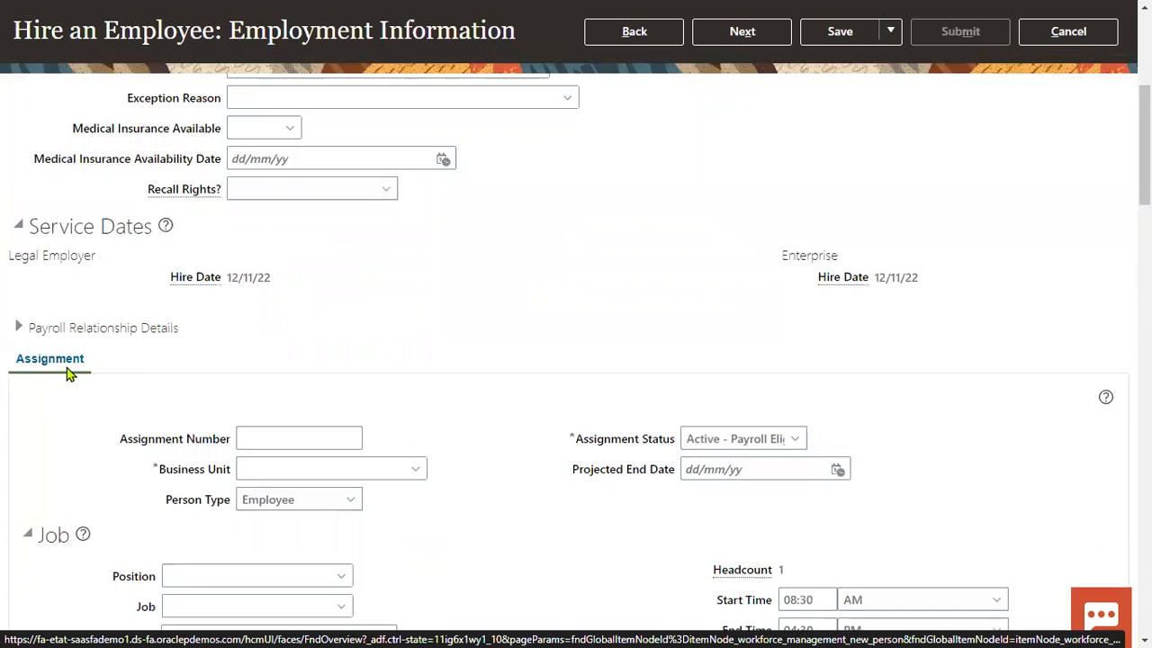
{"action": "scroll", "coordinate": [70, 373], "scroll_direction": "down", "scroll_amount": 1}
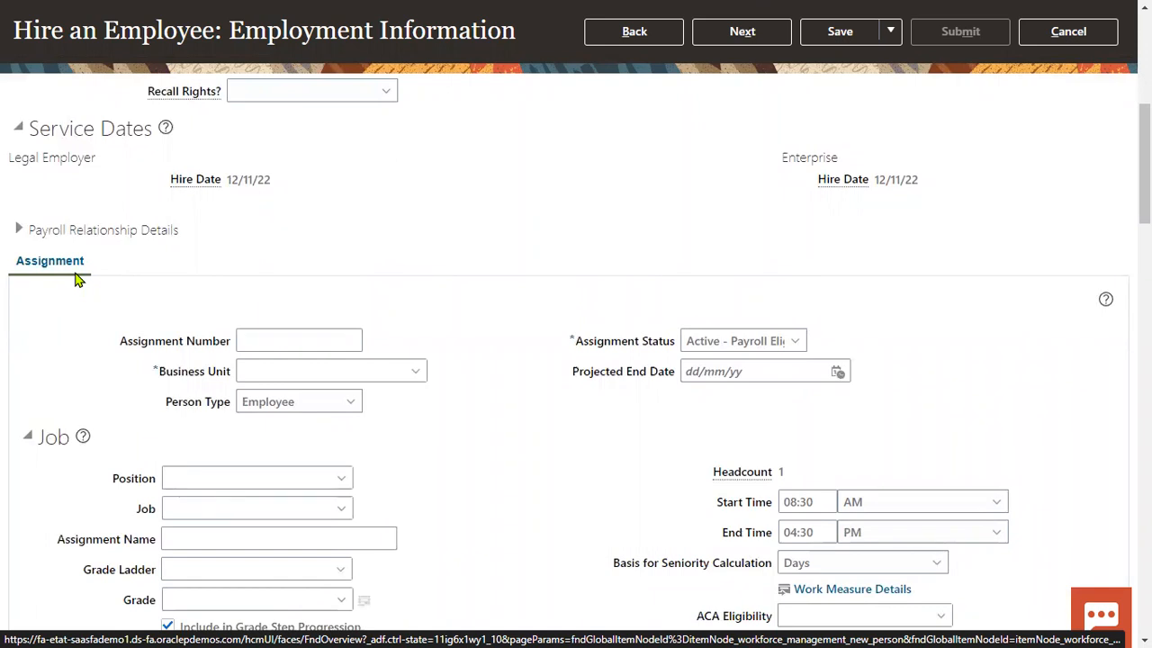
{"action": "key", "text": "F11"}
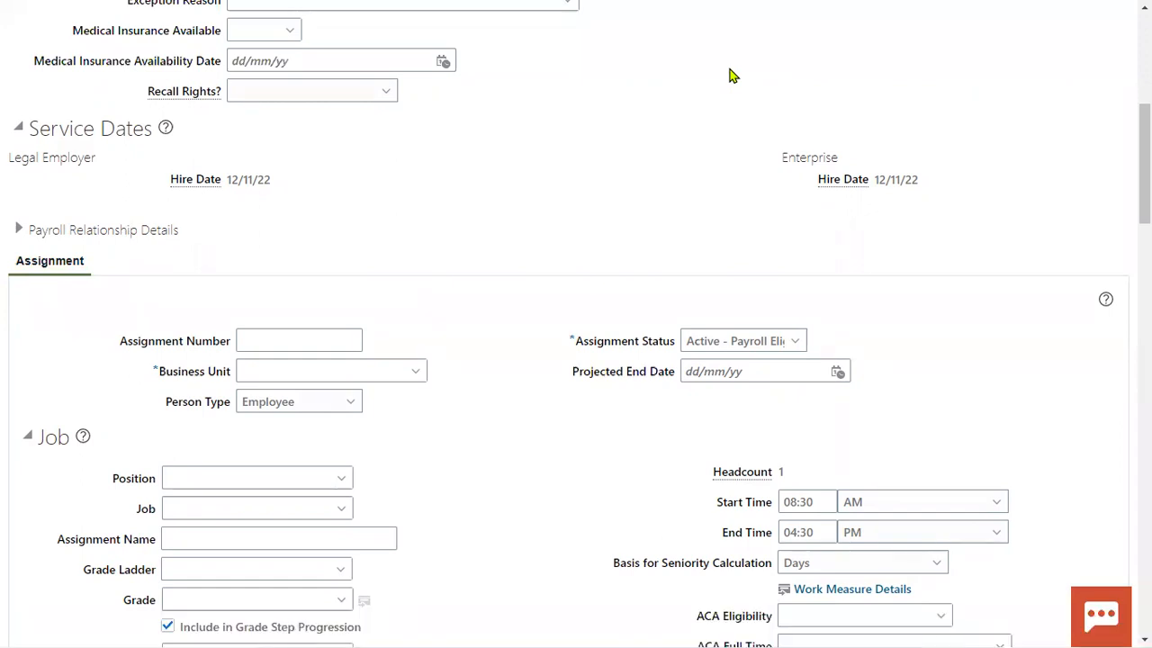
- Review the Assignment Status options, including Inactive-Unpaid LOA, leaving Active - Payroll Eligible selected
{"action": "mouse_move", "coordinate": [539, 314]}
{"action": "left_mouse_down"}
{"action": "mouse_move", "coordinate": [716, 358]}
{"action": "mouse_move", "coordinate": [843, 369]}
{"action": "left_mouse_up"}
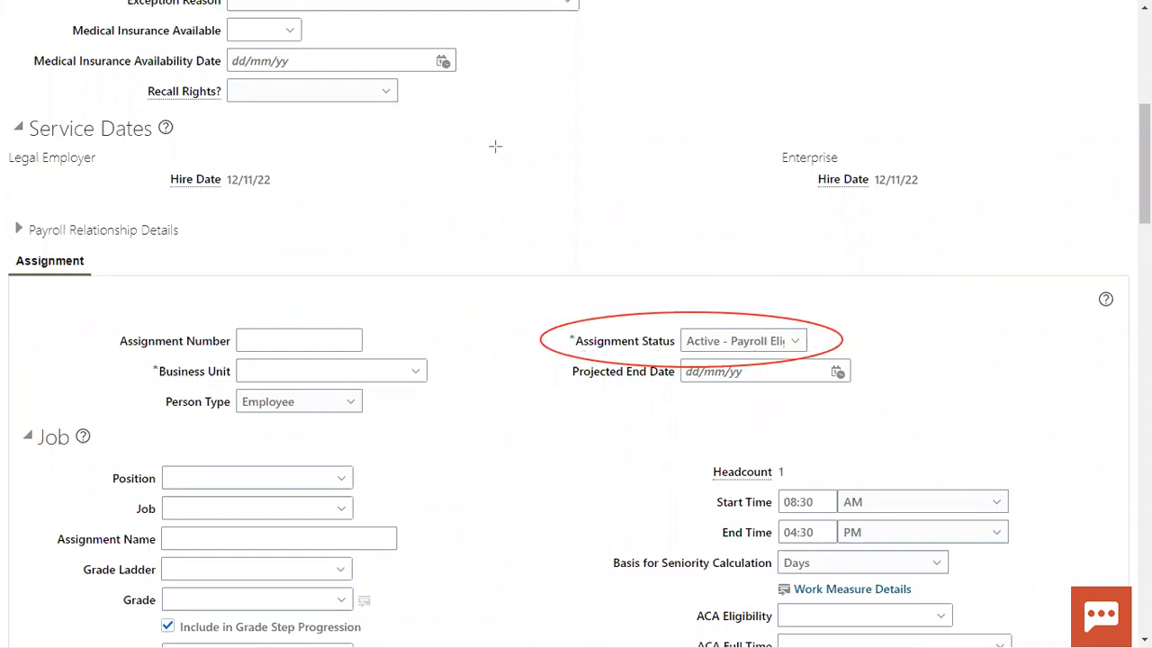
{"action": "left_click", "coordinate": [792, 341]}
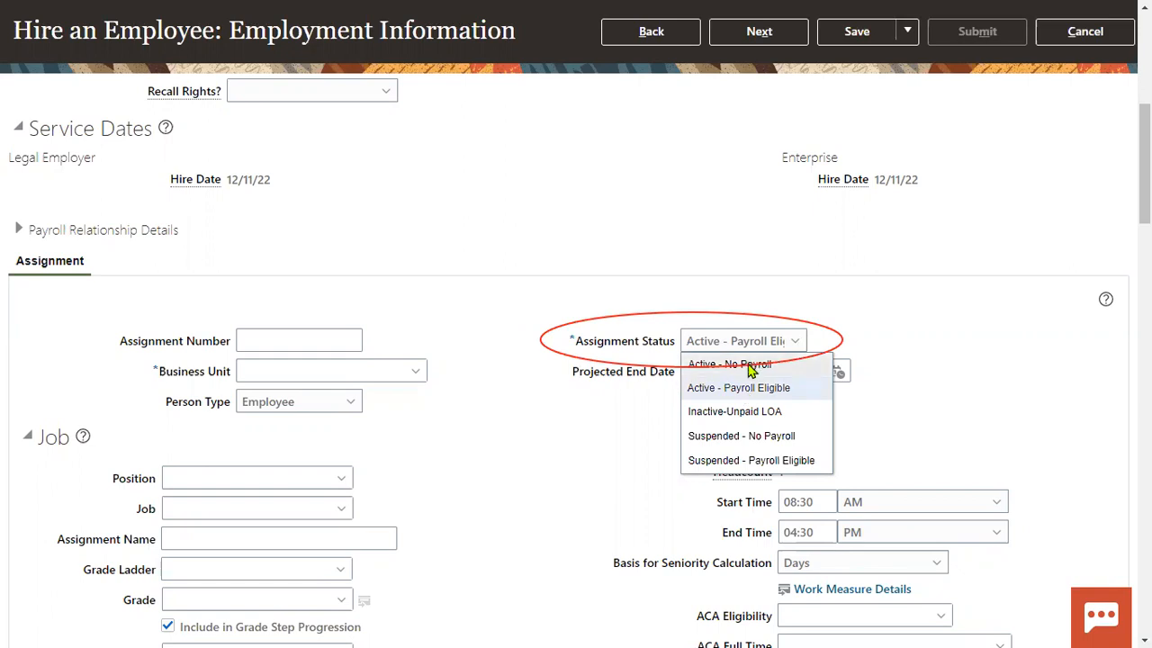
{"action": "left_click_drag", "start_coordinate": [1143, 164], "coordinate": [1143, 166]}
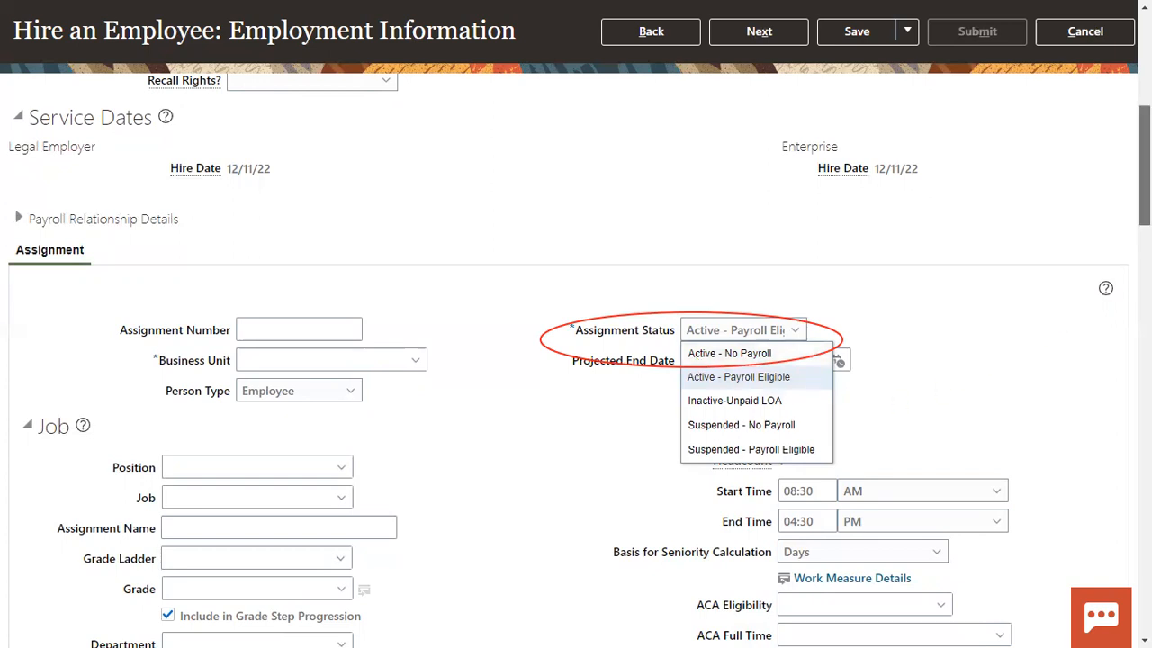
{"action": "scroll", "coordinate": [576, 360], "scroll_direction": "down", "scroll_amount": 2}
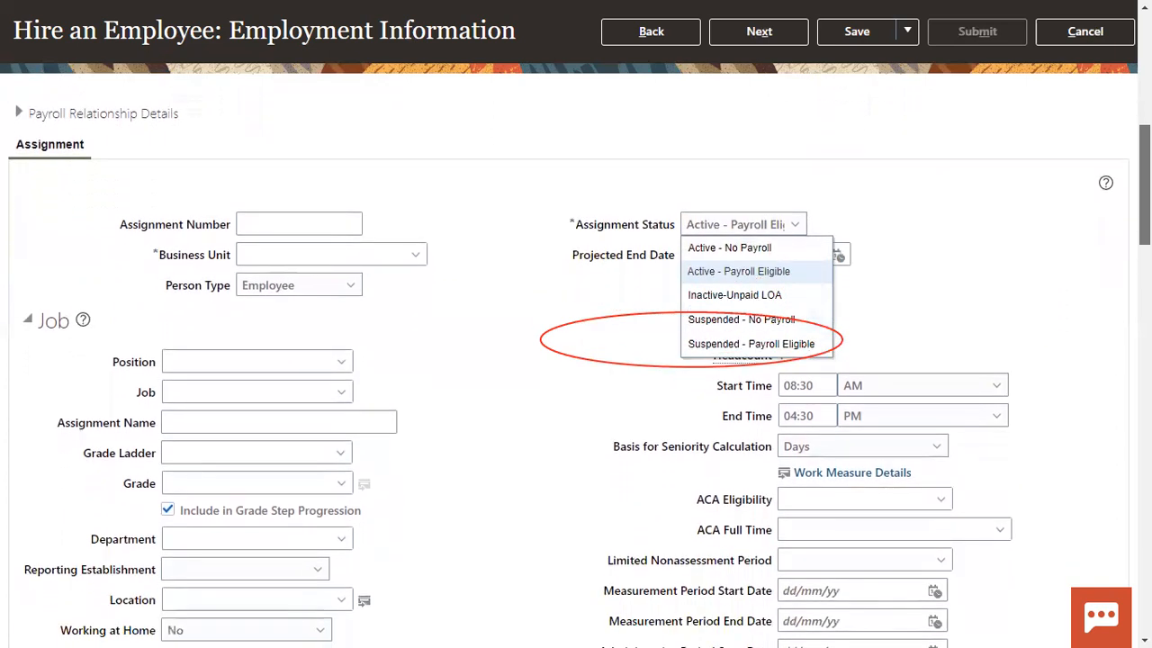
{"action": "scroll", "coordinate": [576, 360], "scroll_direction": "down", "scroll_amount": 1}
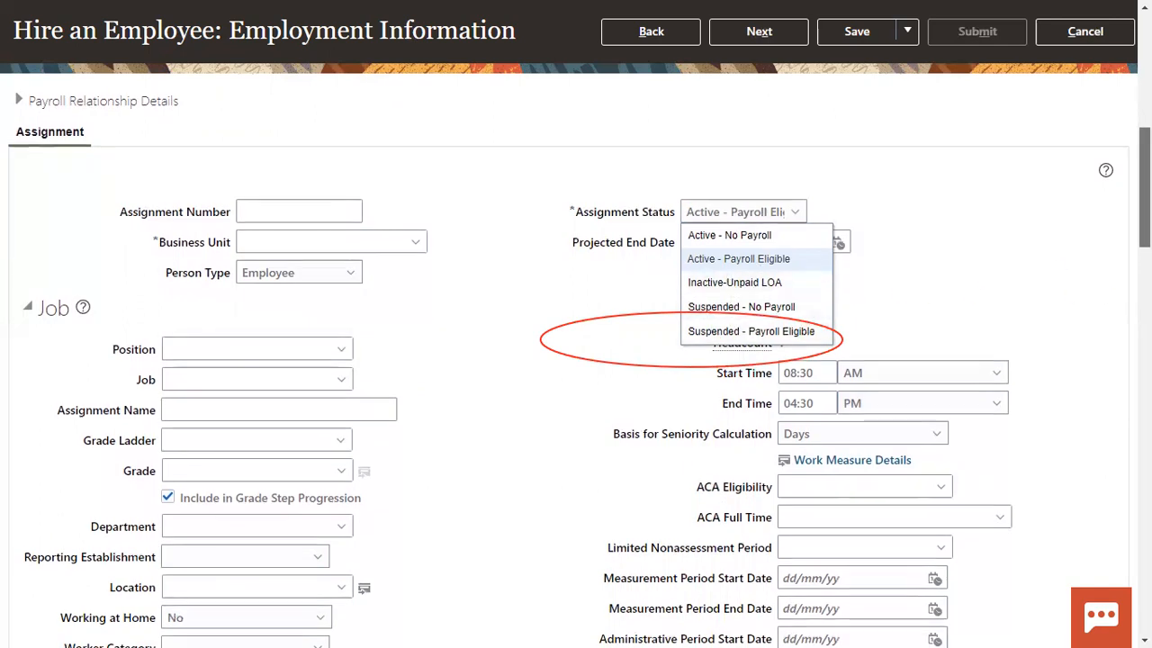
{"action": "scroll", "coordinate": [576, 360], "scroll_direction": "down", "scroll_amount": 1}
{"action": "scroll", "coordinate": [1110, 232], "scroll_direction": "up", "scroll_amount": 3}
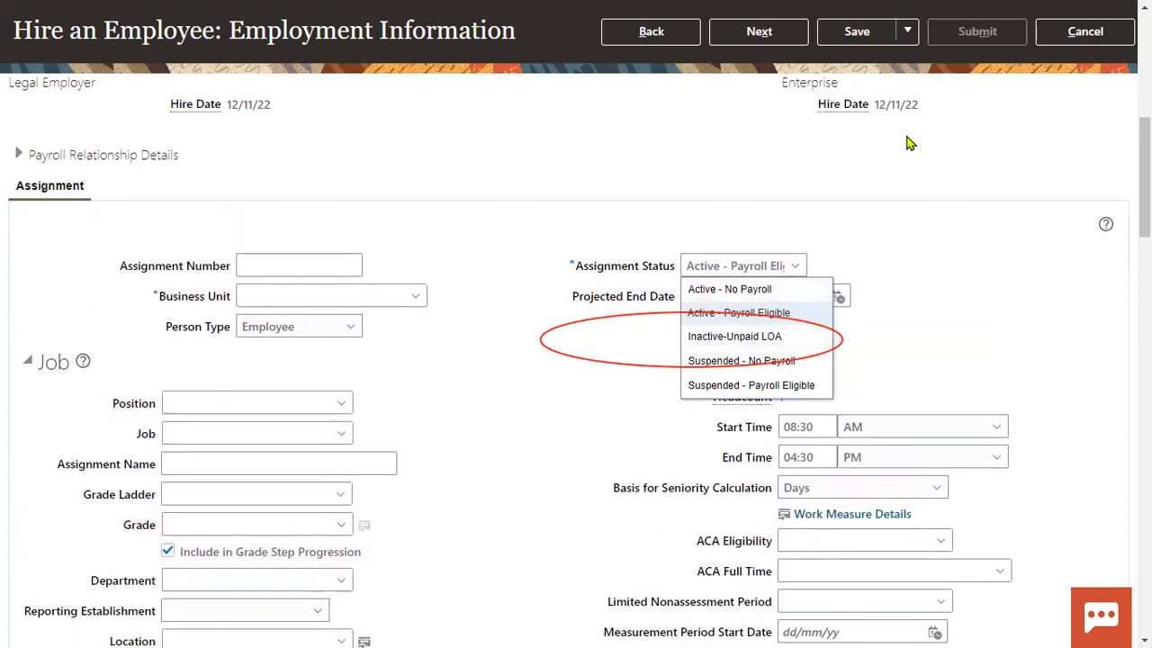
{"action": "scroll", "coordinate": [909, 144], "scroll_direction": "up", "scroll_amount": 6}
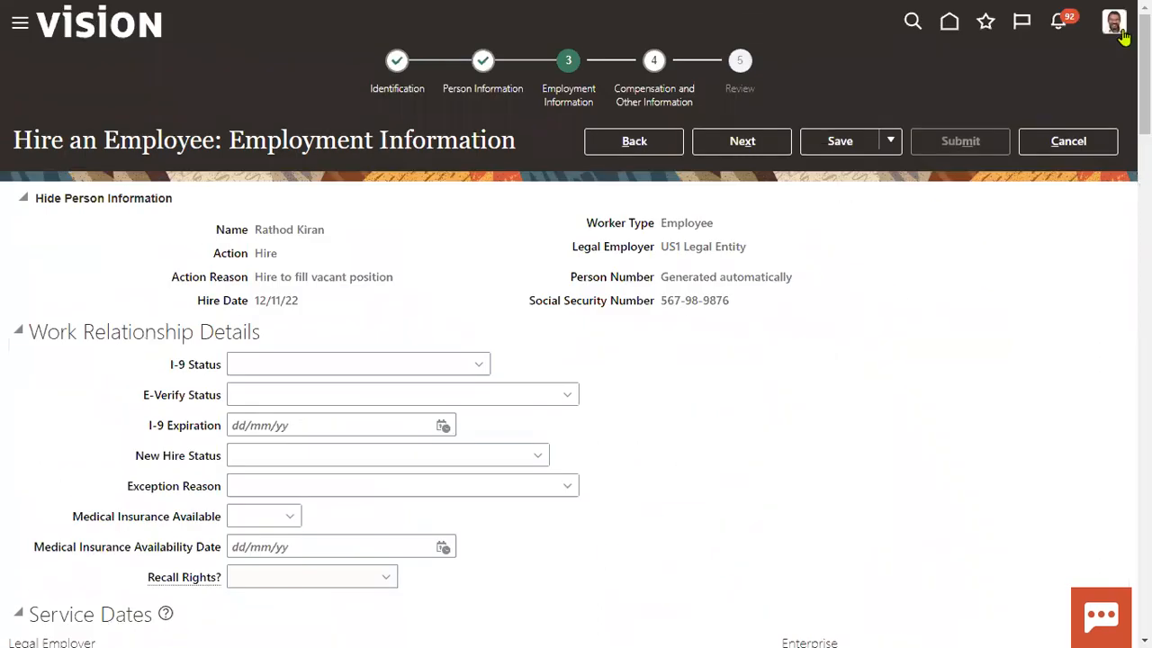
- Cancel the hire and go to Setup and Maintenance
{"action": "scroll", "coordinate": [1099, 185], "scroll_direction": "down", "scroll_amount": 5}
{"action": "left_click", "coordinate": [1101, 42]}
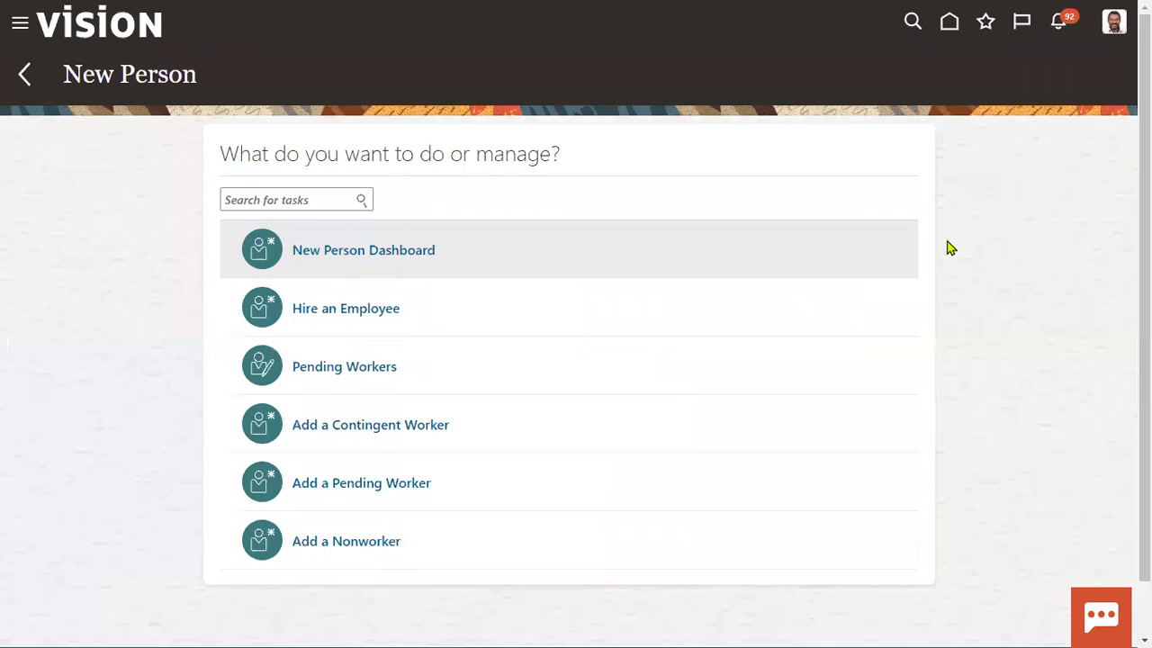
{"action": "left_click", "coordinate": [1113, 27]}
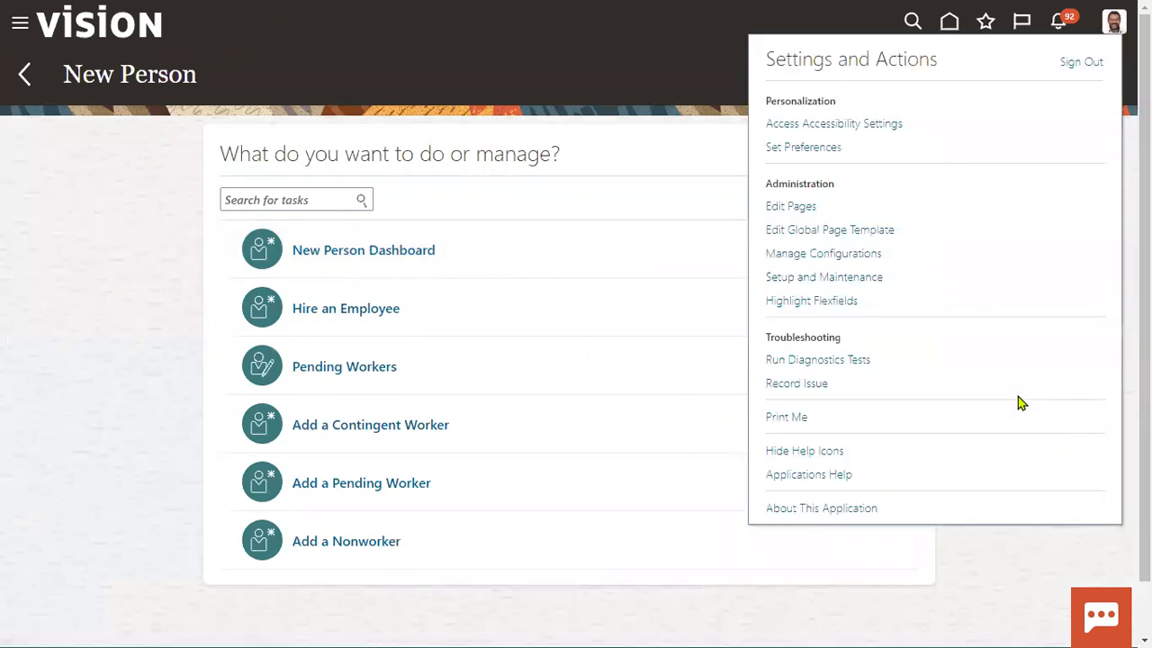
{"action": "left_click", "coordinate": [859, 285]}
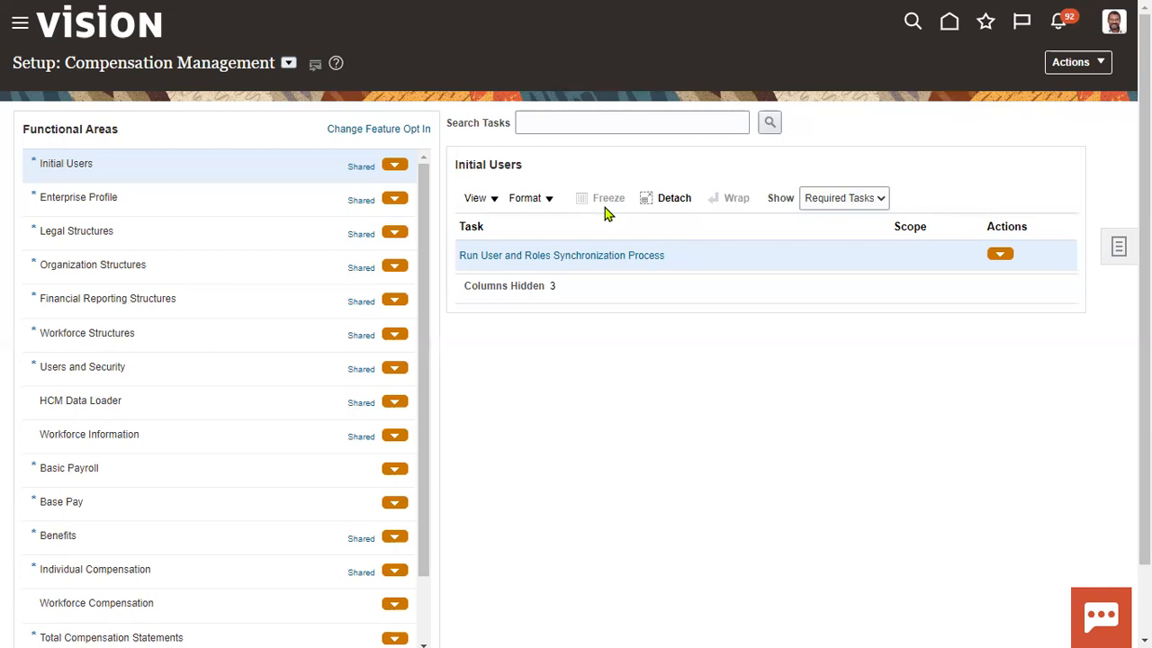
- Search setup tasks for 'assign' and open Manage Assignment Status
{"action": "left_click", "coordinate": [621, 122]}
{"action": "type", "text": "ass"}
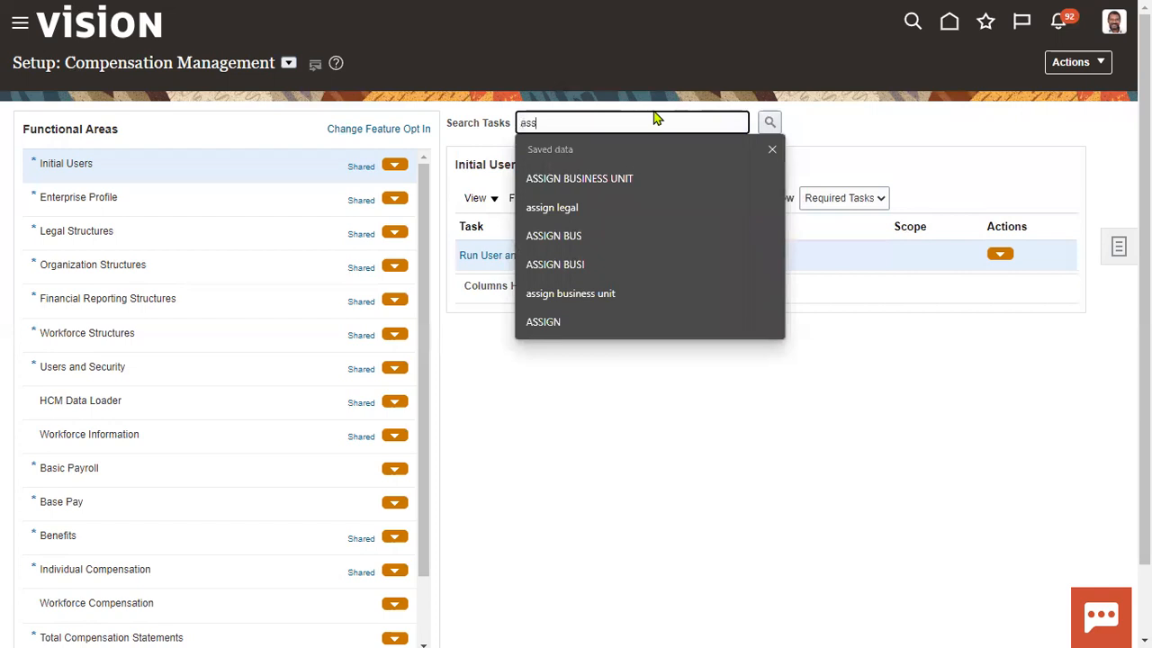
{"action": "type", "text": "ign st"}
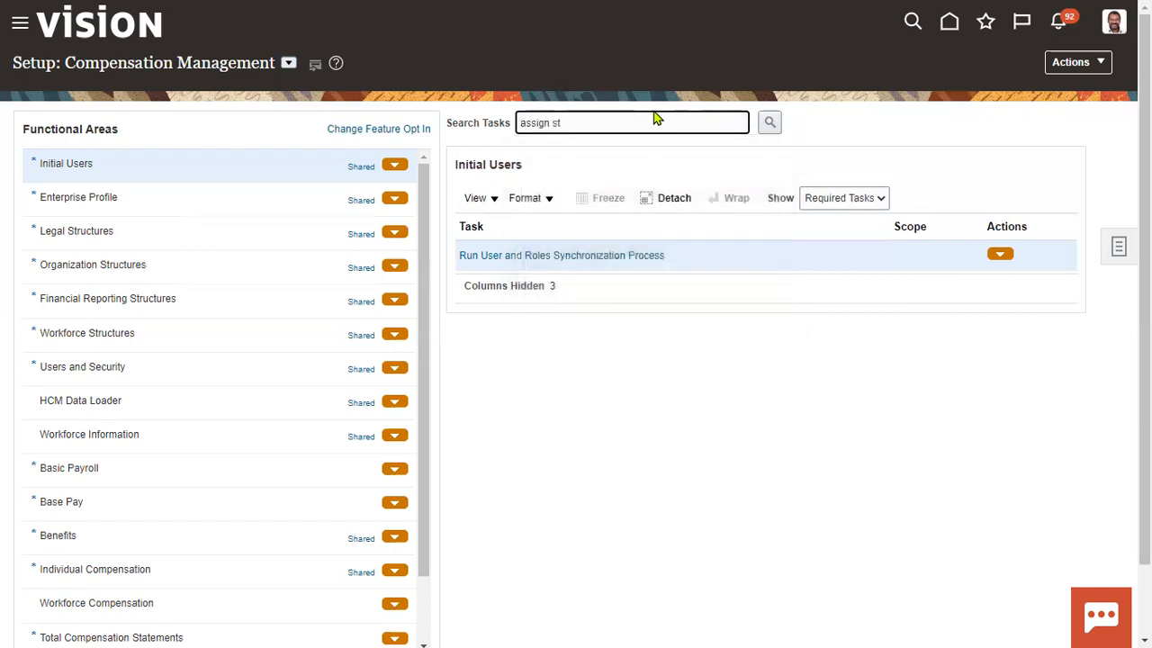
{"action": "key", "text": "BackSpace"}
{"action": "key", "text": "BackSpace"}
{"action": "key", "text": "BackSpace"}
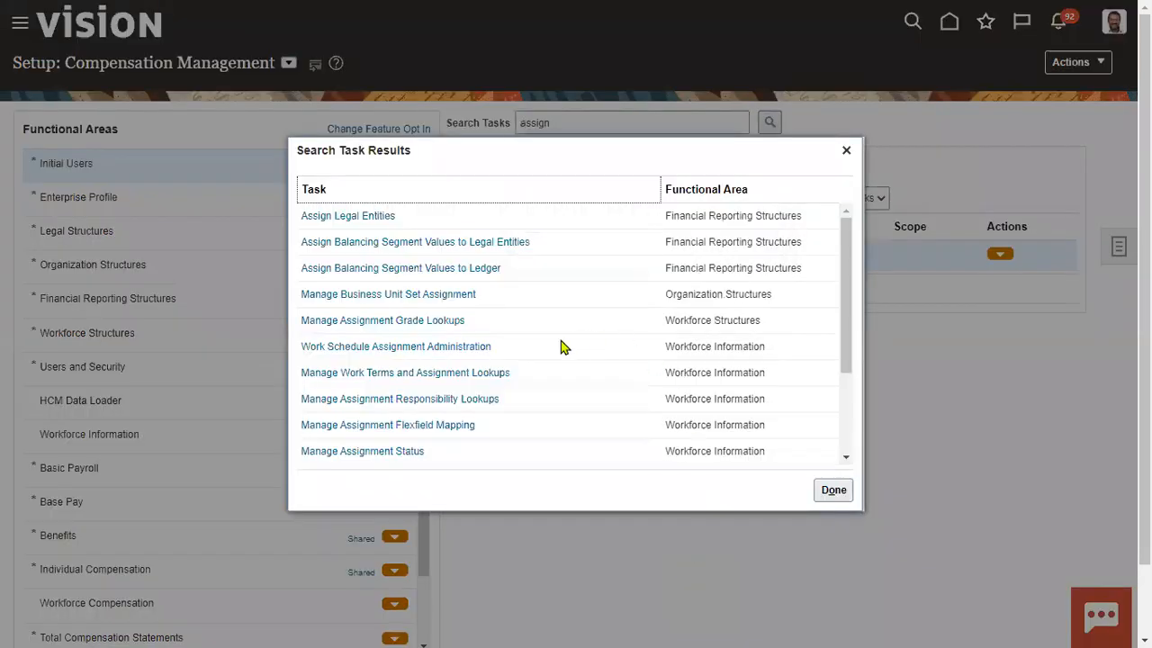
{"action": "left_click", "coordinate": [395, 453]}
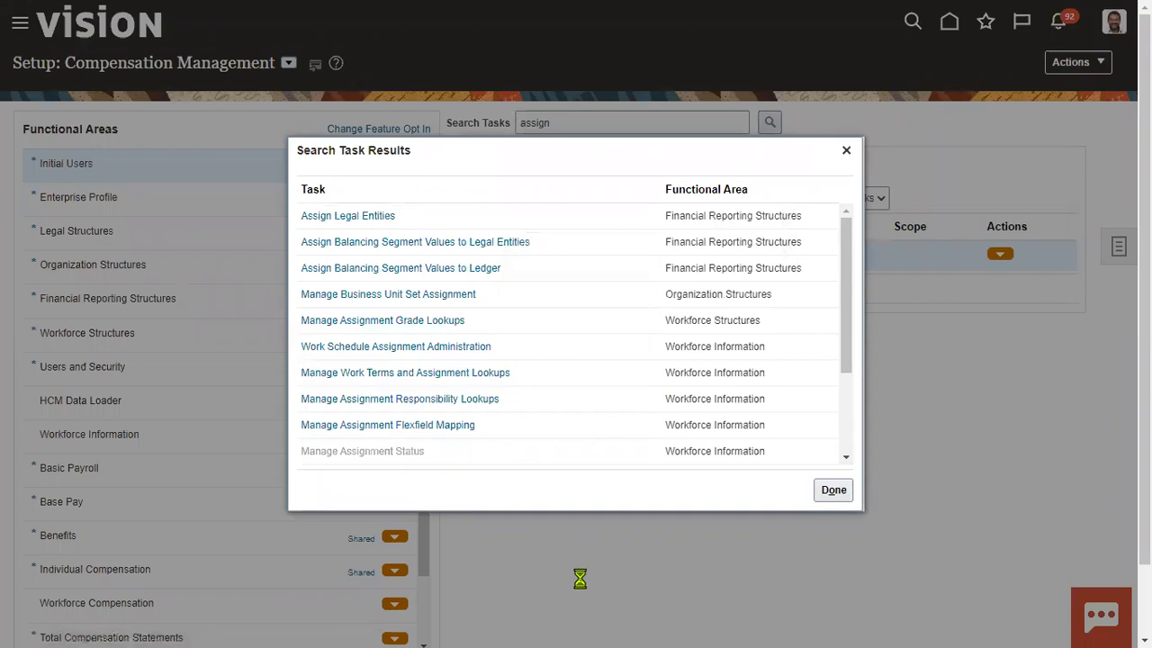
{"action": "left_click", "coordinate": [571, 257]}
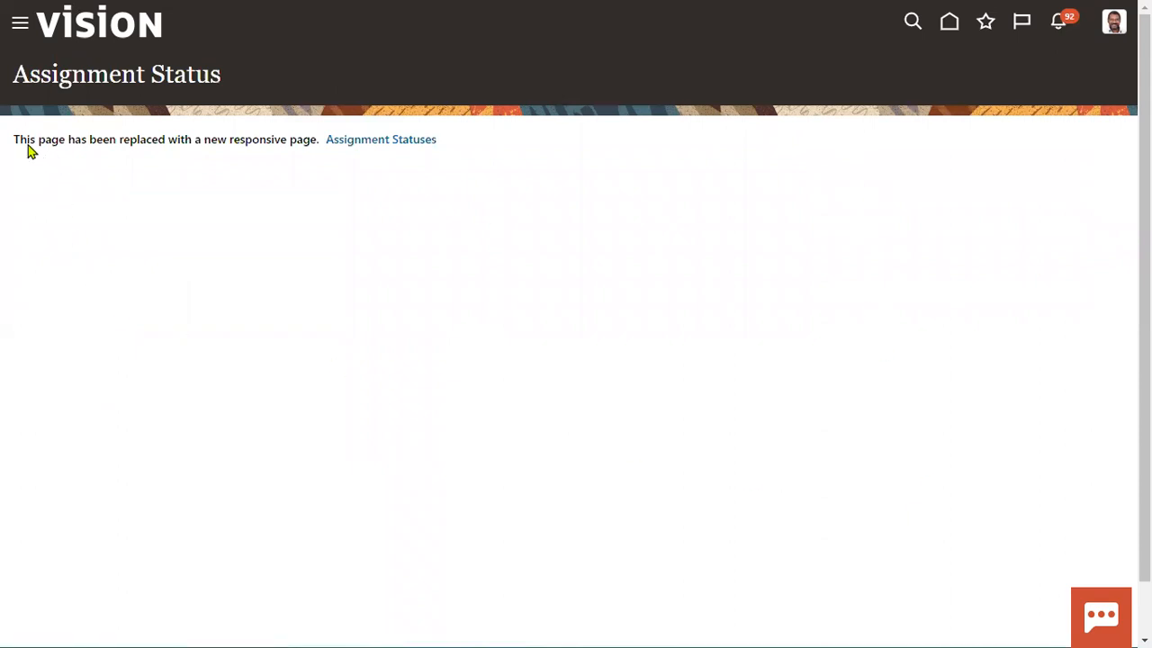
- Highlight the page-replaced notice, the Assignment Status title and the 'responsive page' wording
{"action": "left_click_drag", "start_coordinate": [15, 142], "coordinate": [319, 141]}
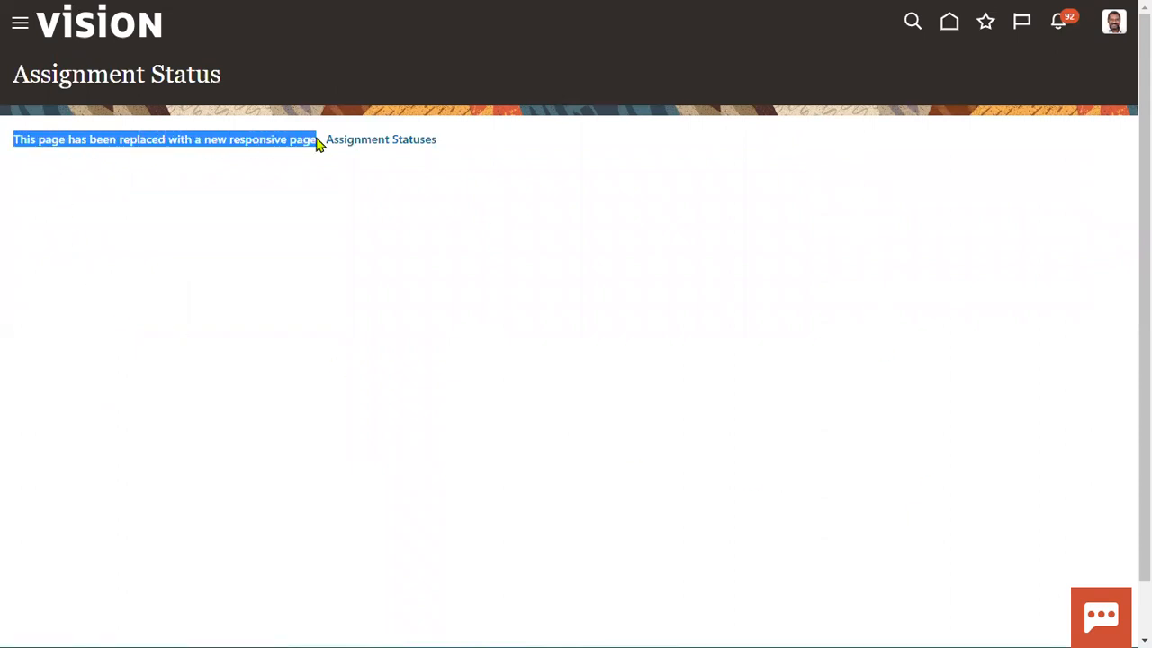
{"action": "left_click", "coordinate": [285, 251]}
{"action": "left_click_drag", "start_coordinate": [12, 75], "coordinate": [216, 75]}
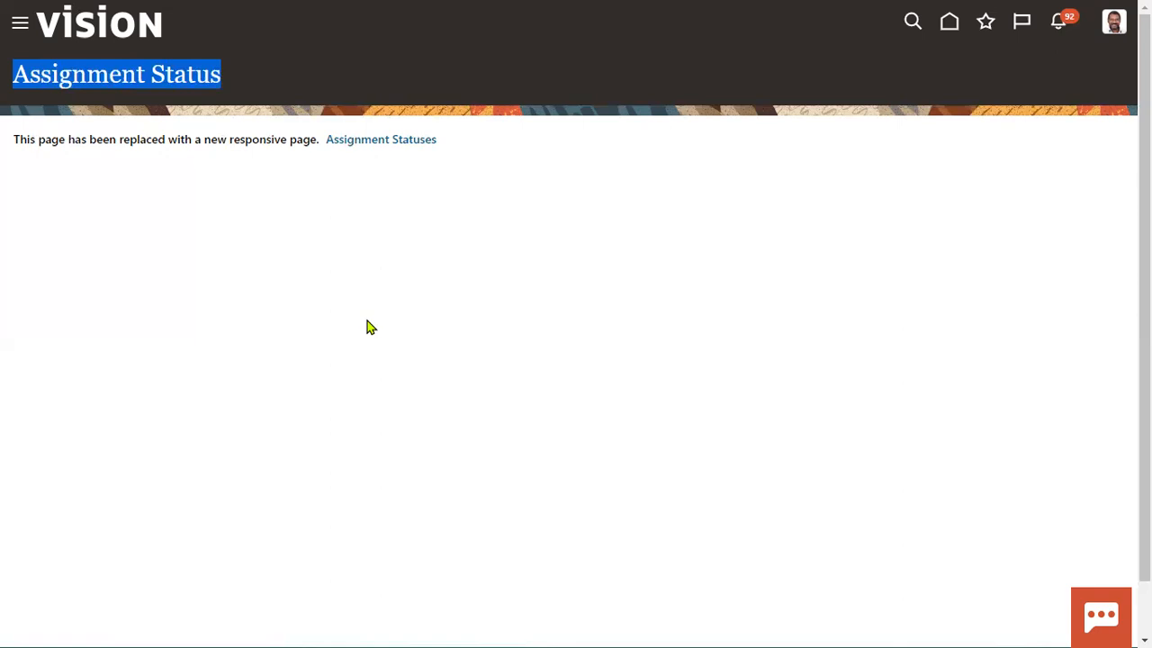
{"action": "left_click", "coordinate": [425, 297]}
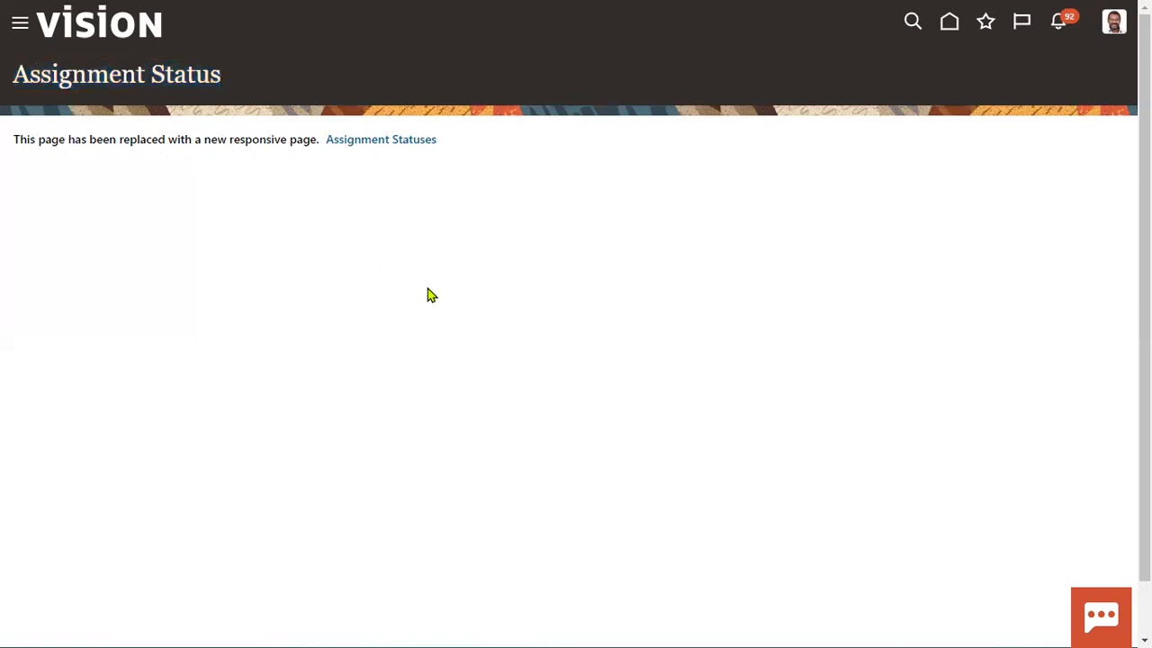
{"action": "left_click_drag", "start_coordinate": [231, 147], "coordinate": [314, 178]}
{"action": "left_click", "coordinate": [405, 184]}
- Open Inactive - Process when Earnings and highlight its HR status Inactive and pay status
{"action": "left_click", "coordinate": [410, 144]}
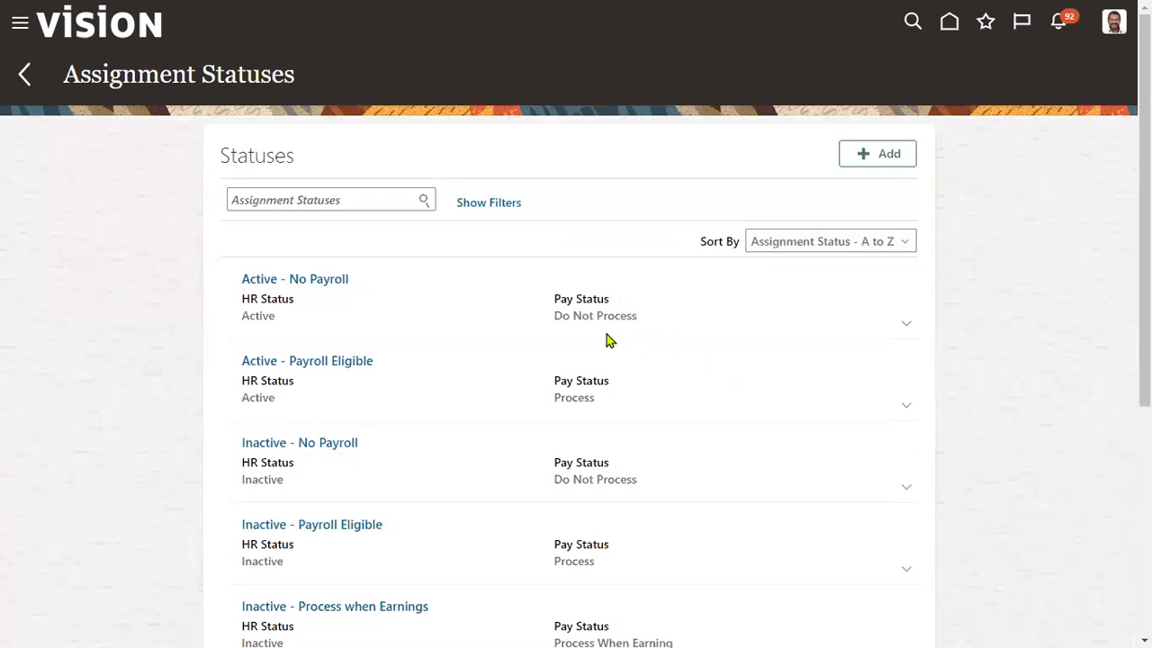
{"action": "scroll", "coordinate": [450, 292], "scroll_direction": "down", "scroll_amount": 3}
{"action": "scroll", "coordinate": [450, 297], "scroll_direction": "down", "scroll_amount": 3}
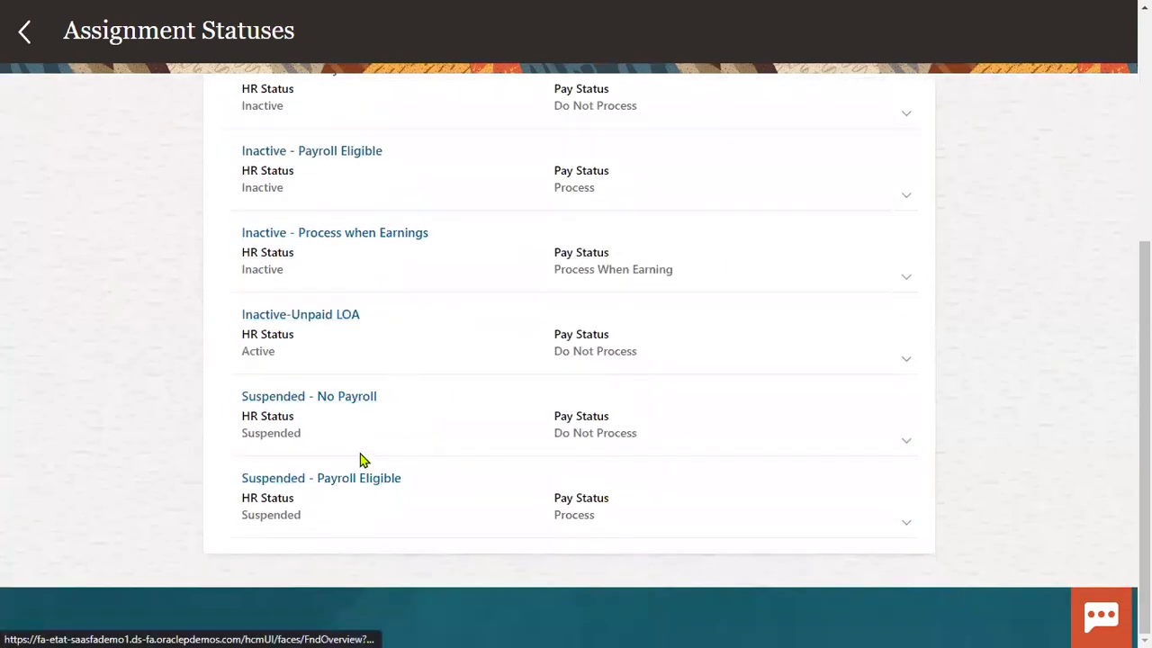
{"action": "left_click", "coordinate": [360, 236]}
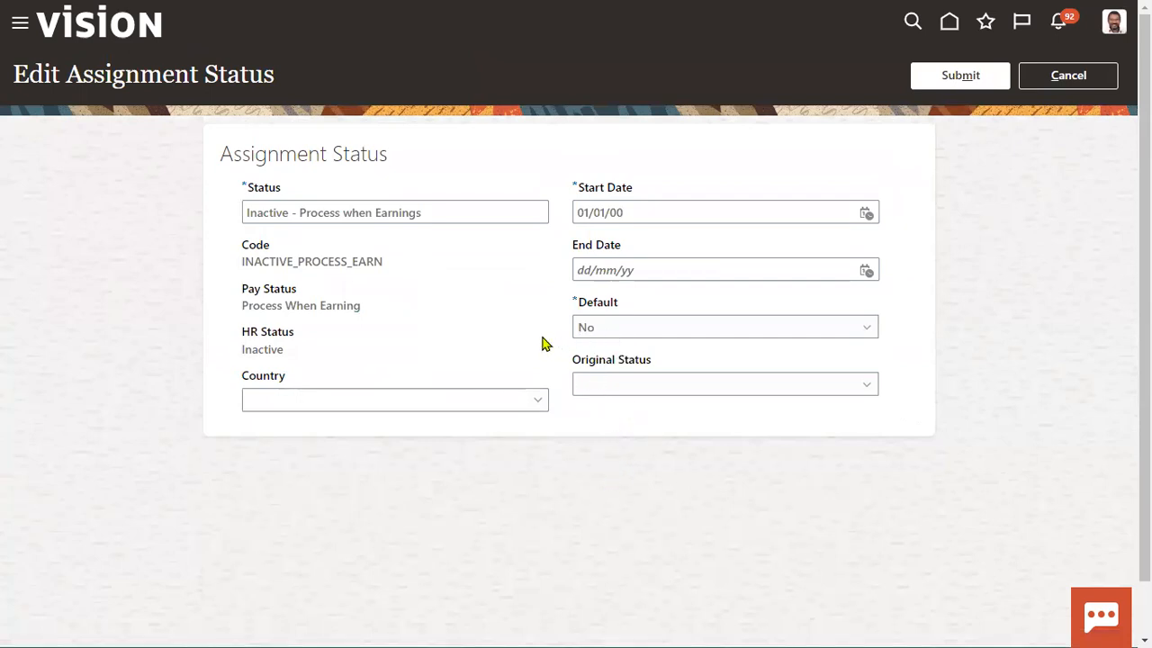
{"action": "left_click_drag", "start_coordinate": [243, 349], "coordinate": [281, 350]}
{"action": "left_click_drag", "start_coordinate": [240, 306], "coordinate": [379, 314]}
{"action": "left_click", "coordinate": [464, 293]}
- Inspect the start date calendar and country list without changing them
{"action": "left_click", "coordinate": [866, 216]}
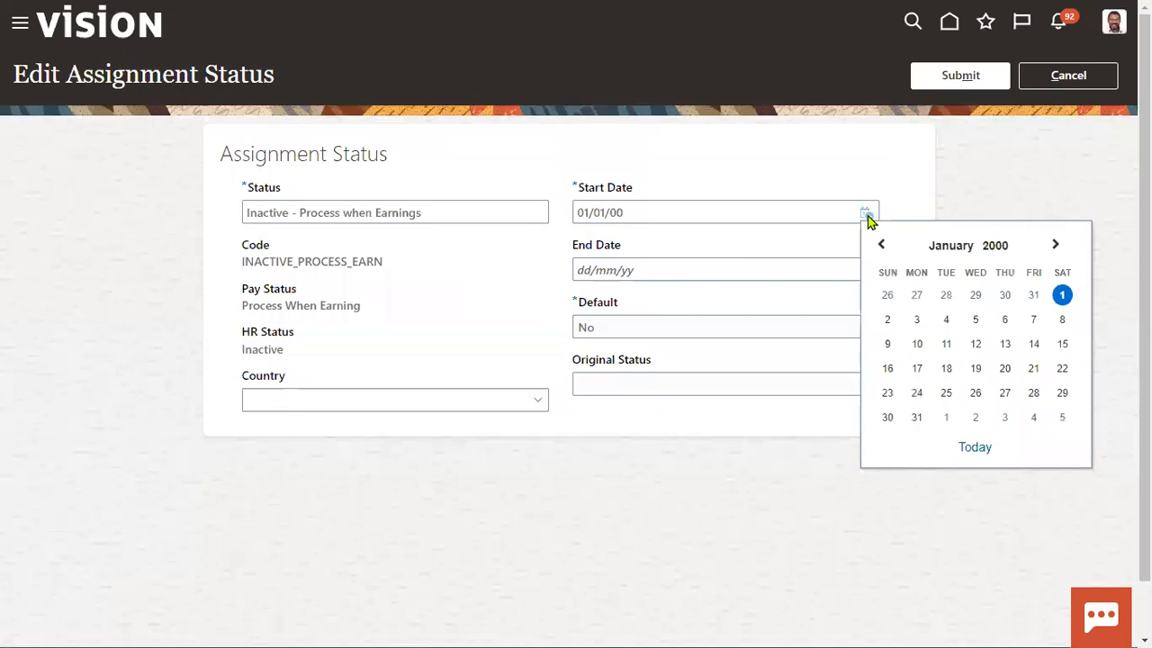
{"action": "left_click", "coordinate": [907, 172]}
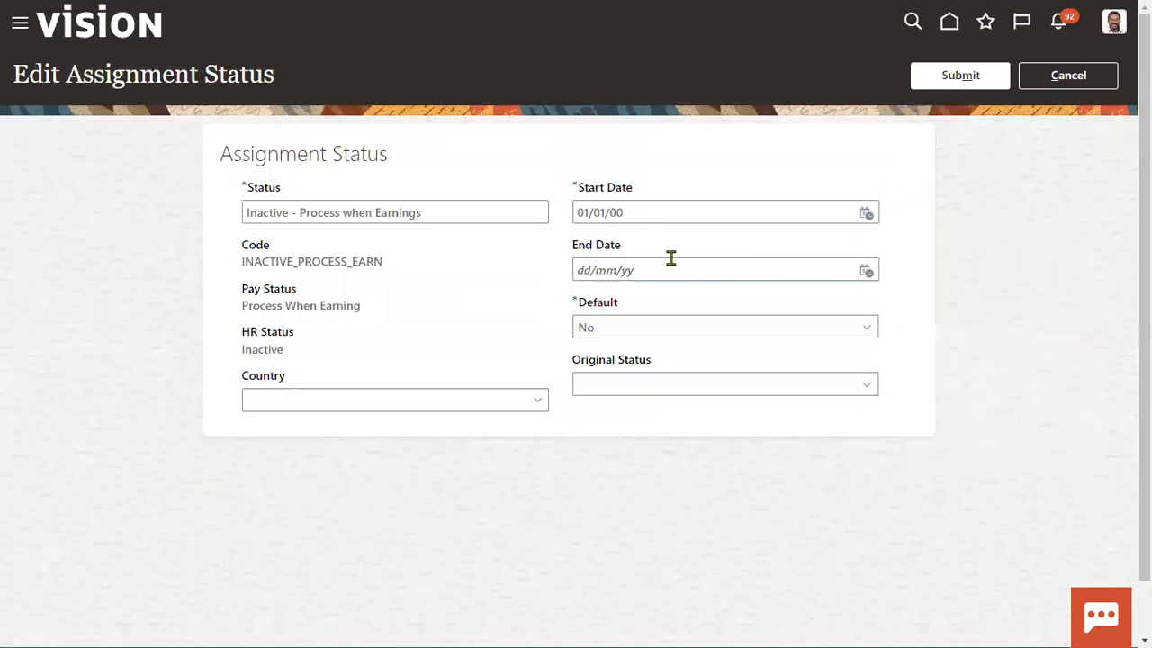
{"action": "left_click", "coordinate": [497, 405]}
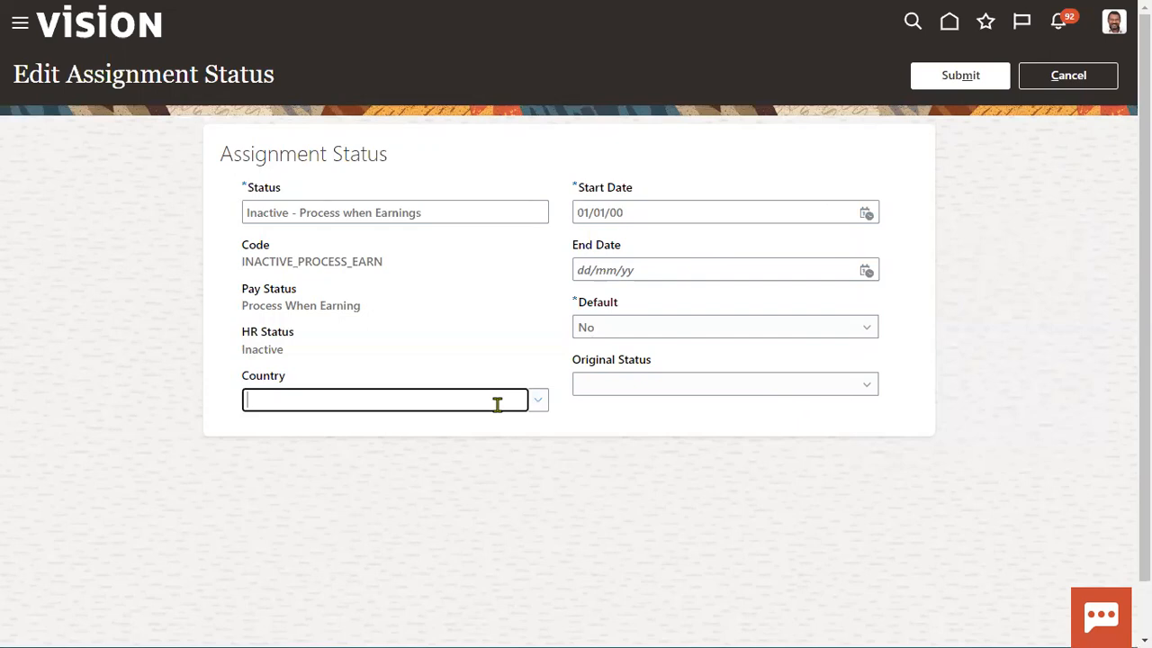
{"action": "left_click", "coordinate": [811, 501]}
- Add a new assignment status named SONY Assignment Status with code SONY_ASSIG_STATUS
{"action": "left_click", "coordinate": [1078, 79]}
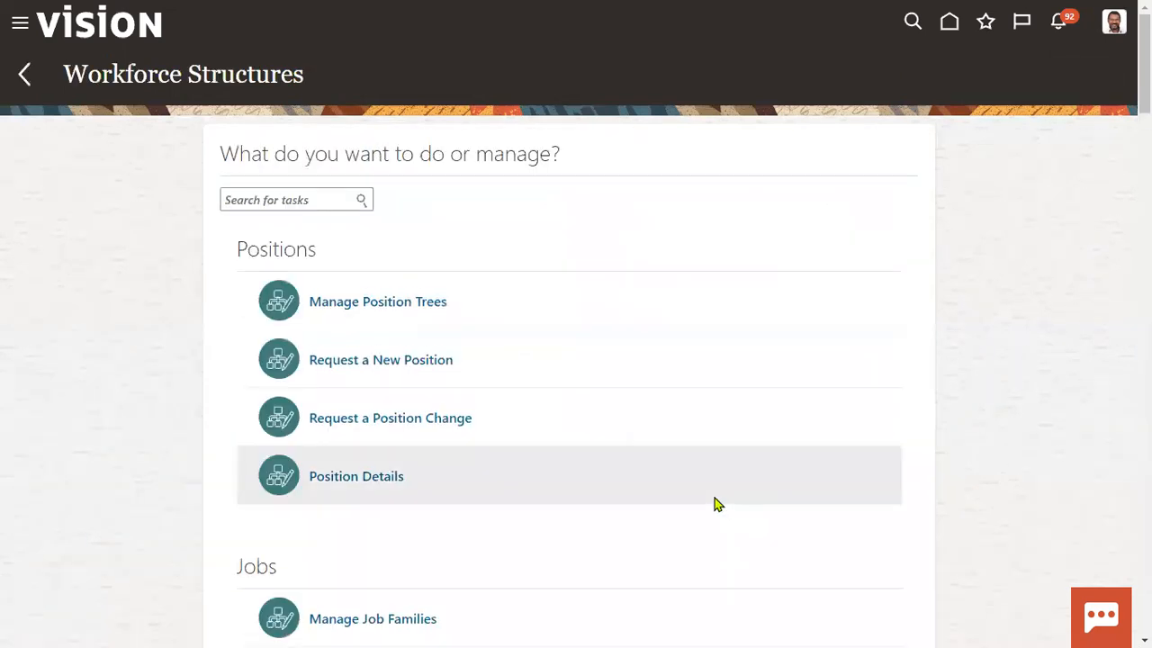
{"action": "scroll", "coordinate": [507, 453], "scroll_direction": "down", "scroll_amount": 20}
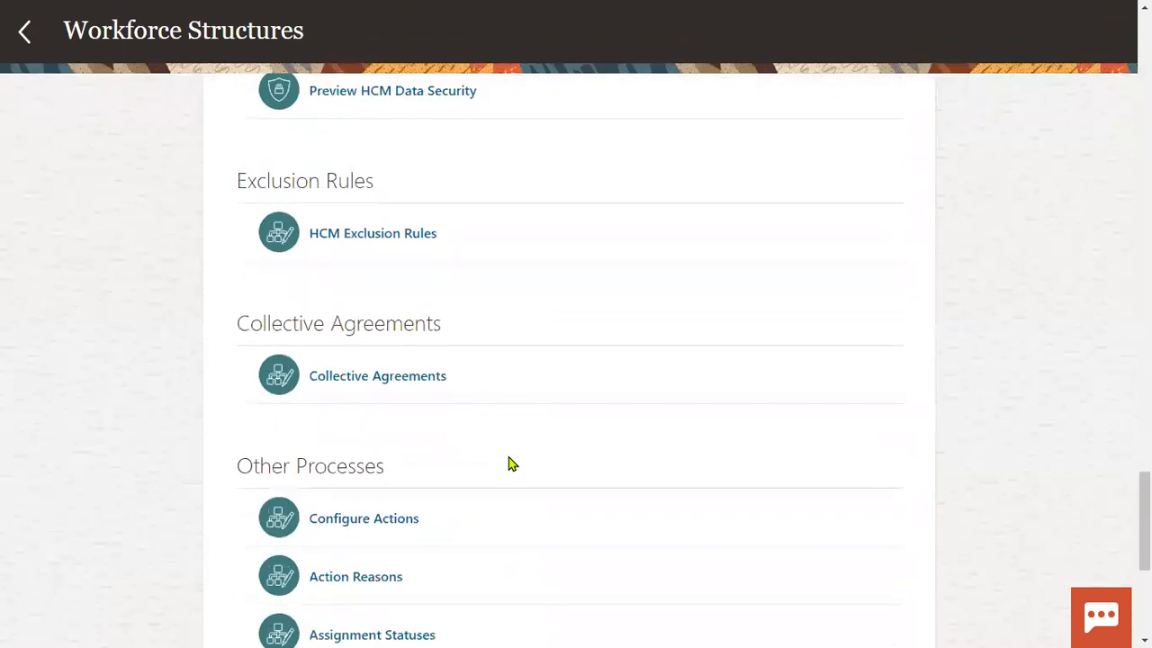
{"action": "scroll", "coordinate": [508, 464], "scroll_direction": "down", "scroll_amount": 1}
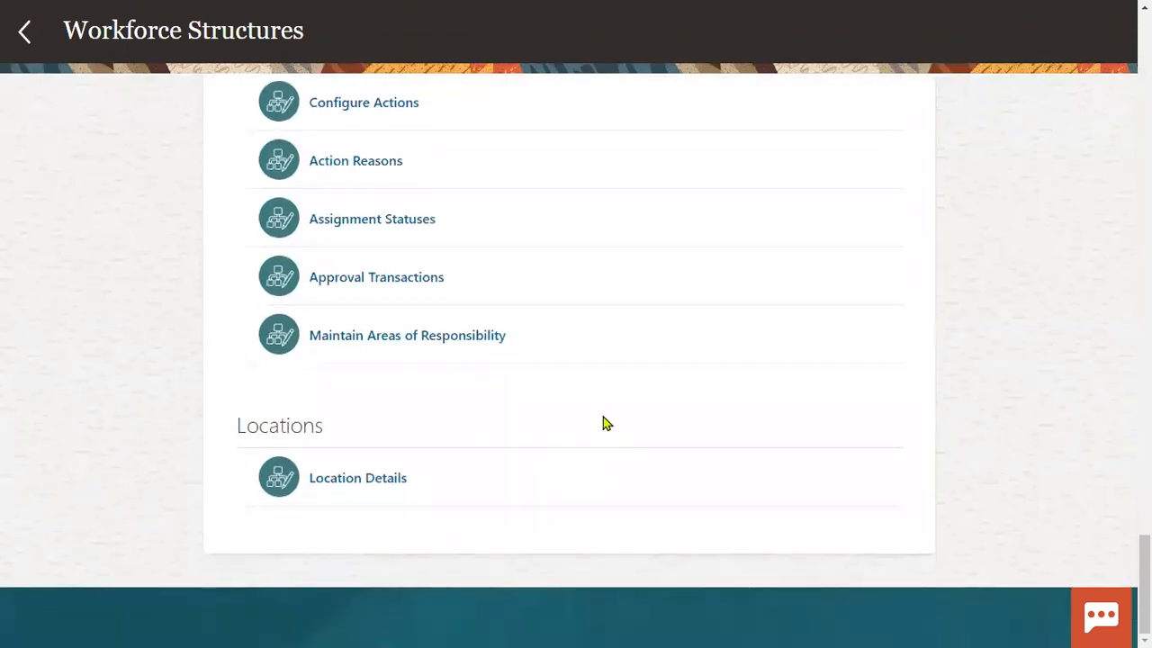
{"action": "left_click", "coordinate": [428, 221]}
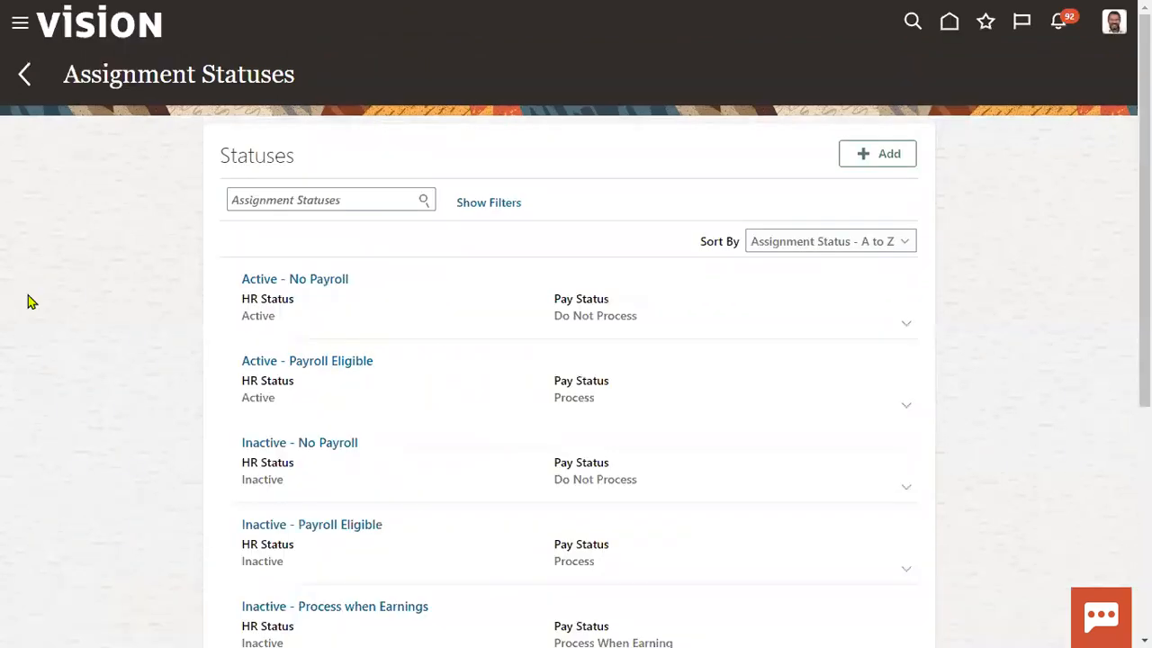
{"action": "left_click", "coordinate": [885, 157]}
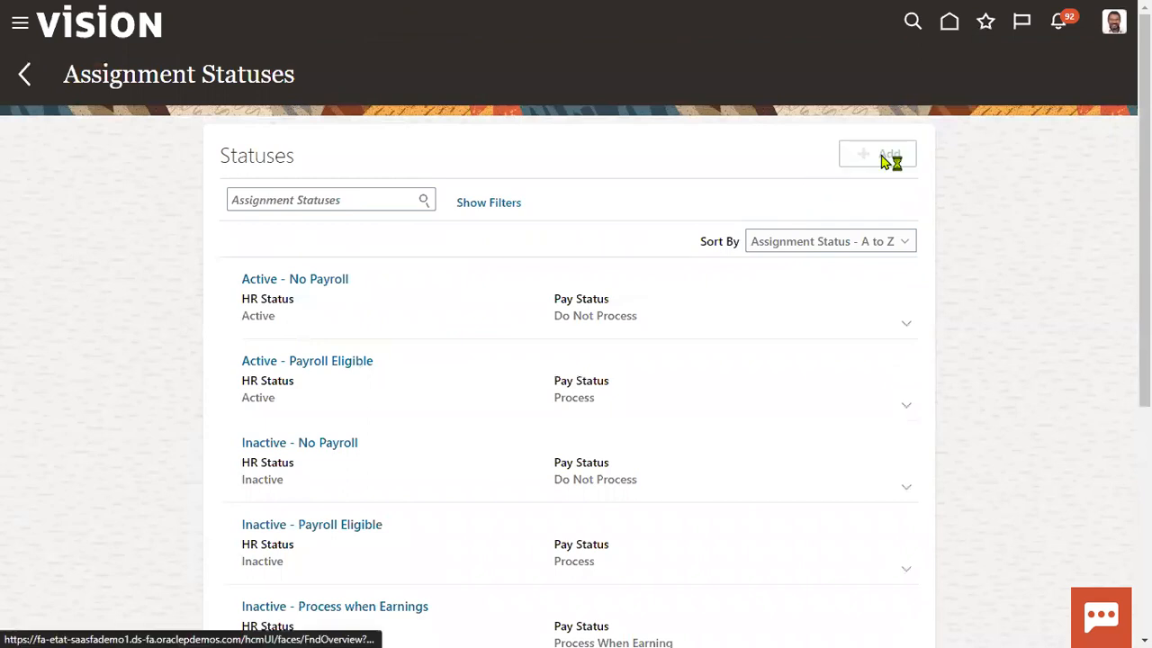
{"action": "left_click", "coordinate": [426, 211]}
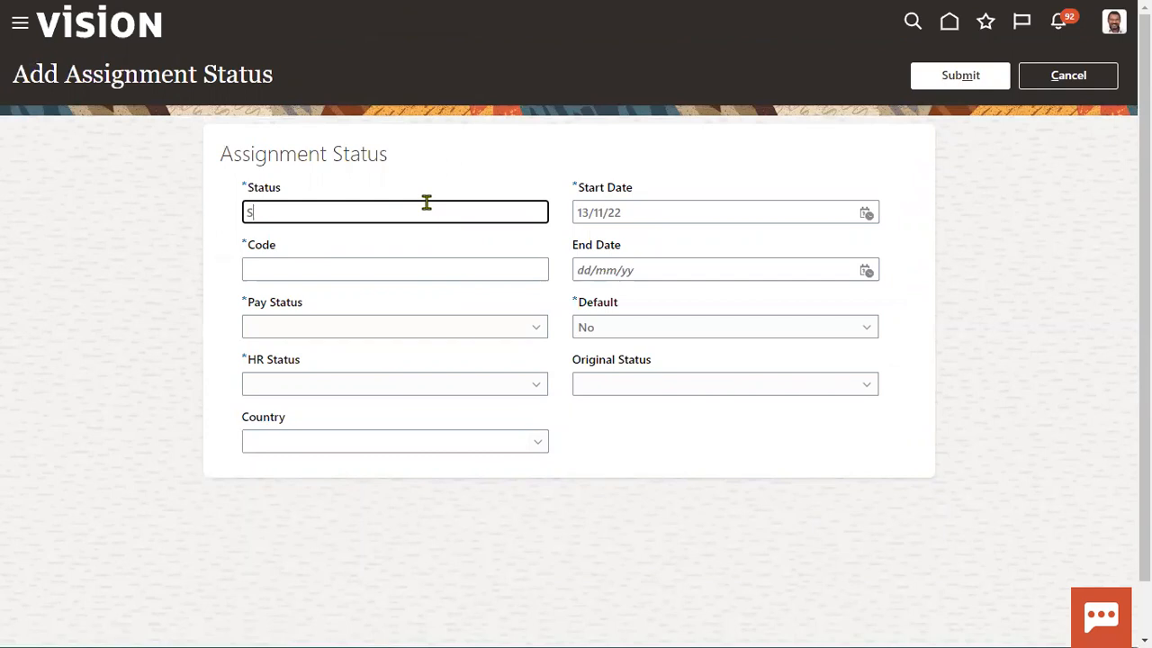
{"action": "type", "text": "SONY Assignment Status"}
{"action": "key", "text": "Tab"}
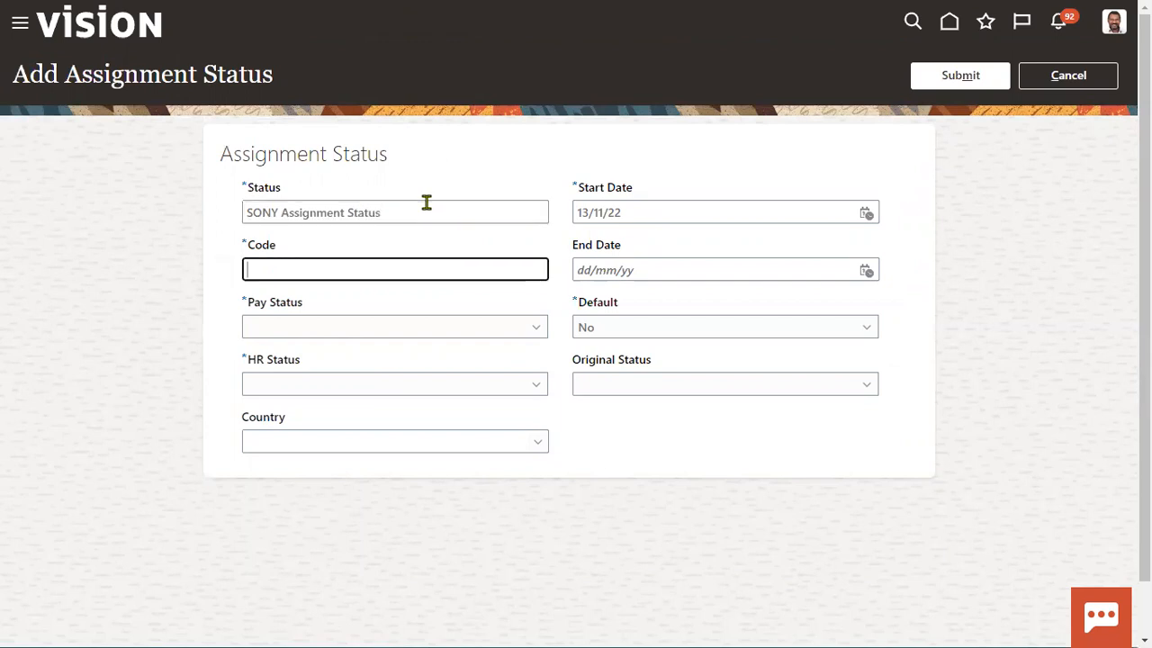
{"action": "type", "text": "SONY_ASSIG_STATUS"}
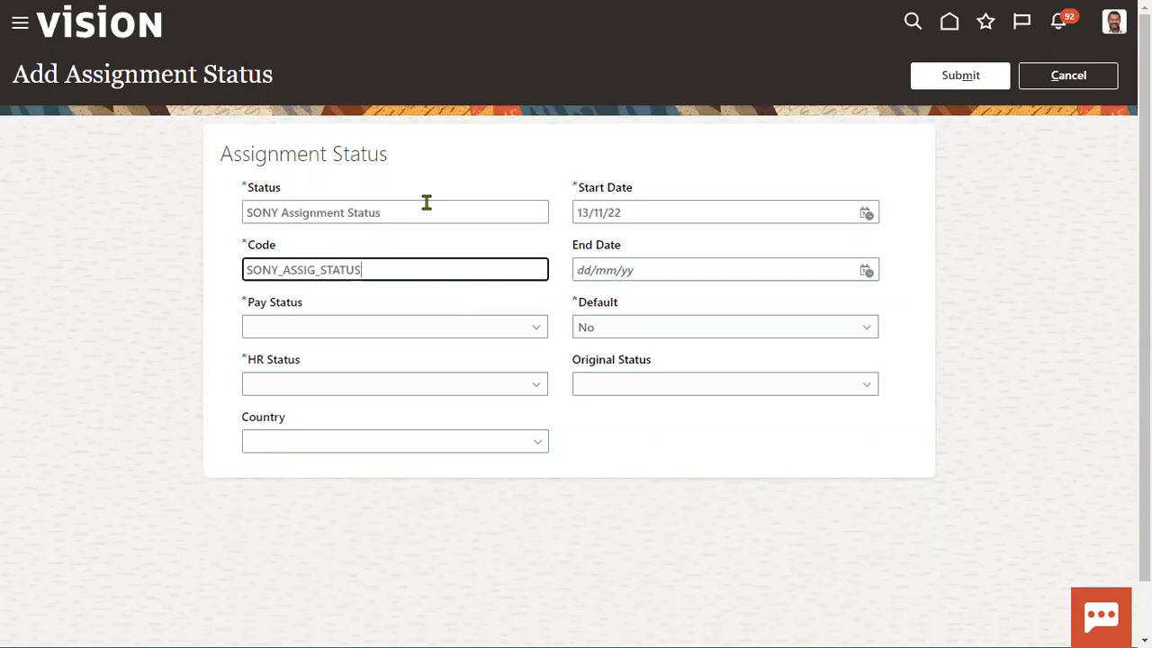
- Set the pay status to Process and the HR status to Inactive
{"action": "left_click", "coordinate": [391, 335]}
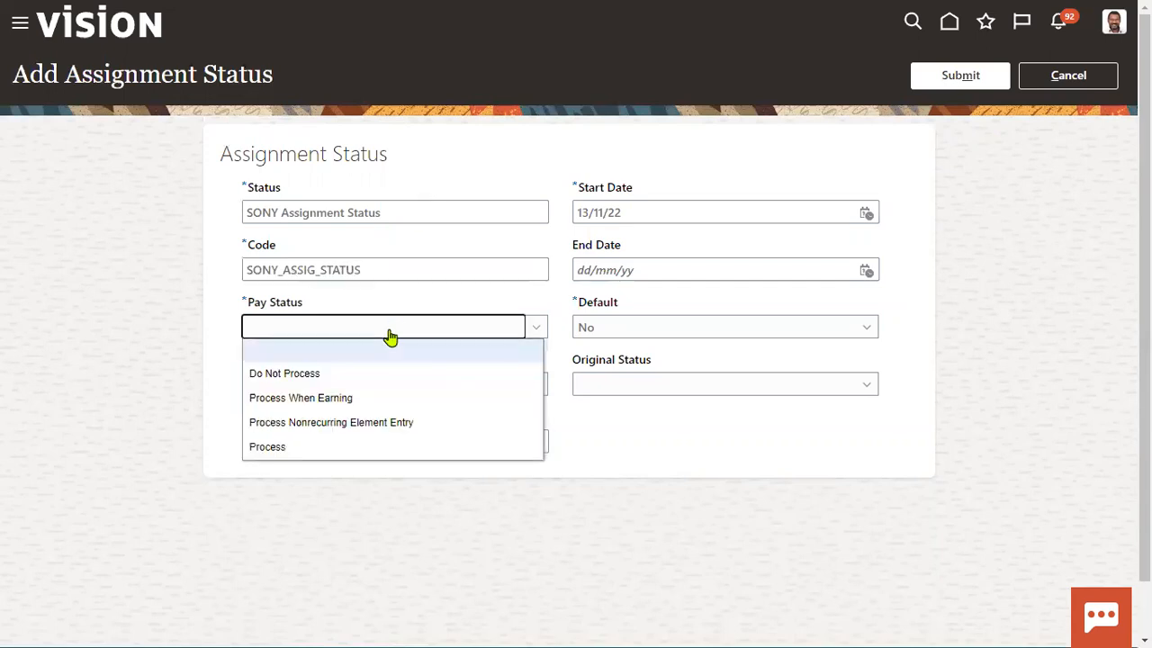
{"action": "left_click", "coordinate": [314, 447]}
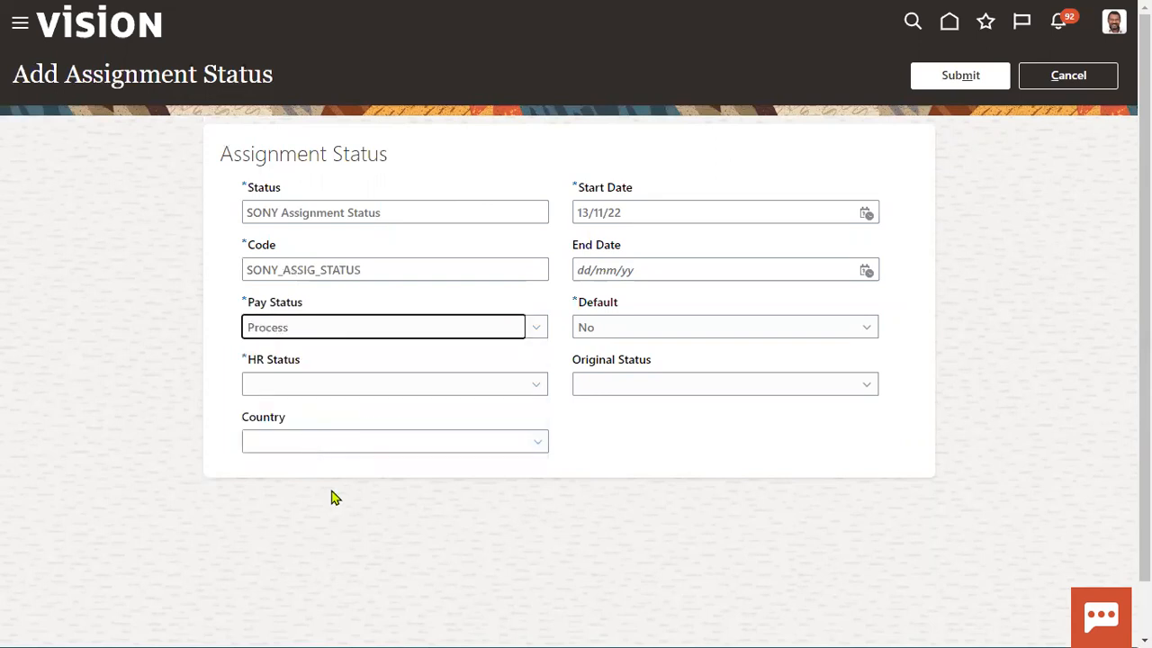
{"action": "left_click", "coordinate": [366, 387]}
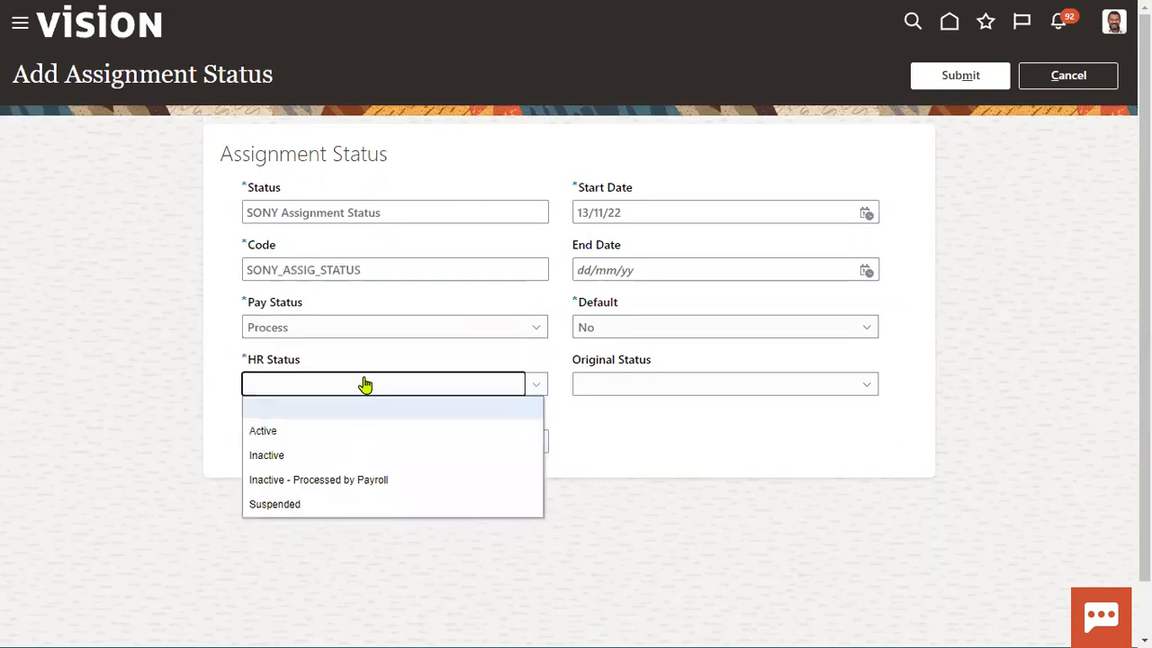
{"action": "left_click", "coordinate": [327, 457]}
{"action": "left_click", "coordinate": [399, 330]}
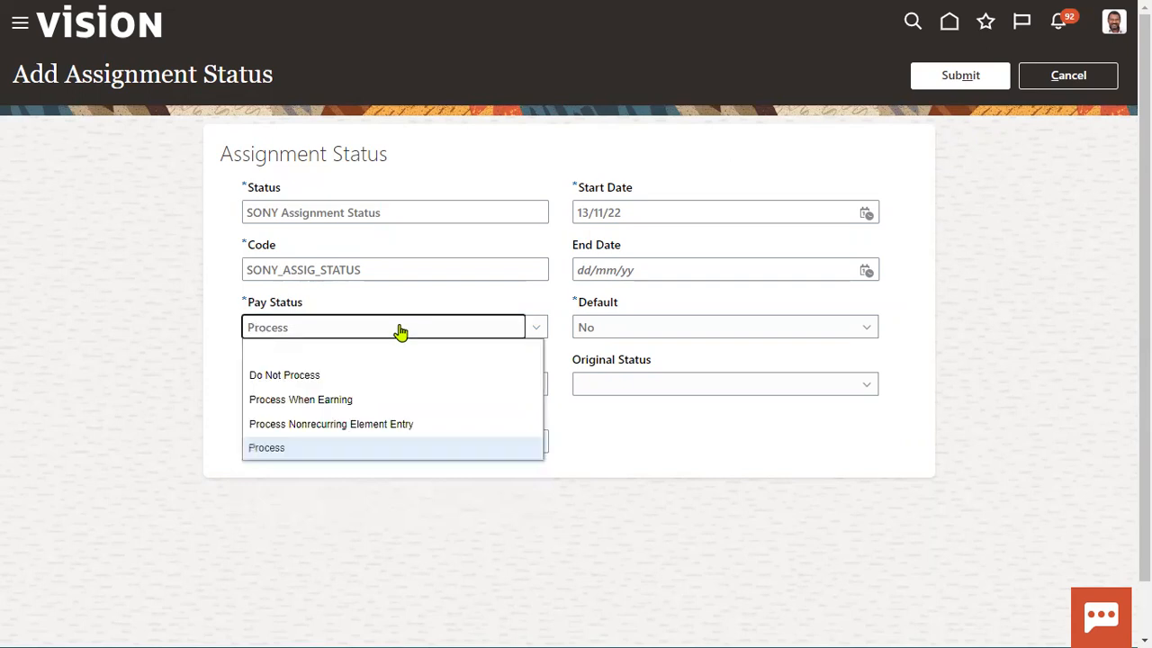
{"action": "left_click", "coordinate": [400, 332]}
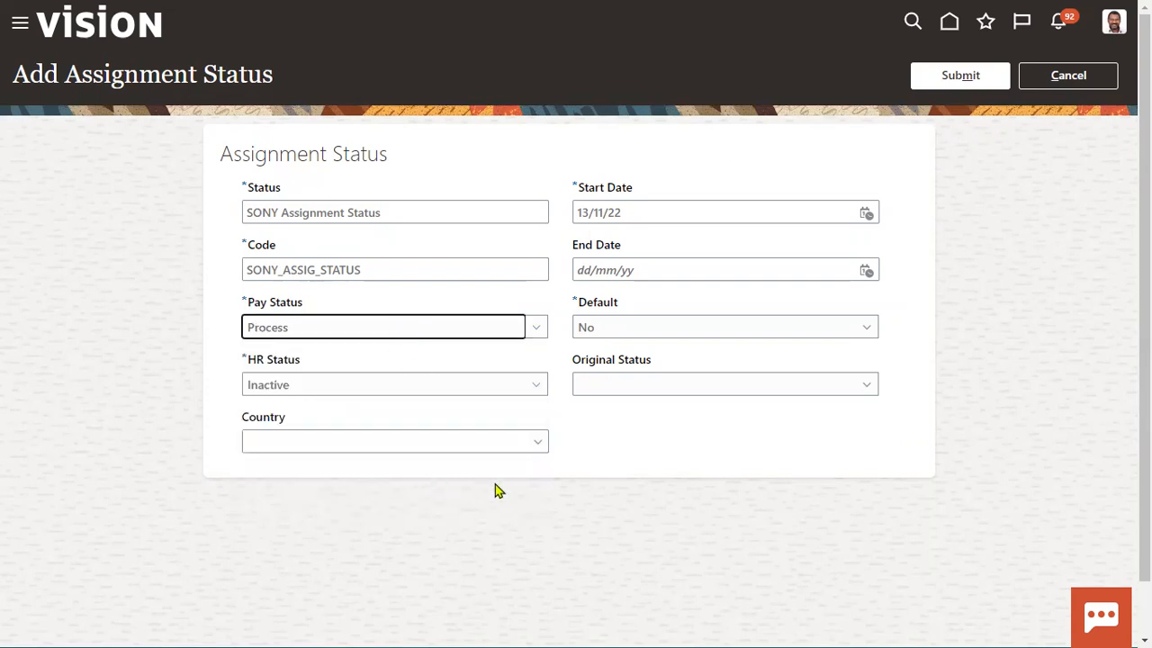
{"action": "left_click", "coordinate": [493, 439]}
- Restrict the status's country to United States
{"action": "type", "text": "uni"}
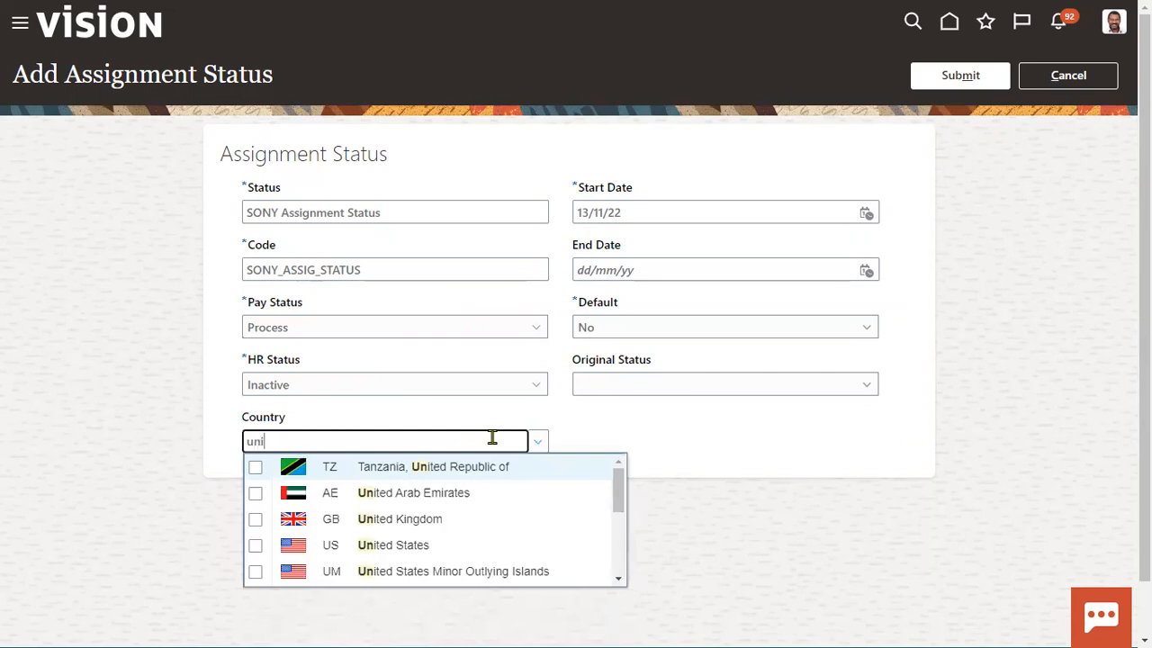
{"action": "left_click", "coordinate": [256, 545]}
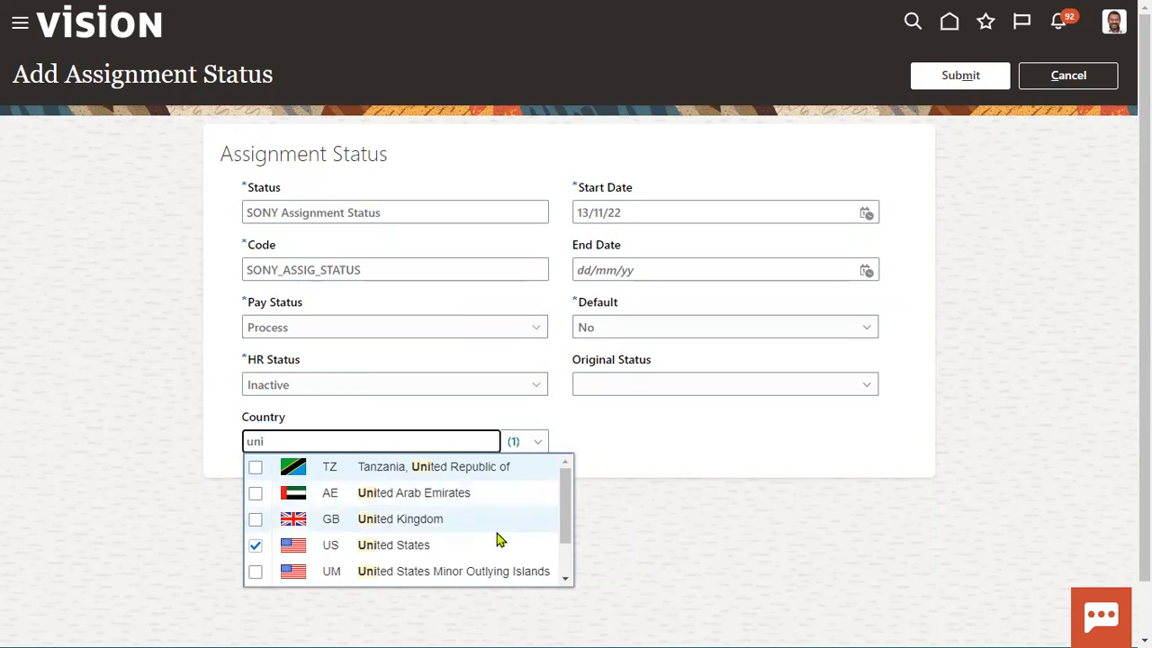
{"action": "left_click", "coordinate": [687, 522]}
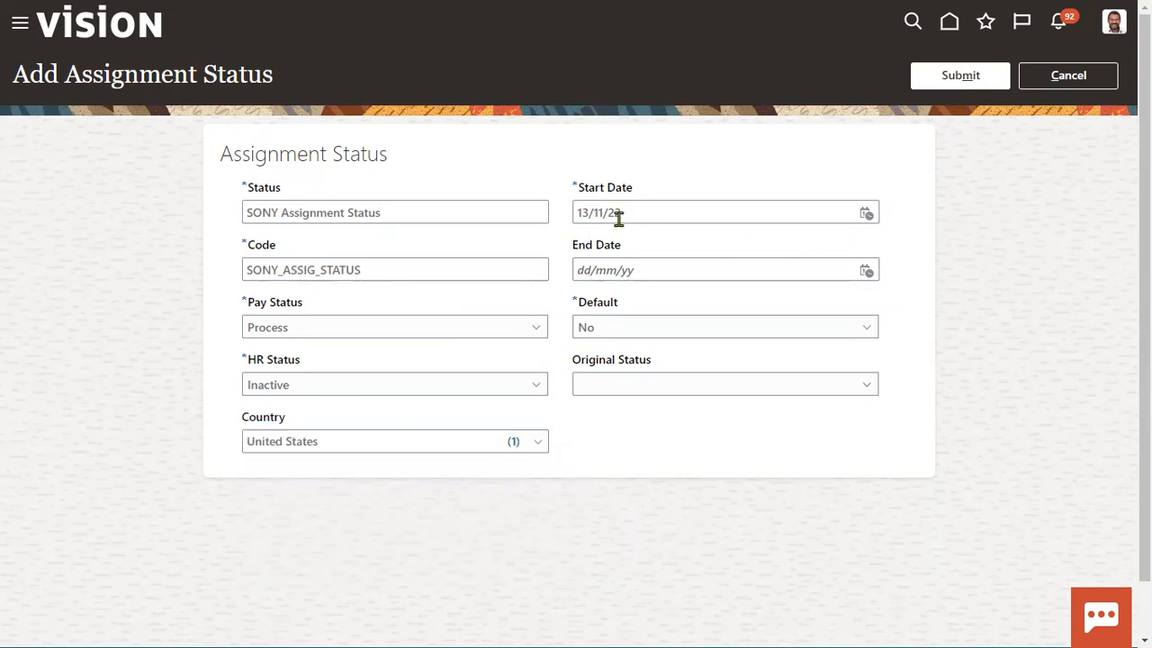
- Keep start date 13/11/22, set end date 16/11/22, and leave Default at No
{"action": "left_click", "coordinate": [867, 216]}
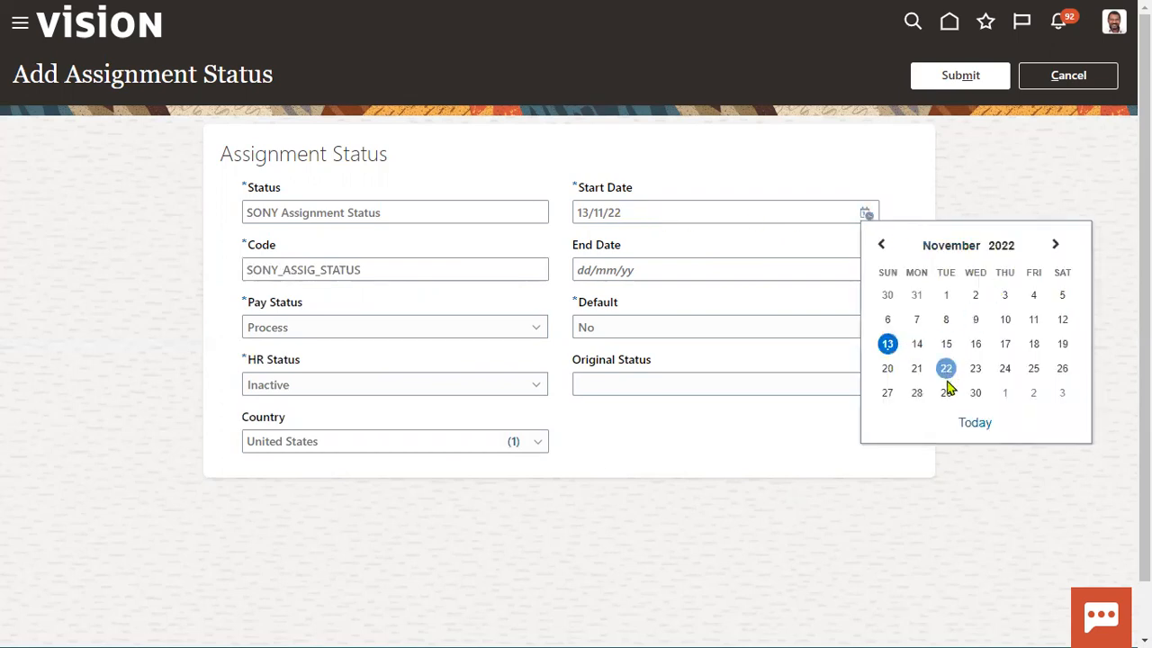
{"action": "left_click", "coordinate": [726, 272]}
{"action": "left_click", "coordinate": [867, 272]}
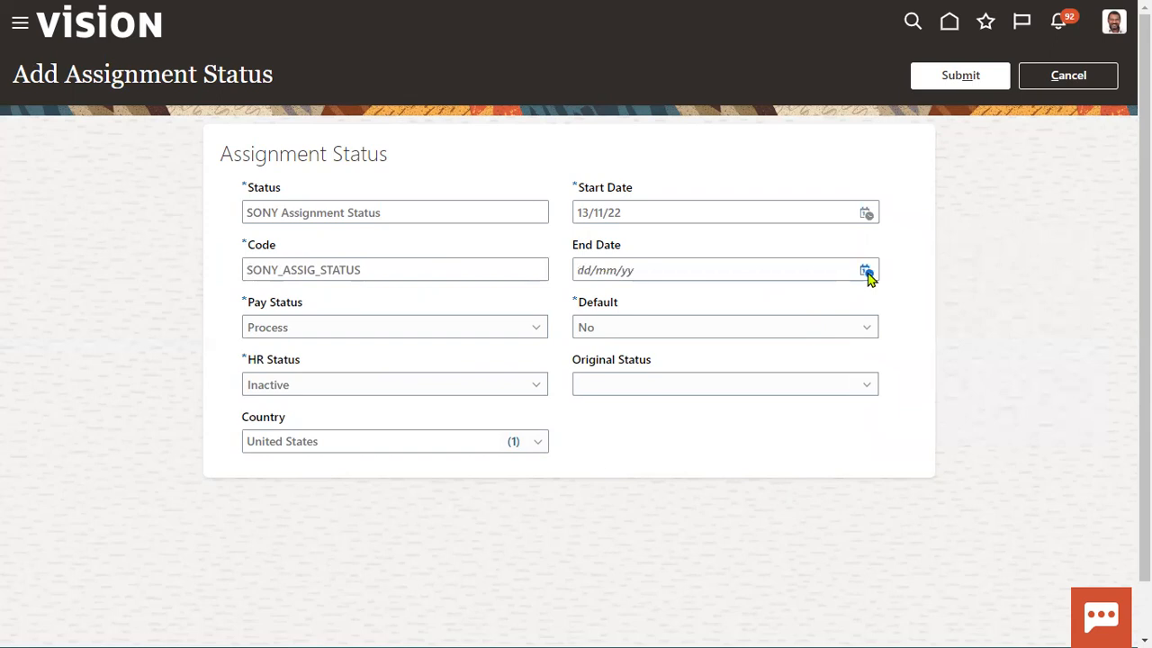
{"action": "left_click", "coordinate": [973, 402]}
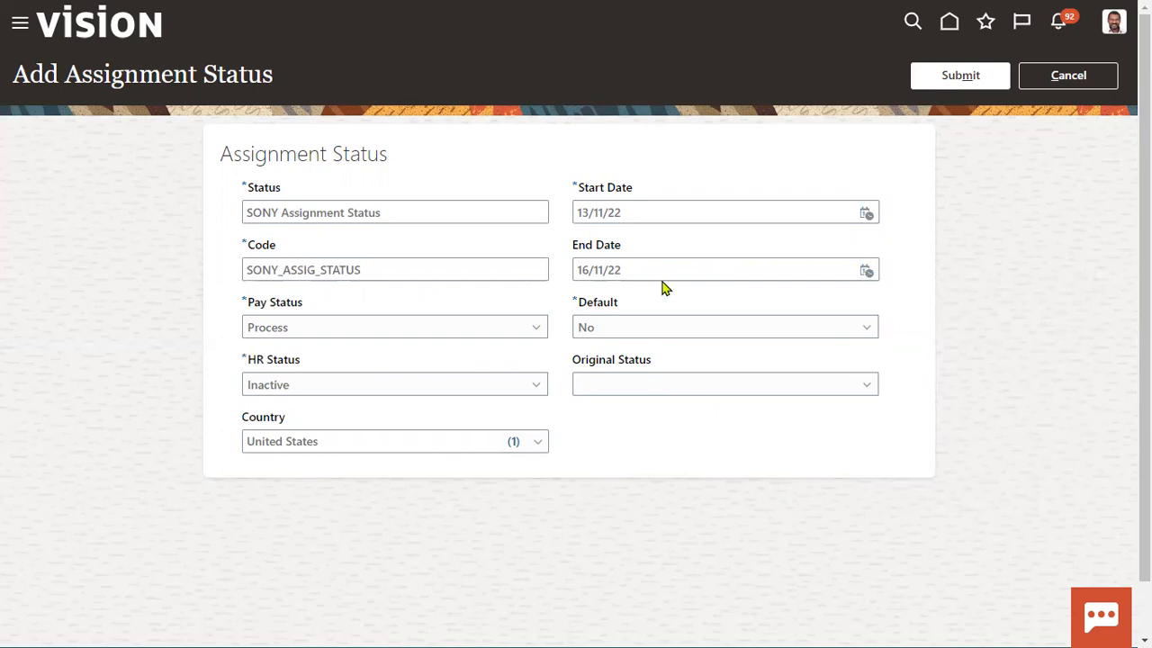
{"action": "left_click", "coordinate": [643, 330]}
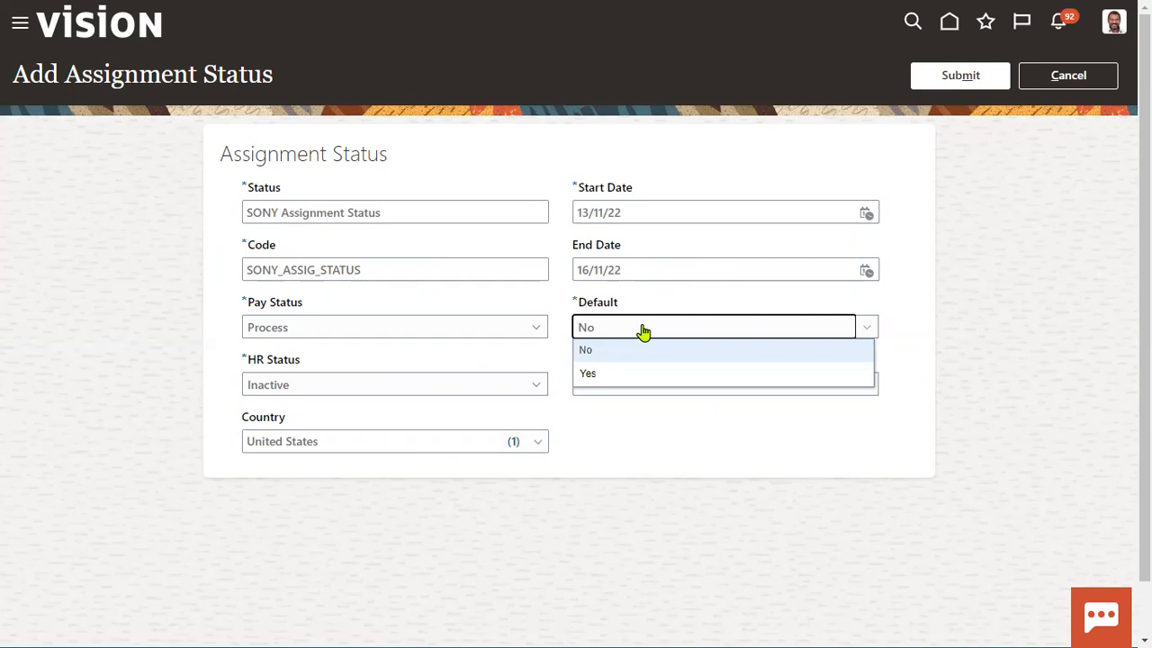
{"action": "left_click", "coordinate": [642, 331]}
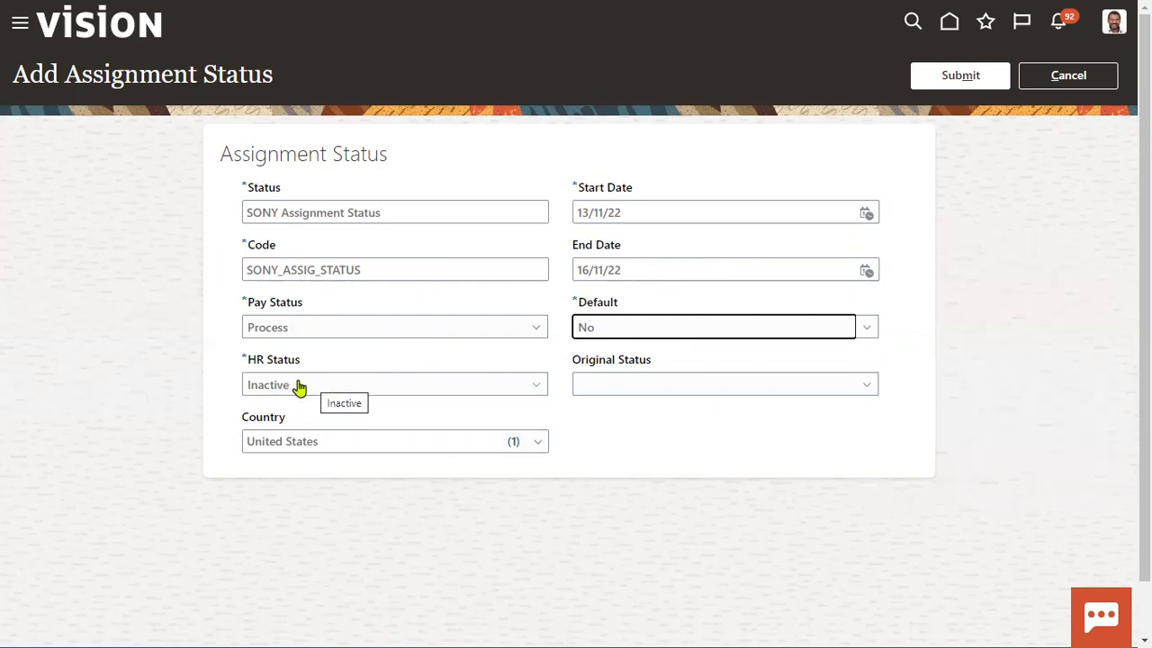
{"action": "left_click", "coordinate": [654, 563]}
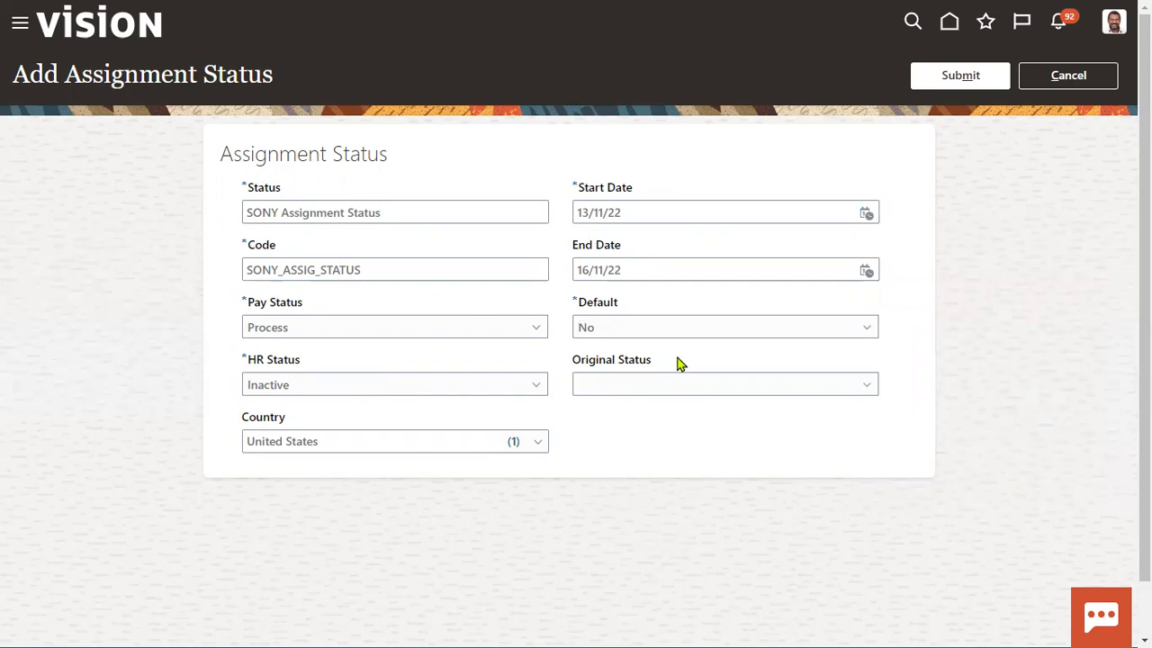
- Submit the new SONY assignment status to save it
{"action": "left_click", "coordinate": [970, 85]}
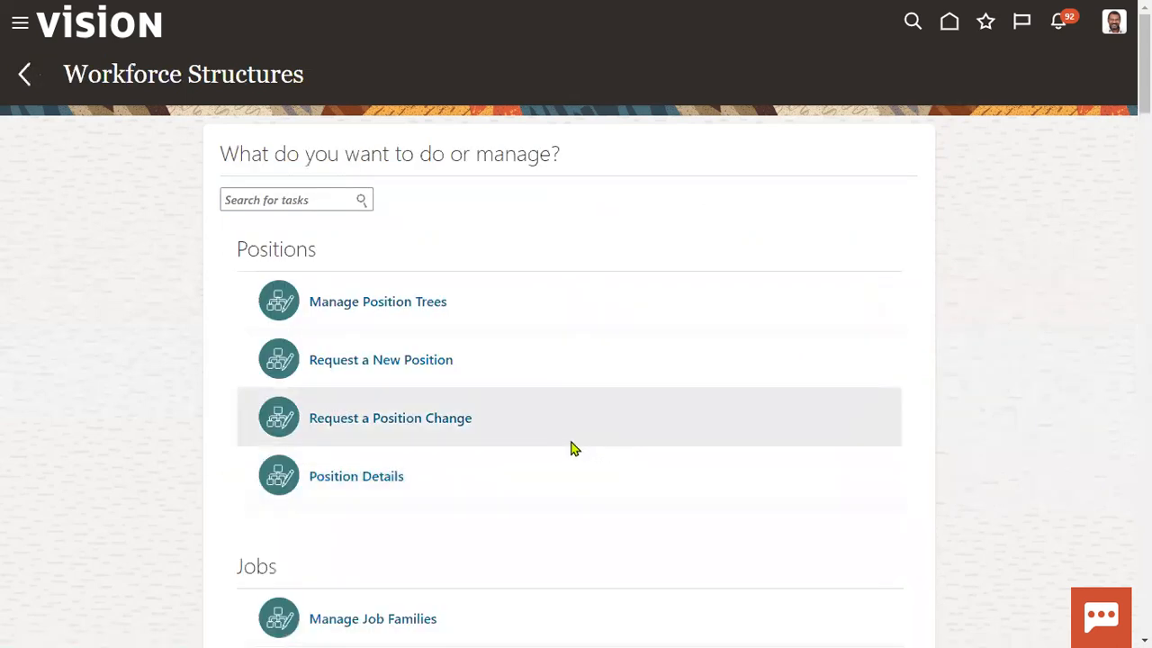
{"action": "scroll", "coordinate": [571, 448], "scroll_direction": "down", "scroll_amount": 15}
{"action": "scroll", "coordinate": [570, 449], "scroll_direction": "down", "scroll_amount": 6}
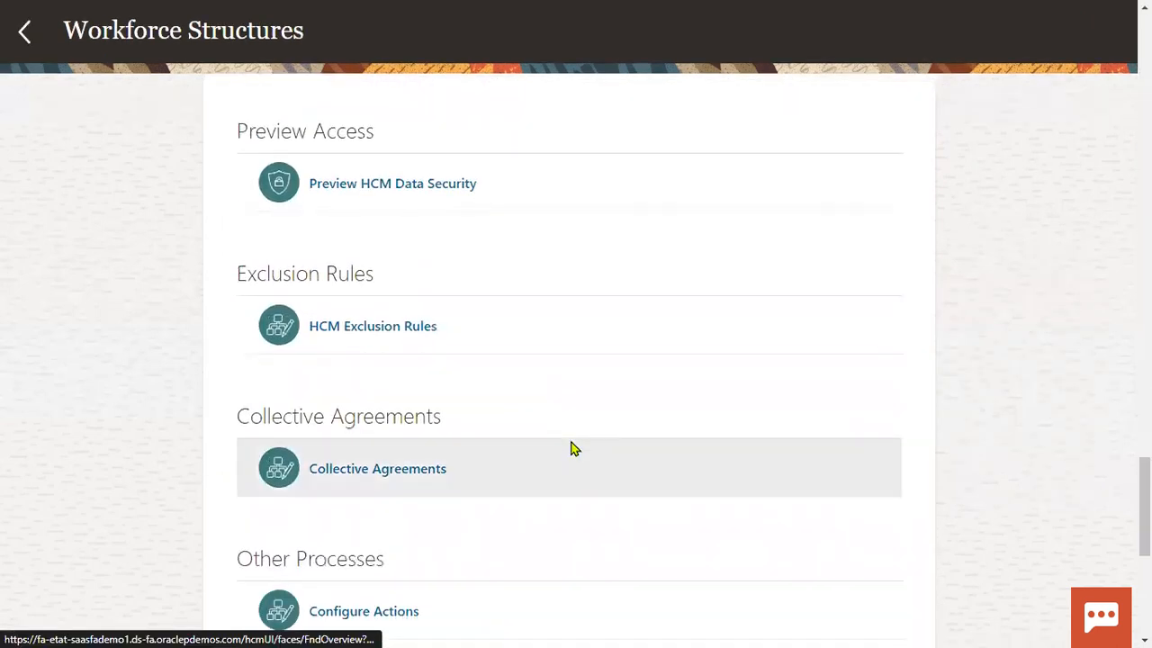
- Find SONY in the Assignment Statuses list, expand its row and open it for editing
{"action": "left_click", "coordinate": [382, 219]}
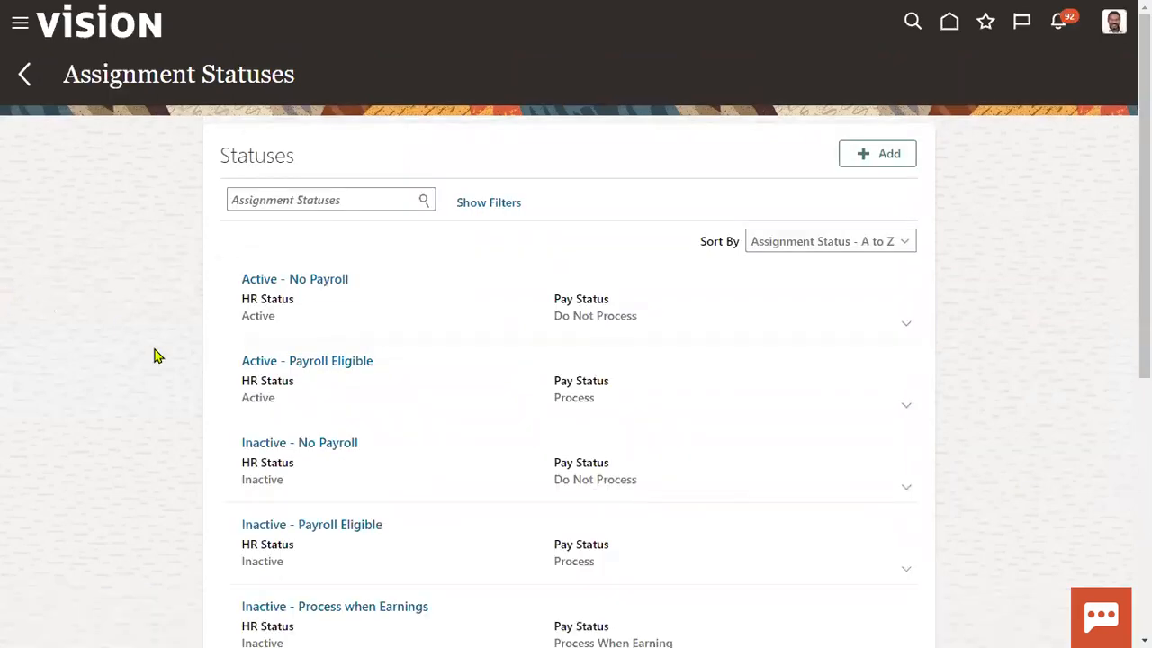
{"action": "scroll", "coordinate": [154, 354], "scroll_direction": "down", "scroll_amount": 3}
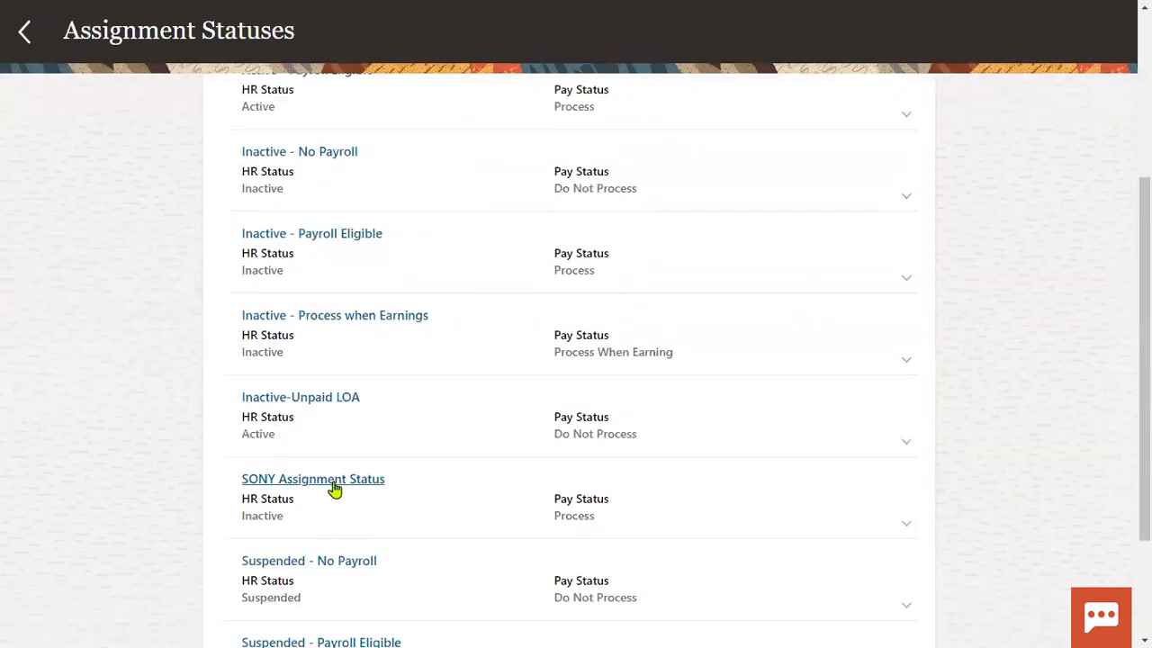
{"action": "left_click", "coordinate": [905, 525]}
{"action": "scroll", "coordinate": [349, 505], "scroll_direction": "down", "scroll_amount": 2}
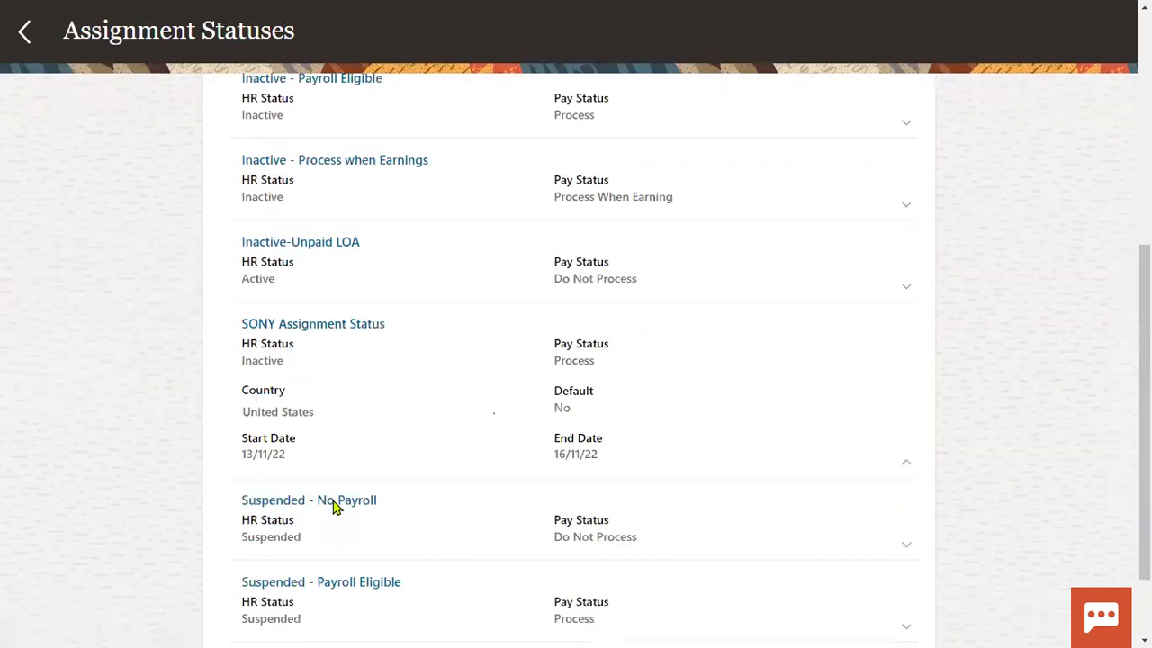
{"action": "left_click", "coordinate": [288, 286]}
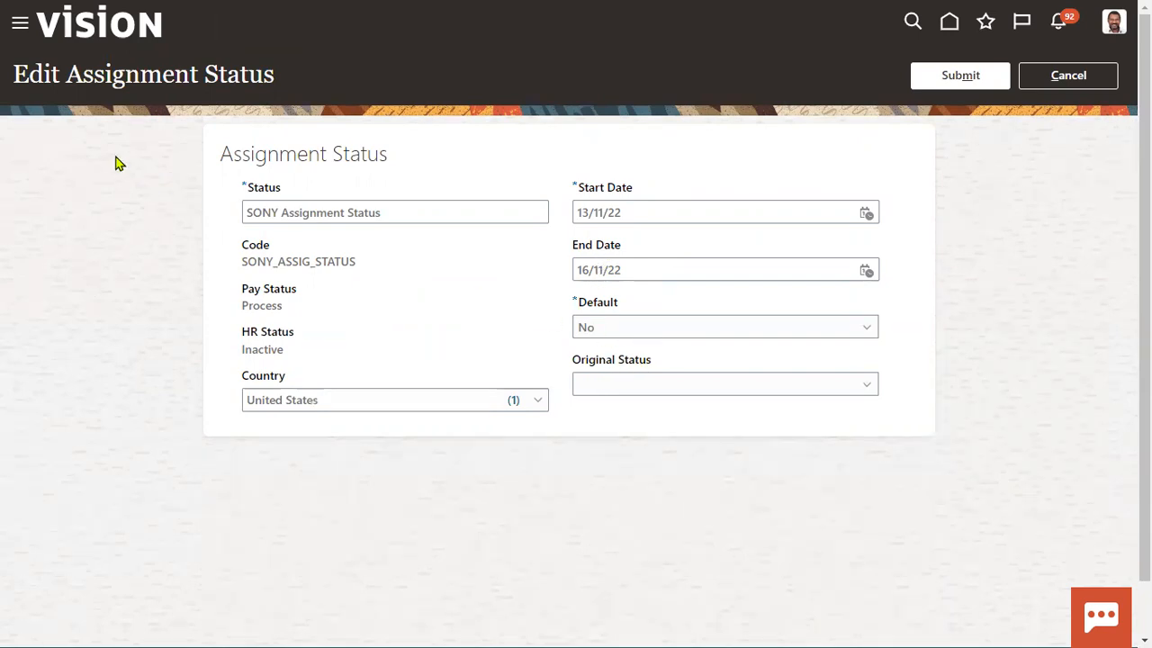
- Start Hire an Employee with reason Hire to fill vacant position and legal employer US1 Legal Entity
{"action": "left_click", "coordinate": [20, 24]}
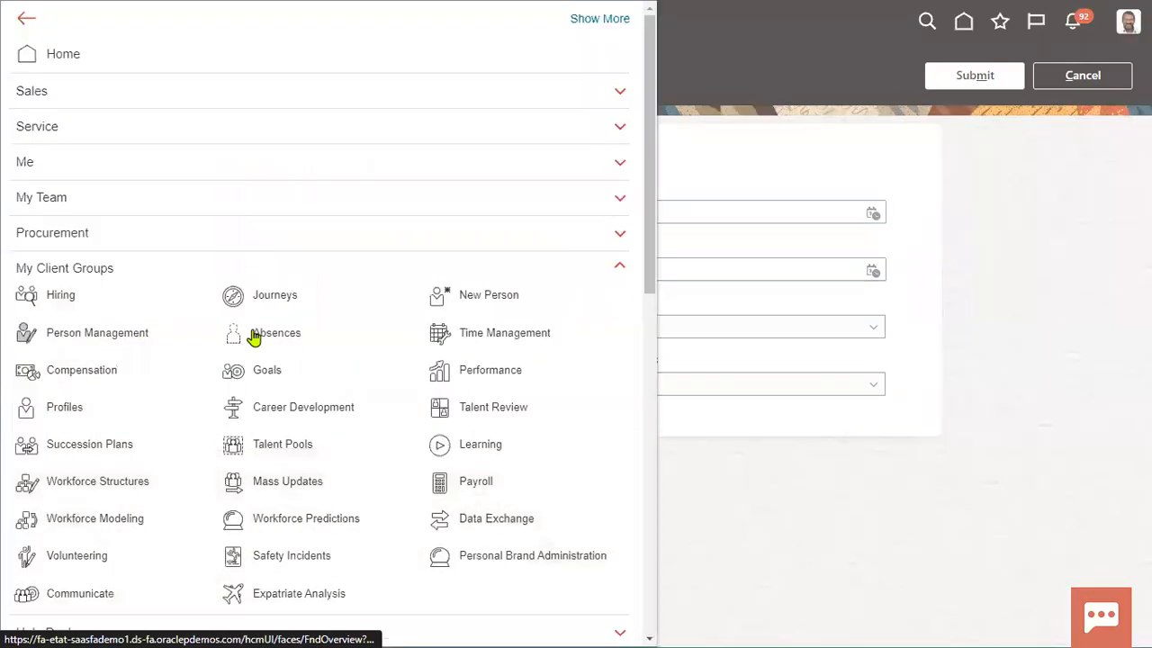
{"action": "left_click", "coordinate": [493, 311]}
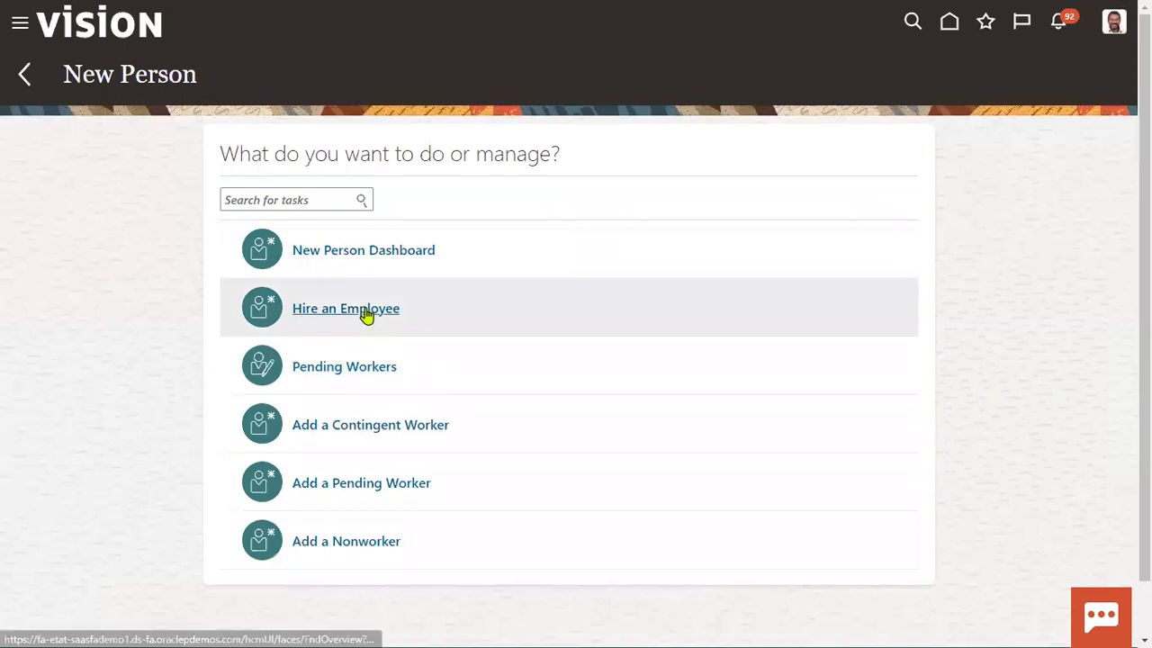
{"action": "left_click", "coordinate": [368, 314]}
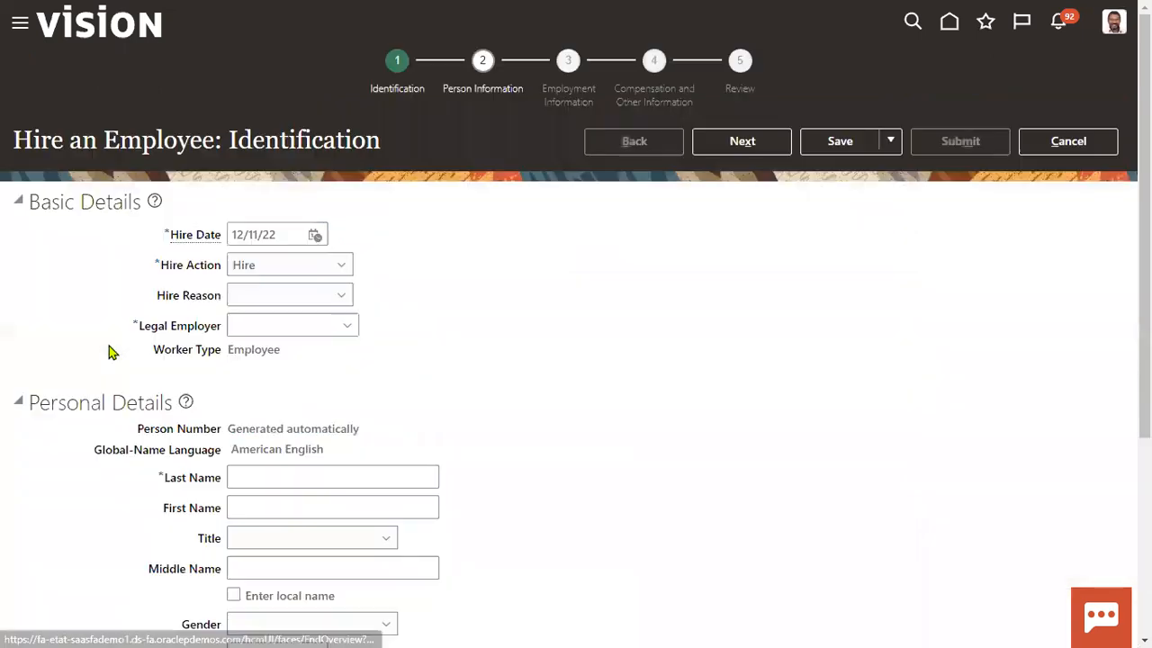
{"action": "left_click", "coordinate": [282, 299]}
{"action": "left_click", "coordinate": [279, 346]}
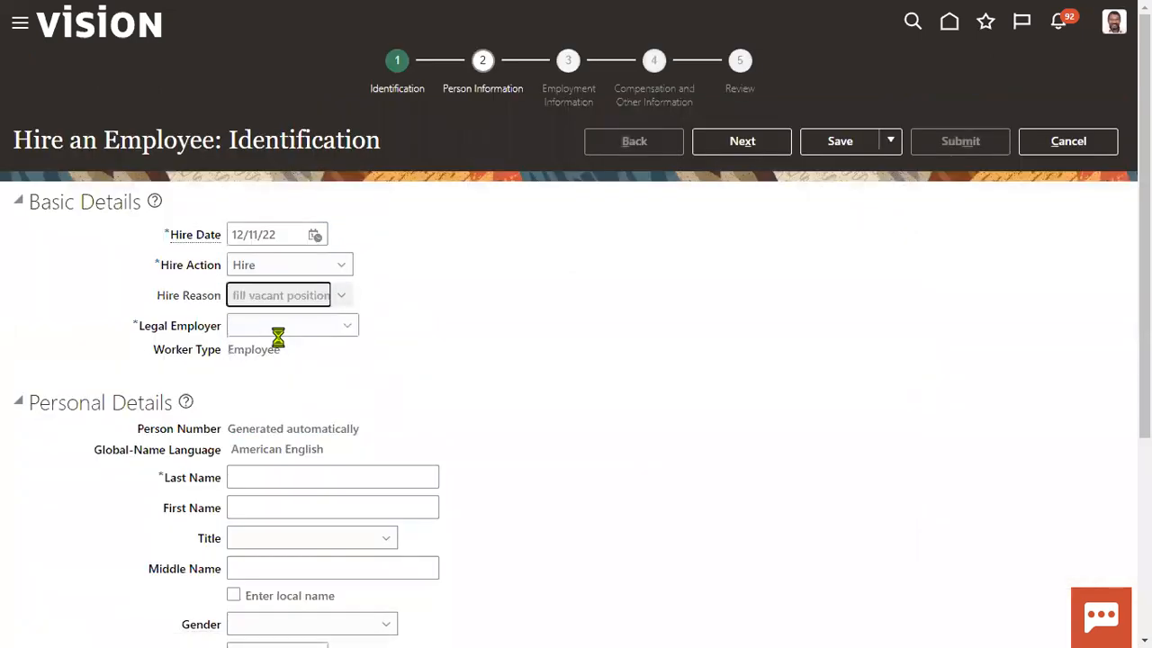
{"action": "left_click", "coordinate": [288, 324]}
{"action": "type", "text": "us1"}
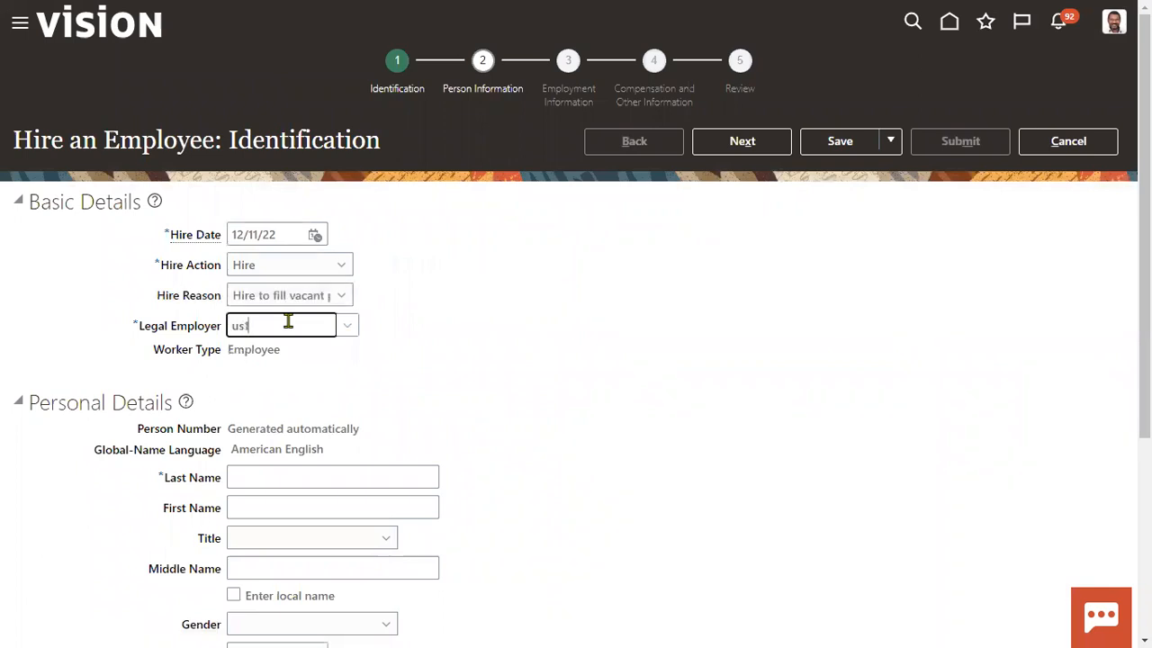
{"action": "left_click", "coordinate": [289, 360]}
- Enter the new hire's last name and first name
{"action": "scroll", "coordinate": [290, 450], "scroll_direction": "down", "scroll_amount": 2}
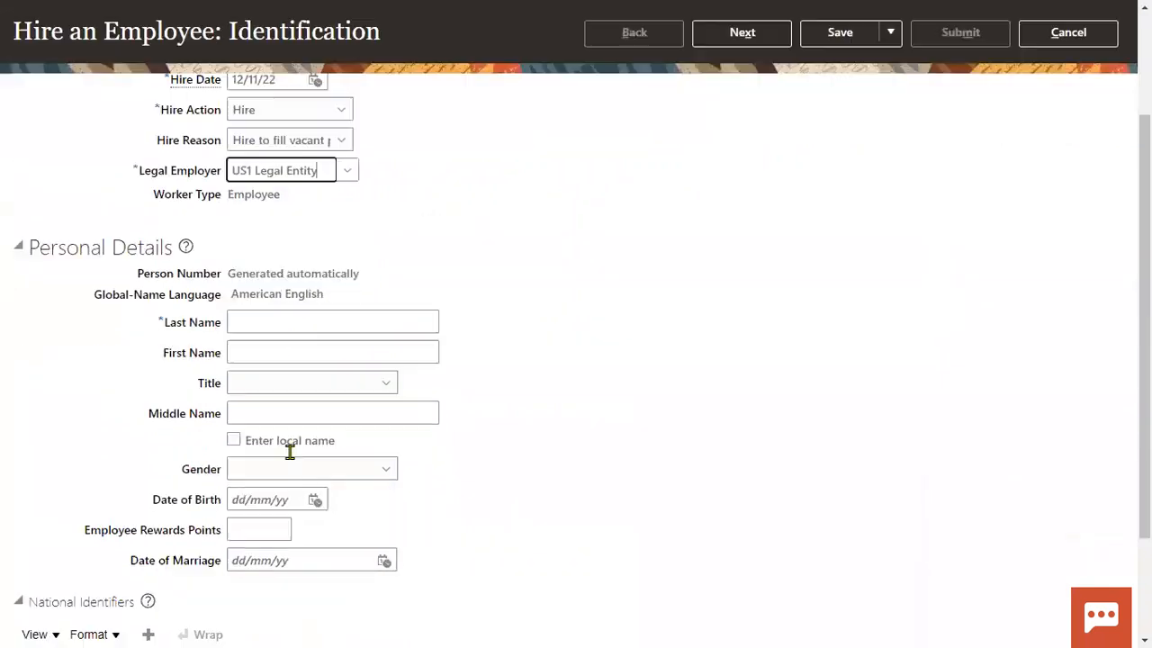
{"action": "scroll", "coordinate": [290, 451], "scroll_direction": "down", "scroll_amount": 2}
{"action": "left_click", "coordinate": [356, 208]}
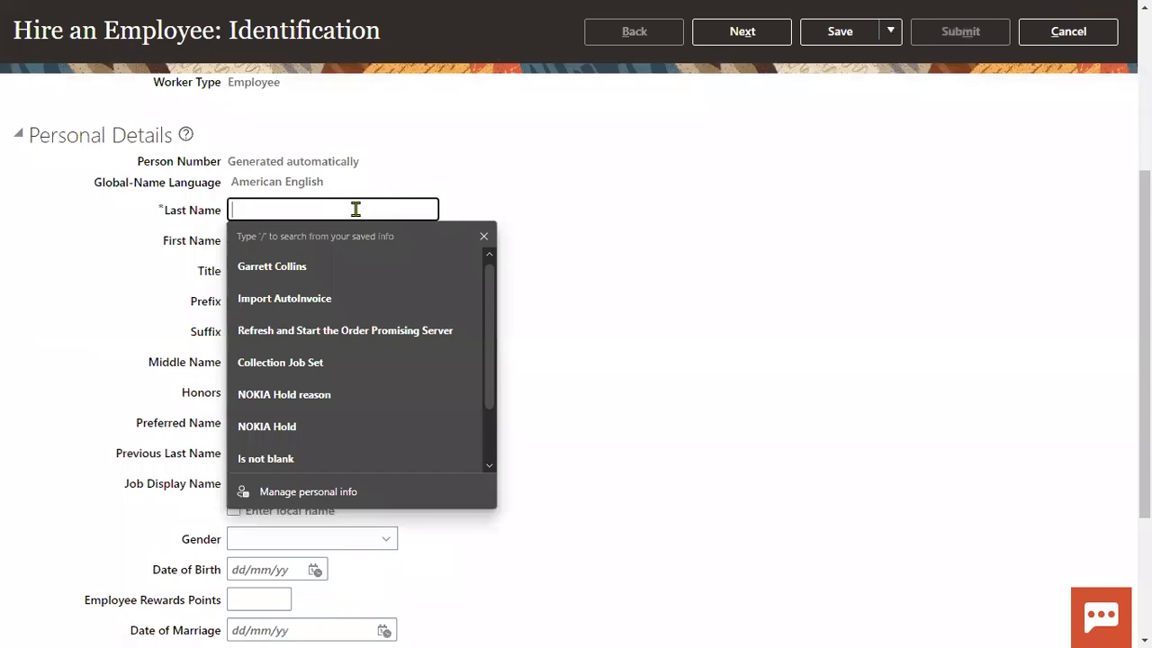
{"action": "key", "text": "Tab"}
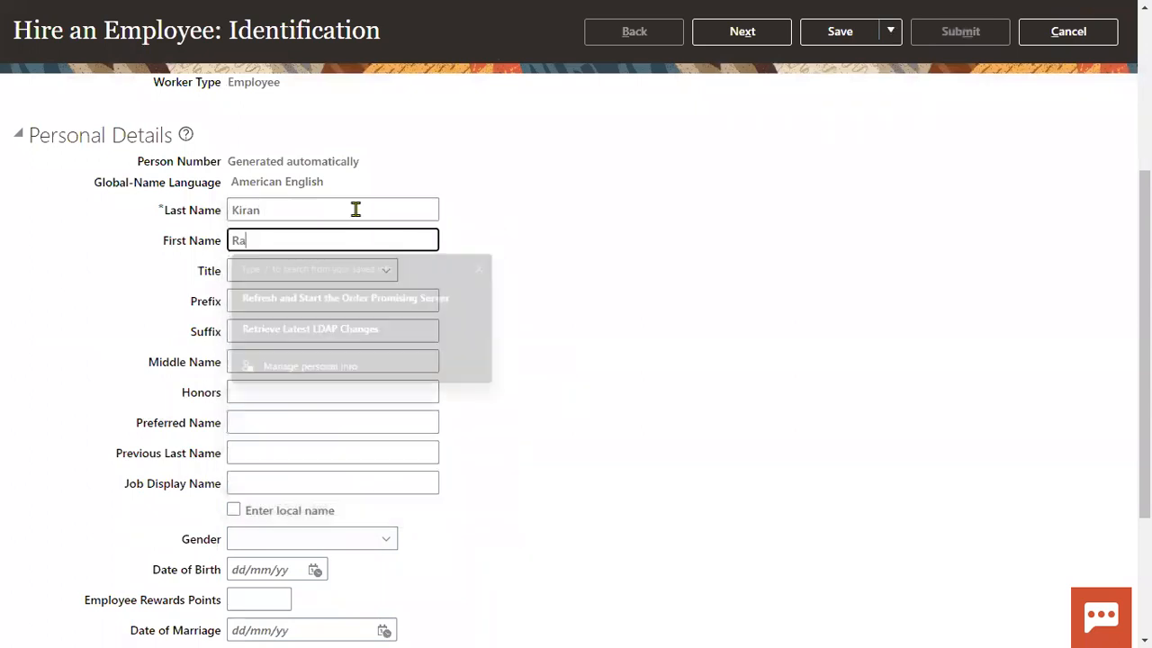
{"action": "key", "text": "Tab"}
{"action": "key", "text": "Tab"}
{"action": "key", "text": "Tab"}
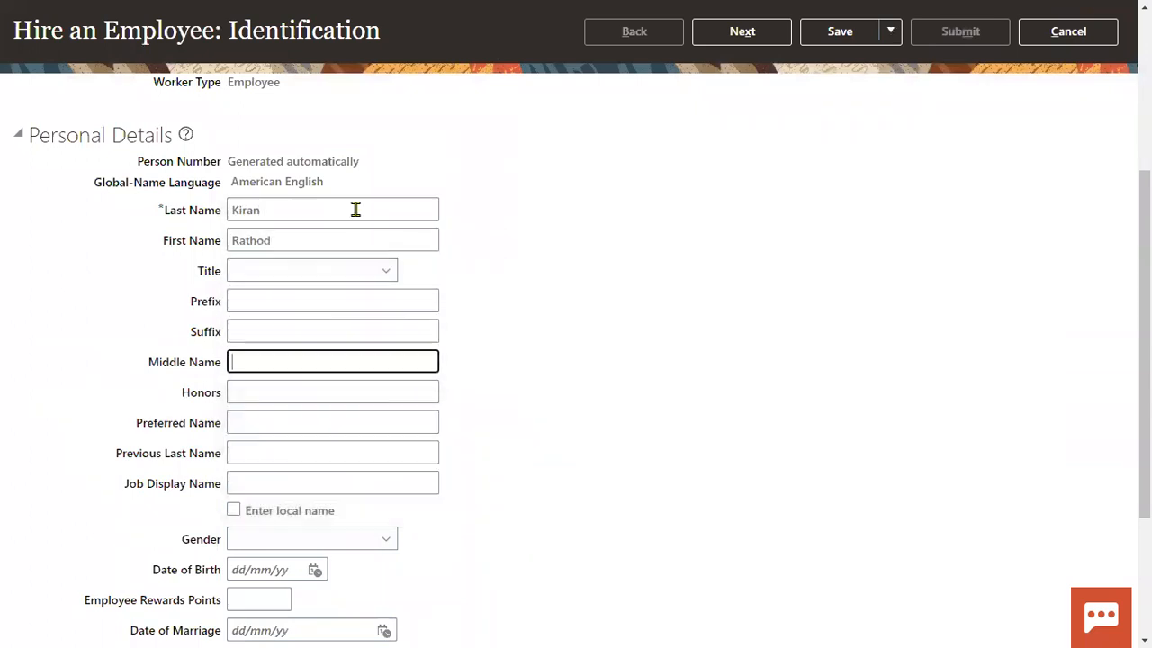
- Set the gender to Male and the date of birth to 01/01/88
{"action": "scroll", "coordinate": [350, 371], "scroll_direction": "down", "scroll_amount": 2}
{"action": "scroll", "coordinate": [351, 372], "scroll_direction": "down", "scroll_amount": 1}
{"action": "left_click", "coordinate": [309, 345]}
{"action": "left_click", "coordinate": [270, 413]}
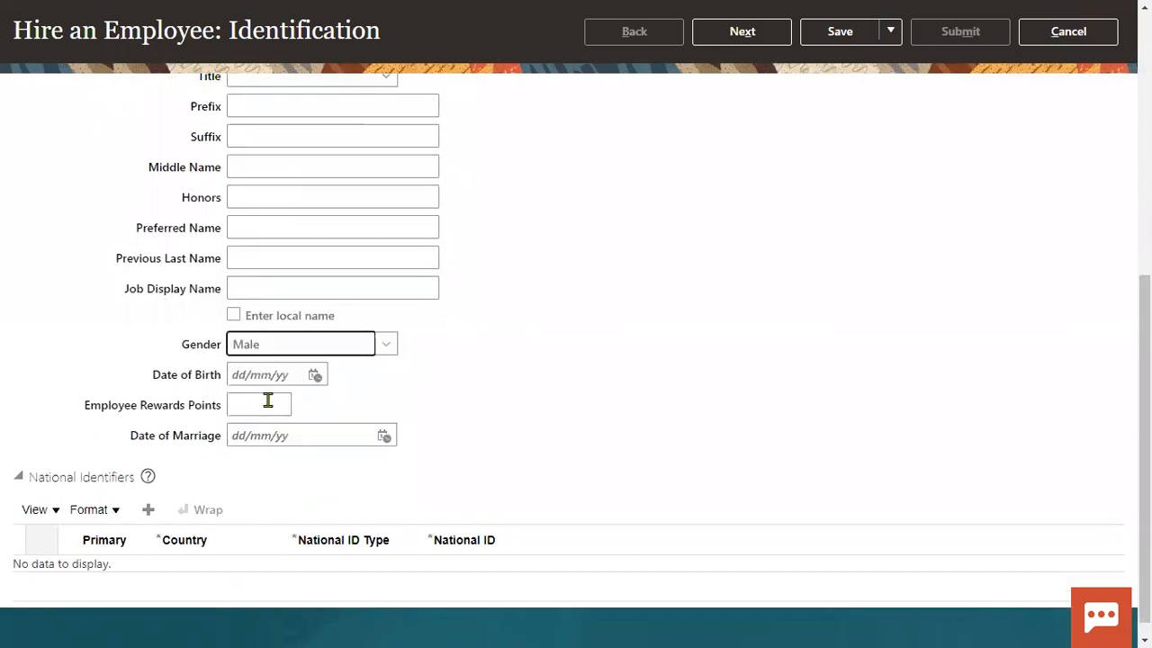
{"action": "left_click", "coordinate": [276, 379]}
{"action": "type", "text": "1/1/88"}
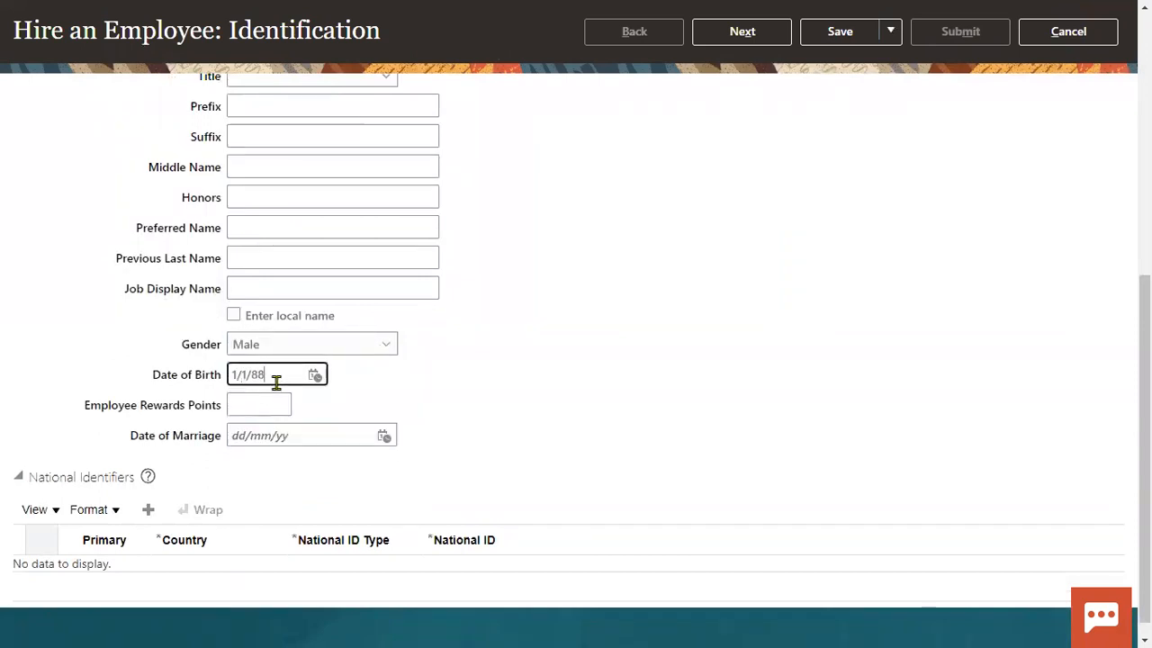
{"action": "left_click", "coordinate": [149, 511]}
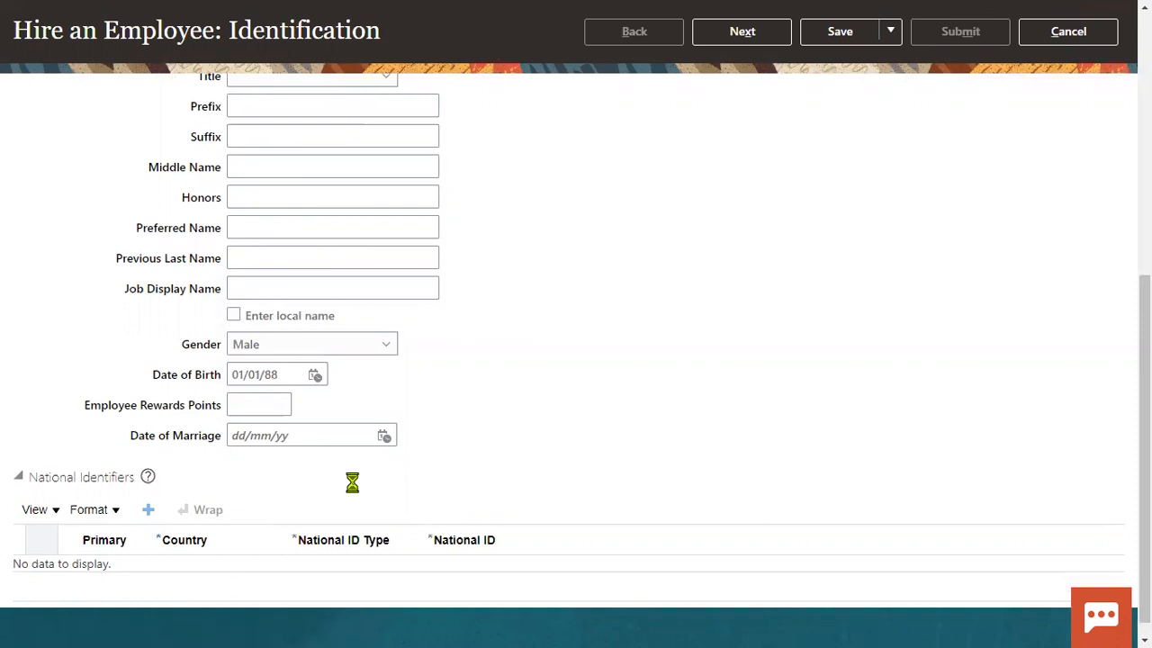
- Add a Social Security Number national identifier row and advance to person information
{"action": "left_click", "coordinate": [372, 576]}
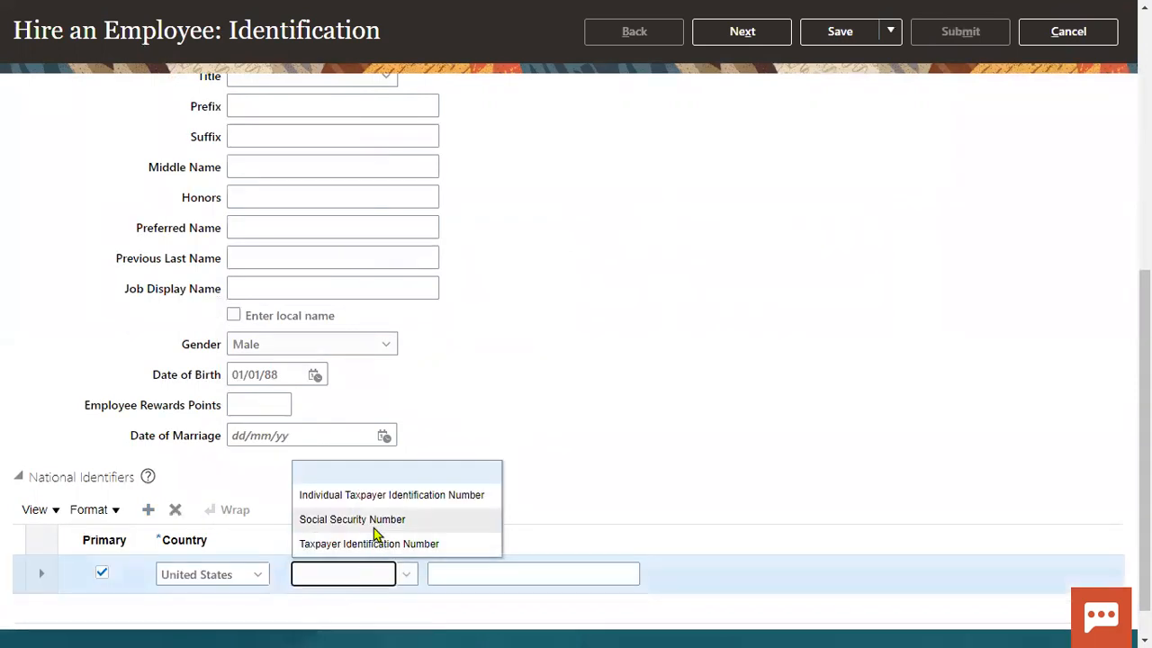
{"action": "left_click", "coordinate": [360, 517]}
{"action": "left_click", "coordinate": [556, 574]}
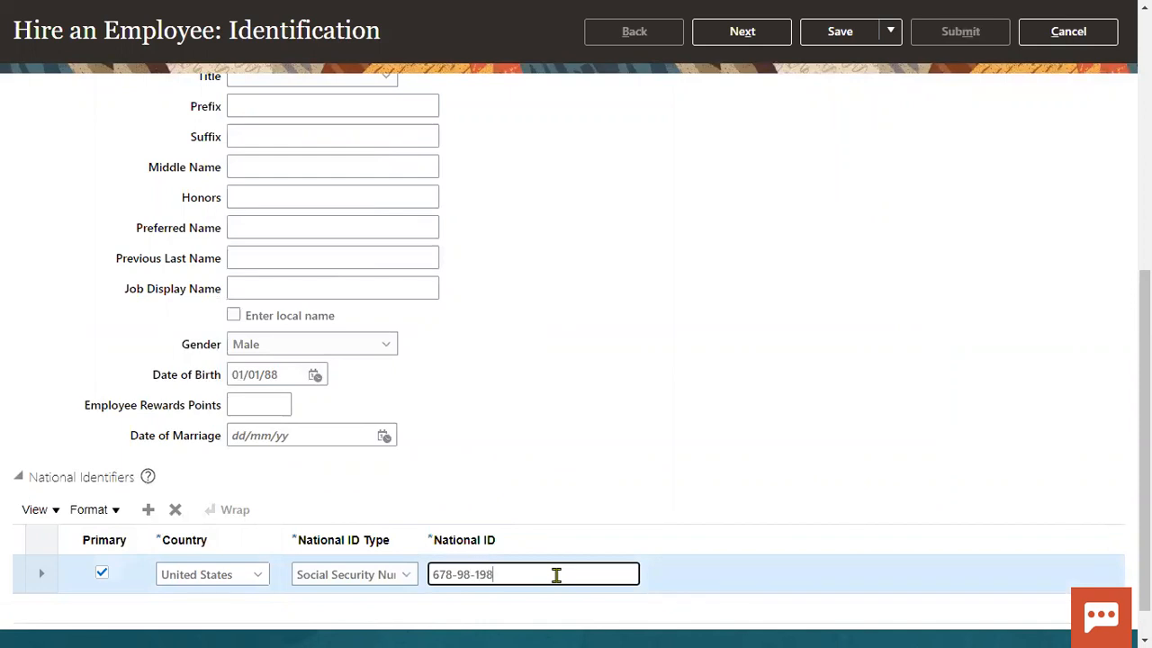
{"action": "scroll", "coordinate": [665, 473], "scroll_direction": "up", "scroll_amount": 5}
{"action": "left_click", "coordinate": [739, 146]}
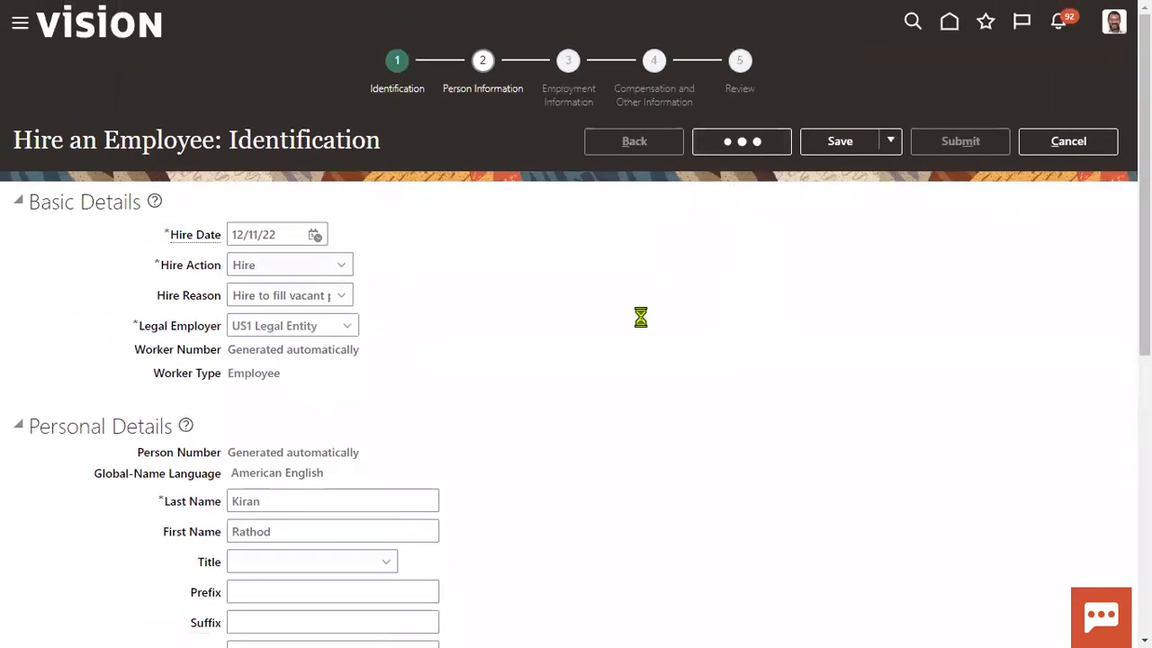
- Fill in the home address line and ZIP code so the location auto-fills, then advance to Employment Information
{"action": "left_click", "coordinate": [329, 393]}
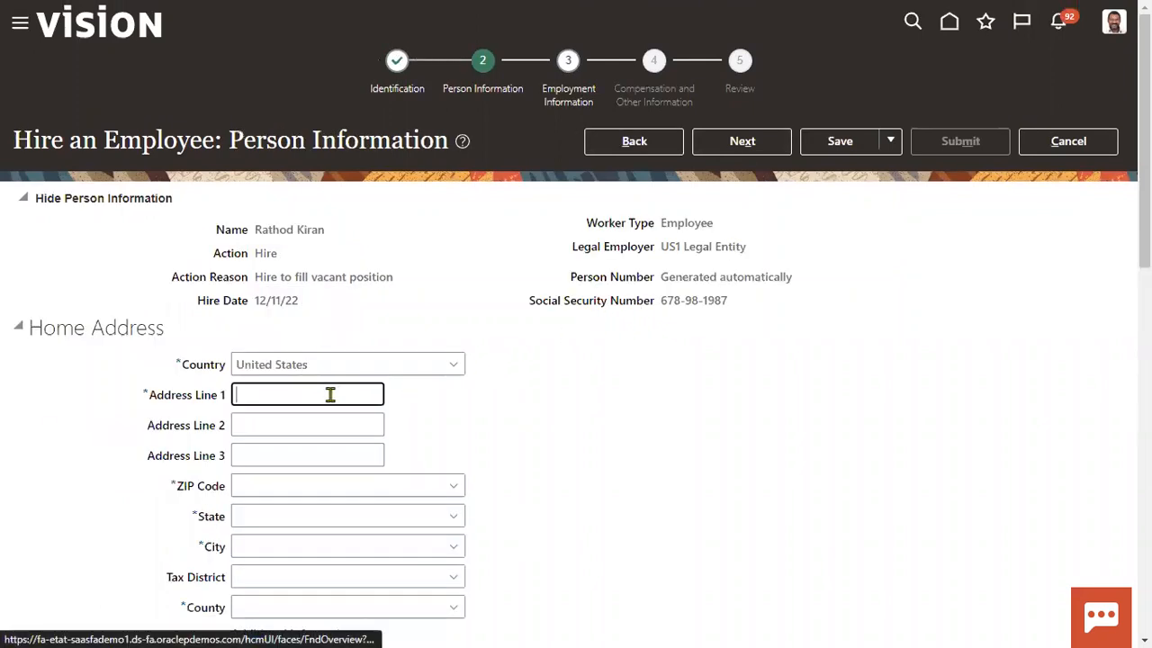
{"action": "left_click", "coordinate": [297, 452]}
{"action": "left_click", "coordinate": [290, 485]}
{"action": "type", "text": "12200"}
{"action": "left_click", "coordinate": [759, 400]}
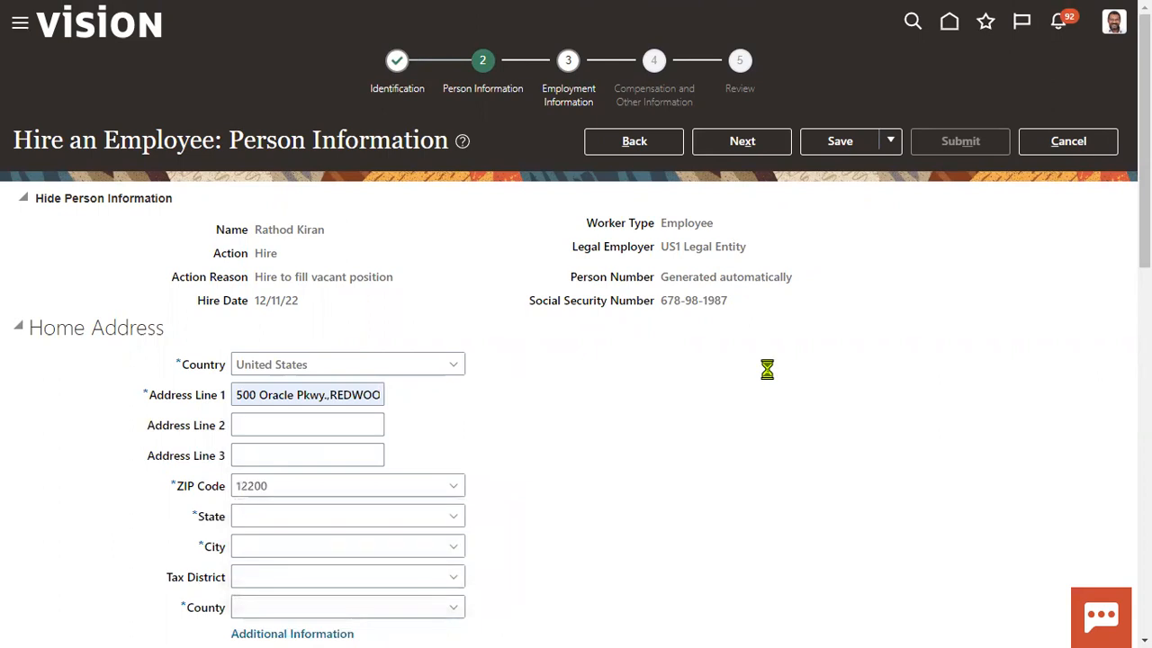
{"action": "left_click", "coordinate": [743, 141]}
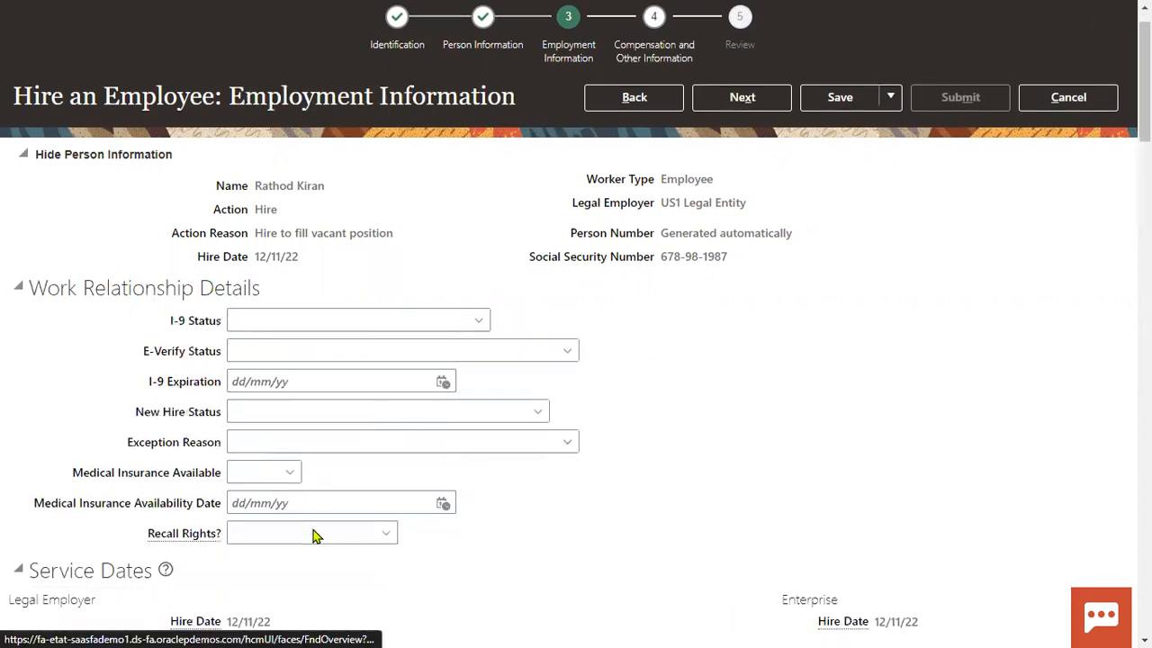
- Check the assignment status list, keeping Active - Payroll Eligible, and try advancing
{"action": "scroll", "coordinate": [180, 495], "scroll_direction": "down", "scroll_amount": 4}
{"action": "scroll", "coordinate": [378, 416], "scroll_direction": "down", "scroll_amount": 1}
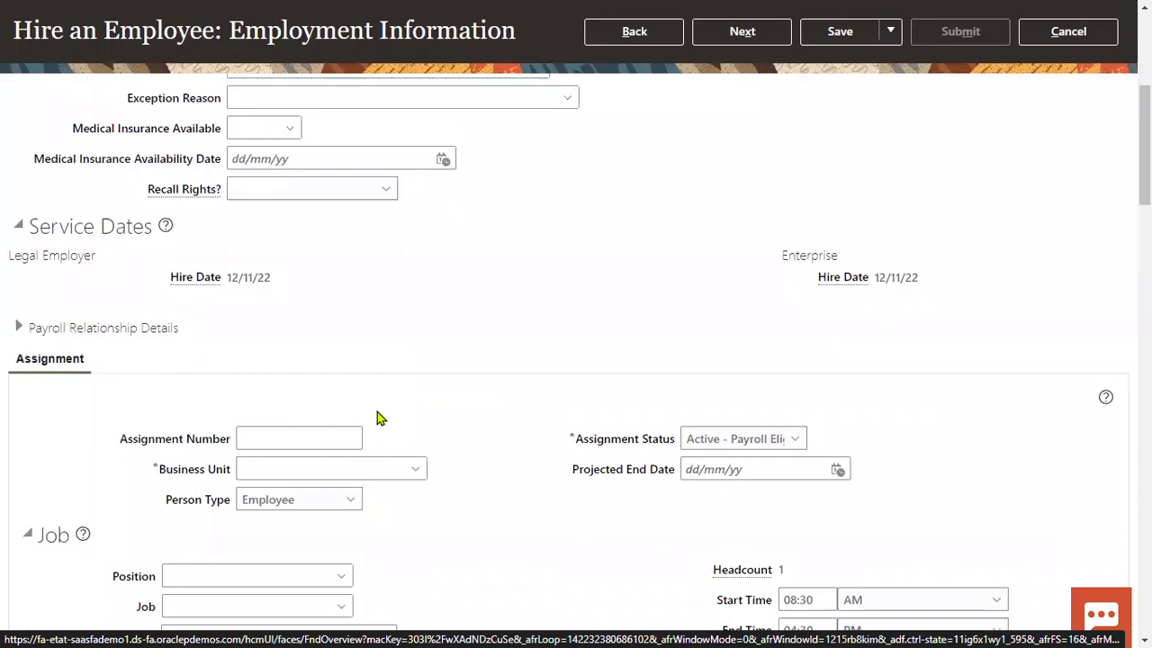
{"action": "left_click", "coordinate": [738, 440]}
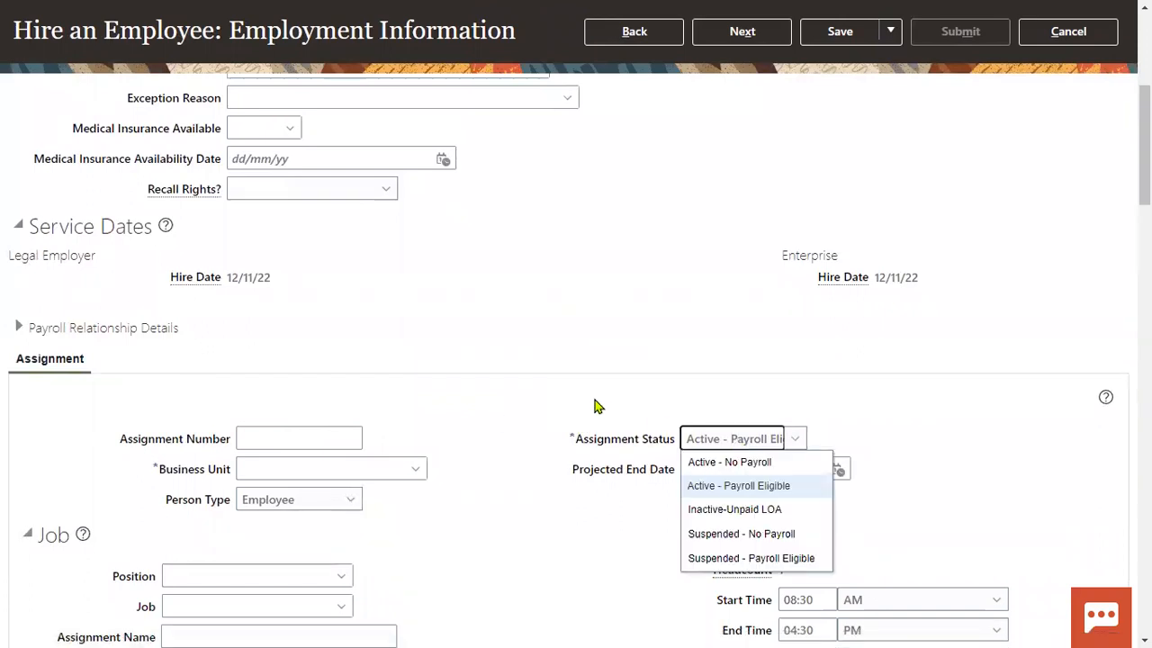
{"action": "scroll", "coordinate": [596, 405], "scroll_direction": "up", "scroll_amount": 4}
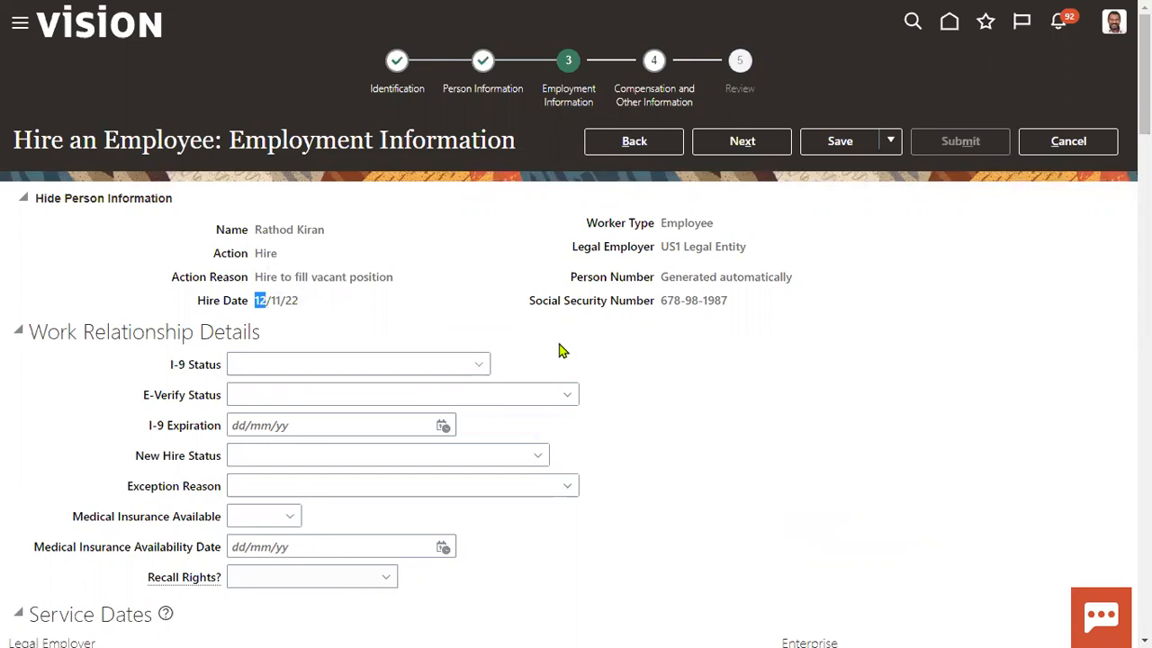
{"action": "left_click", "coordinate": [740, 142]}
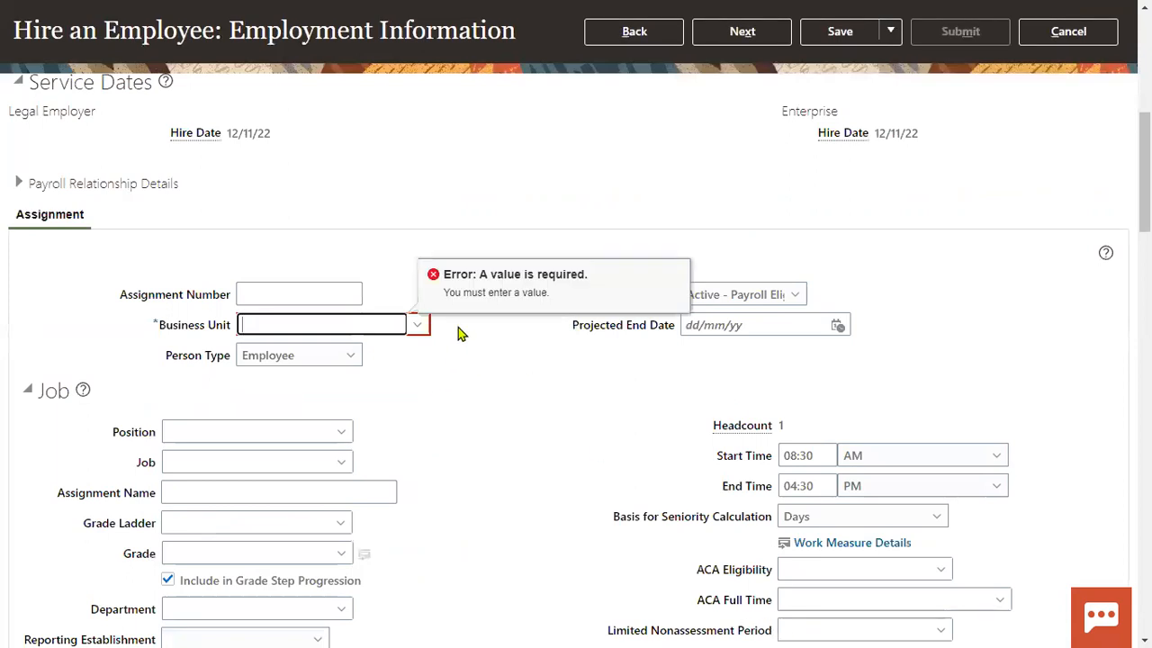
- Set the business unit to US1 Business Unit and return to the previous step
{"action": "scroll", "coordinate": [460, 334], "scroll_direction": "up", "scroll_amount": 5}
{"action": "scroll", "coordinate": [513, 440], "scroll_direction": "down", "scroll_amount": 3}
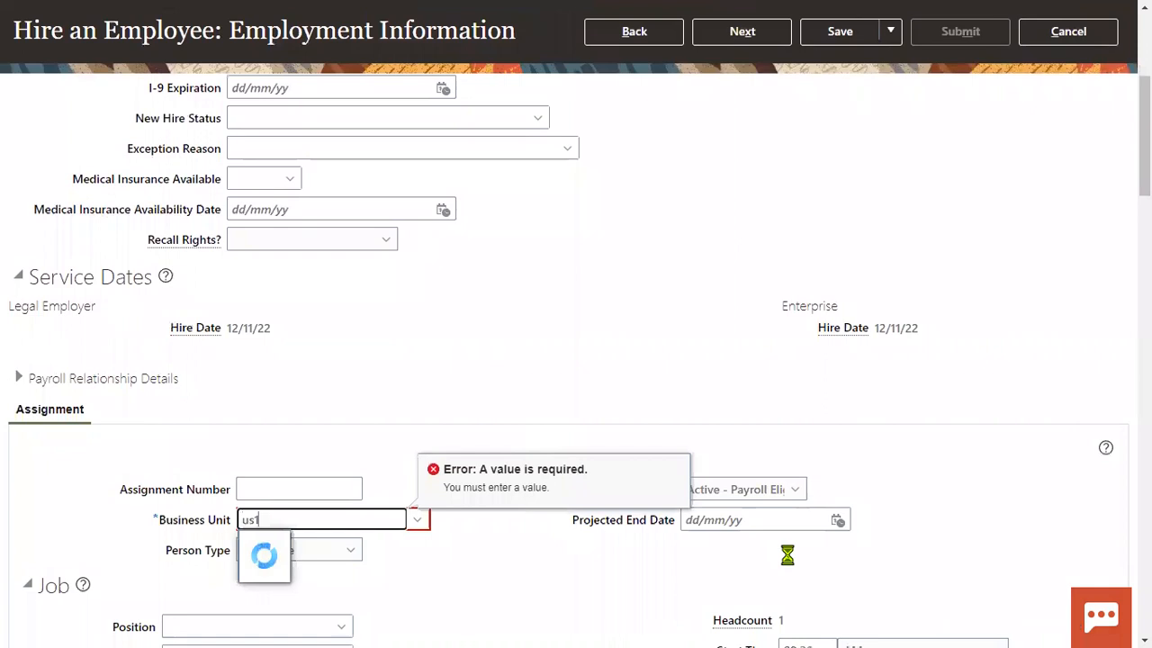
{"action": "left_click", "coordinate": [306, 546]}
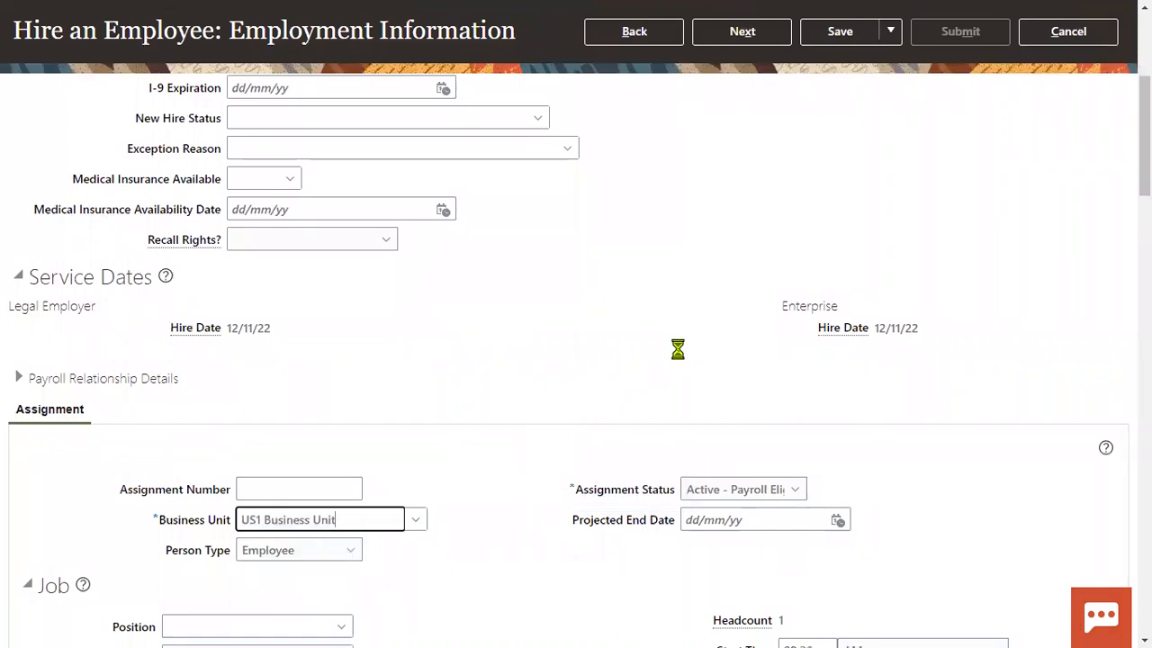
{"action": "scroll", "coordinate": [745, 284], "scroll_direction": "up", "scroll_amount": 5}
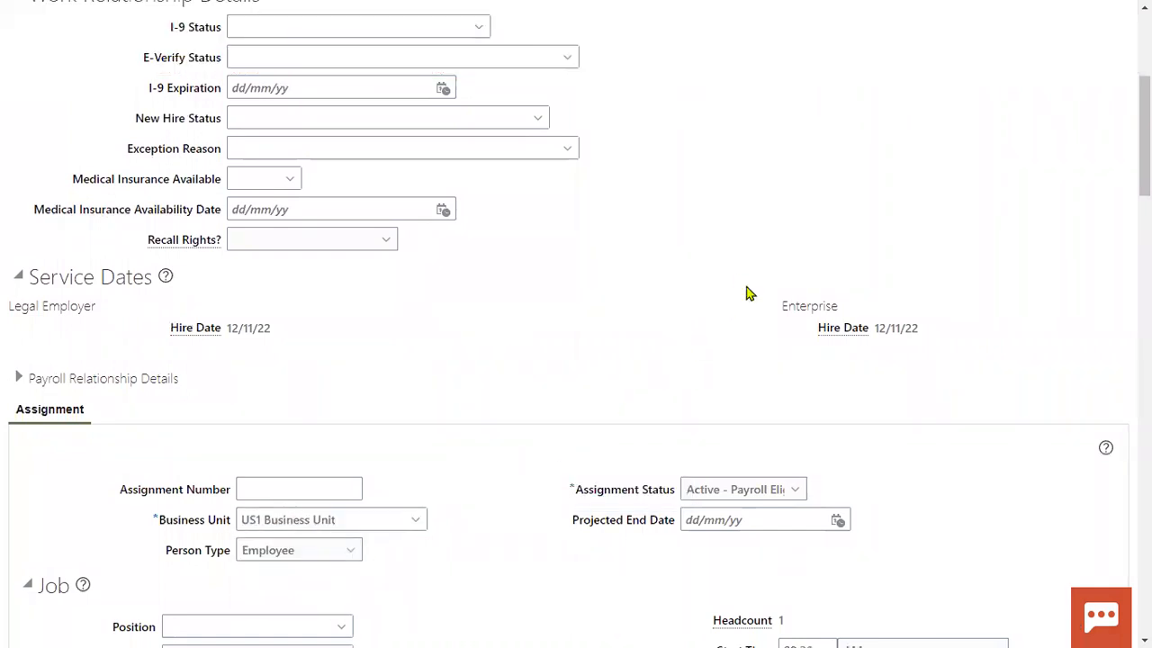
{"action": "left_click", "coordinate": [653, 144]}
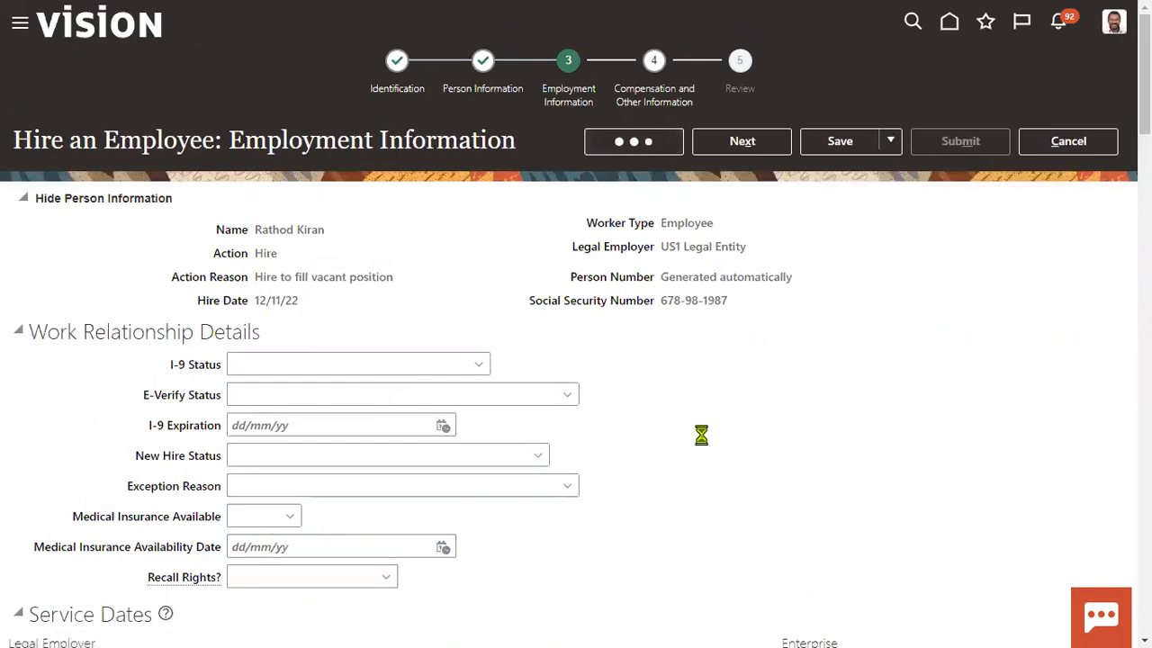
- Change the hire date to 14/11/22 on the Identification step and continue
{"action": "left_click", "coordinate": [640, 151]}
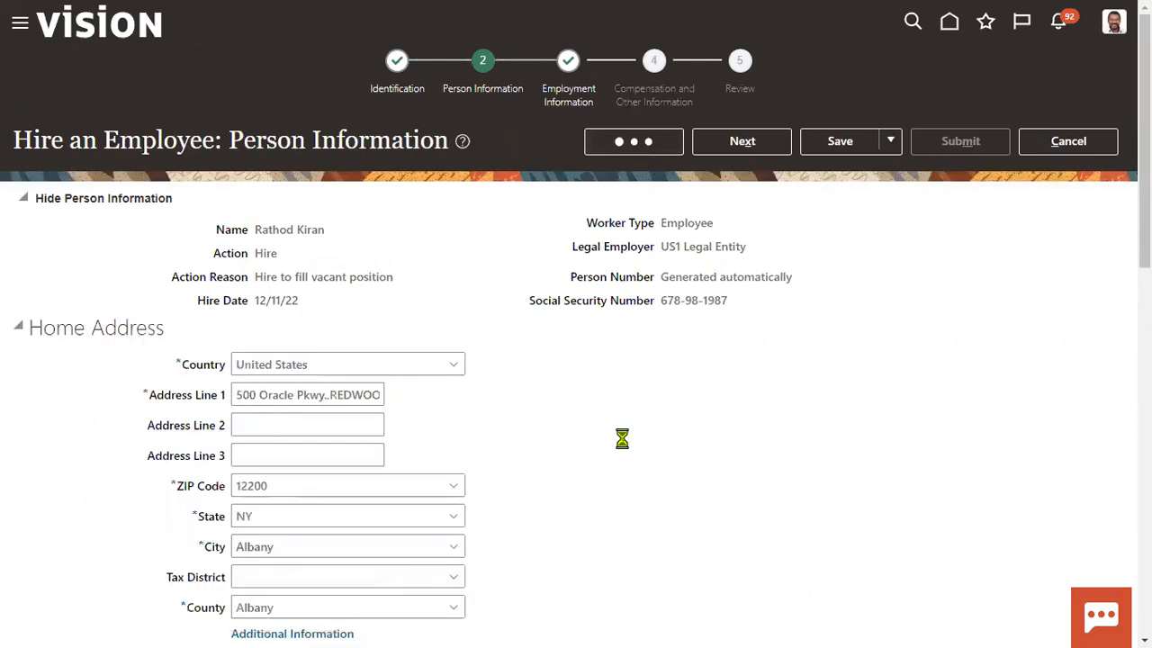
{"action": "left_click", "coordinate": [238, 234]}
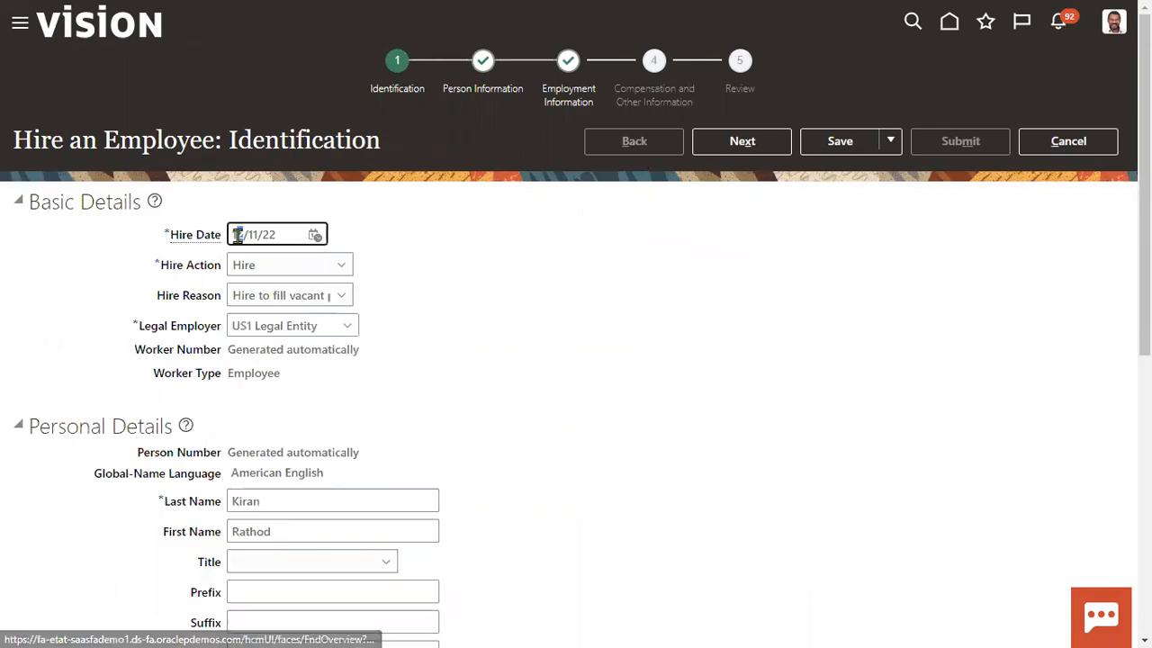
{"action": "left_click", "coordinate": [727, 149]}
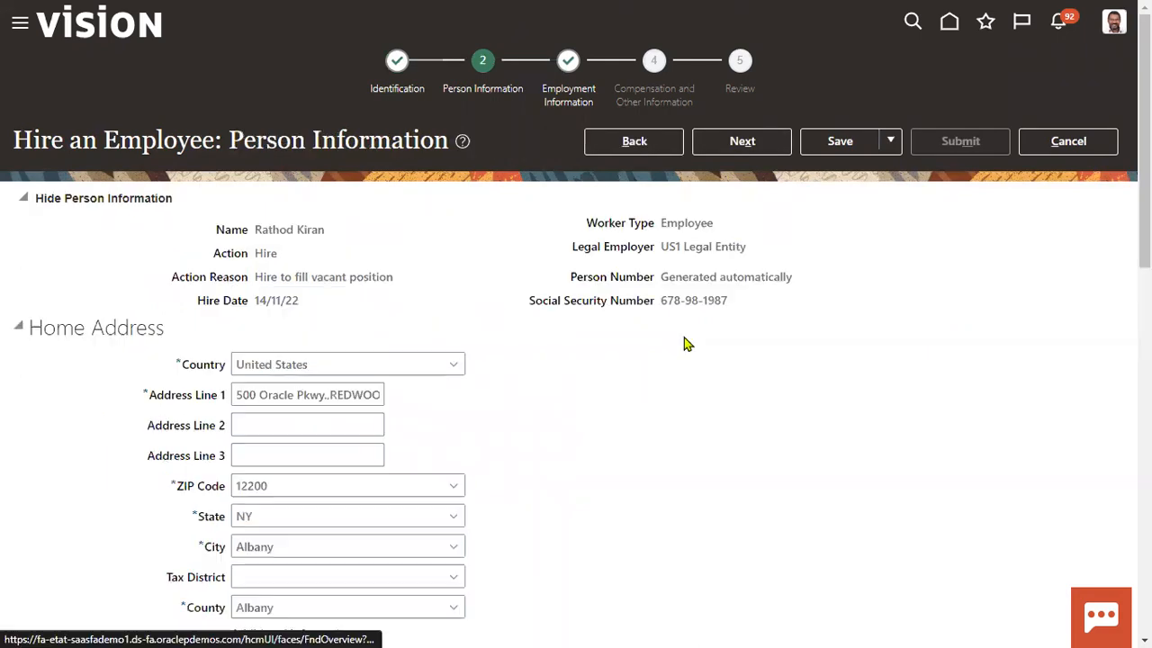
- Dismiss the repeated person start date errors and cancel the hire
{"action": "left_click", "coordinate": [742, 149]}
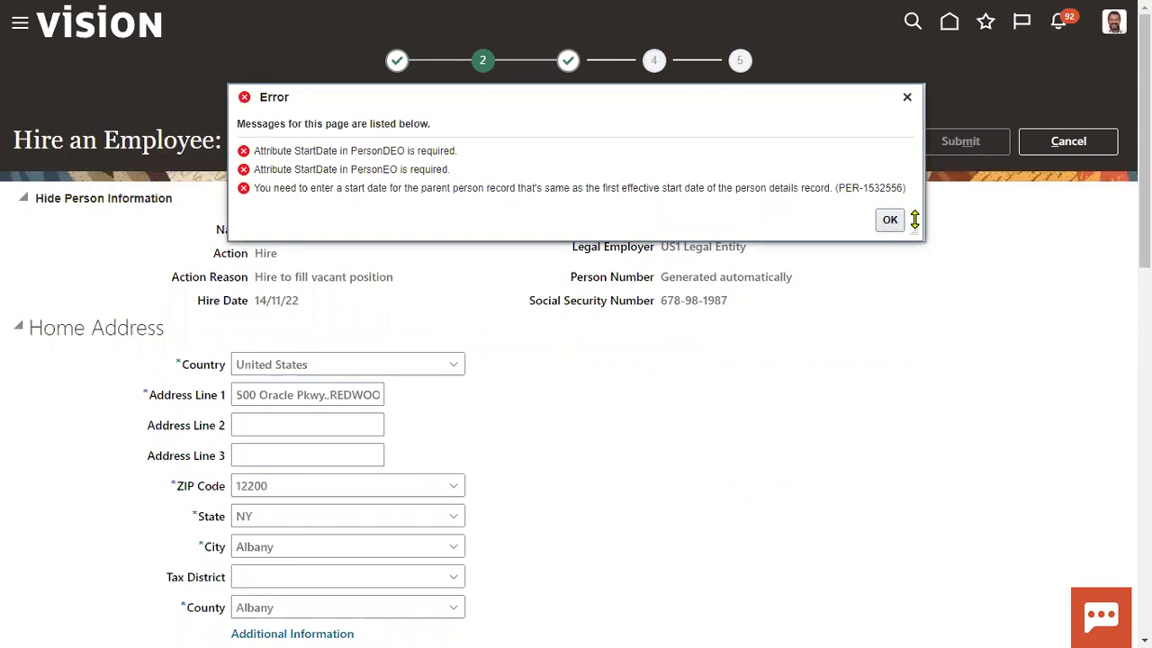
{"action": "left_click", "coordinate": [890, 222]}
{"action": "scroll", "coordinate": [660, 413], "scroll_direction": "down", "scroll_amount": 5}
{"action": "scroll", "coordinate": [657, 378], "scroll_direction": "up", "scroll_amount": 5}
{"action": "scroll", "coordinate": [655, 338], "scroll_direction": "up", "scroll_amount": 1}
{"action": "left_click", "coordinate": [636, 144]}
{"action": "left_click", "coordinate": [889, 220]}
{"action": "left_click", "coordinate": [1077, 141]}
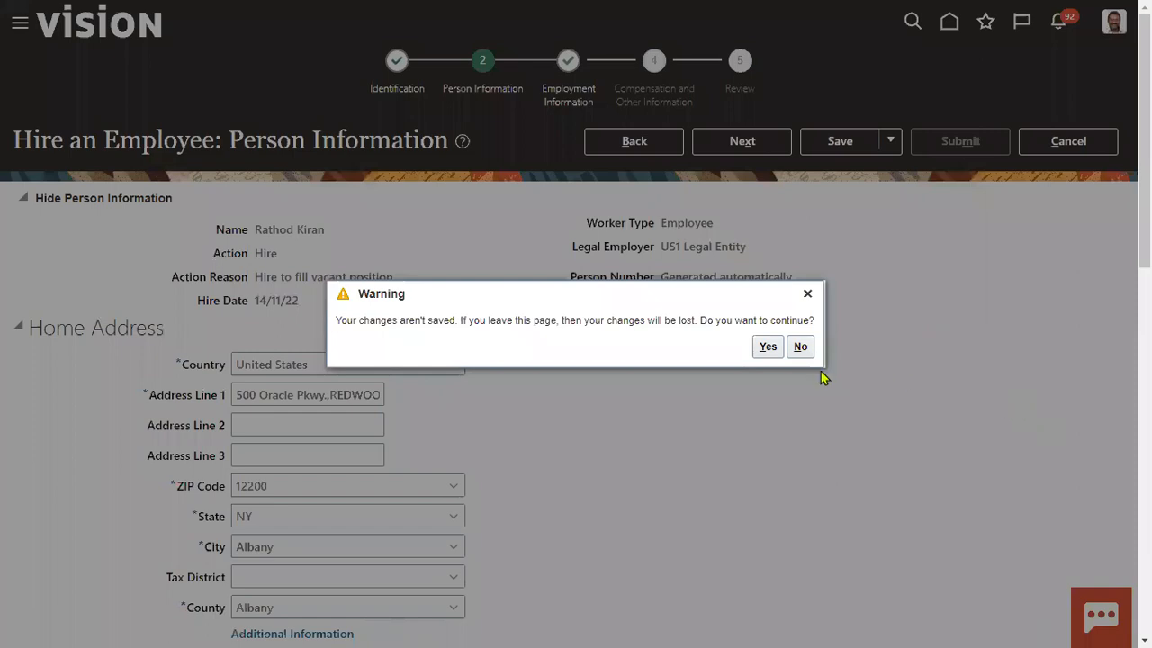
- Discard the old hire and start a new one dated 13/11/22 with reason Hire to fill vacant position
{"action": "left_click", "coordinate": [767, 347]}
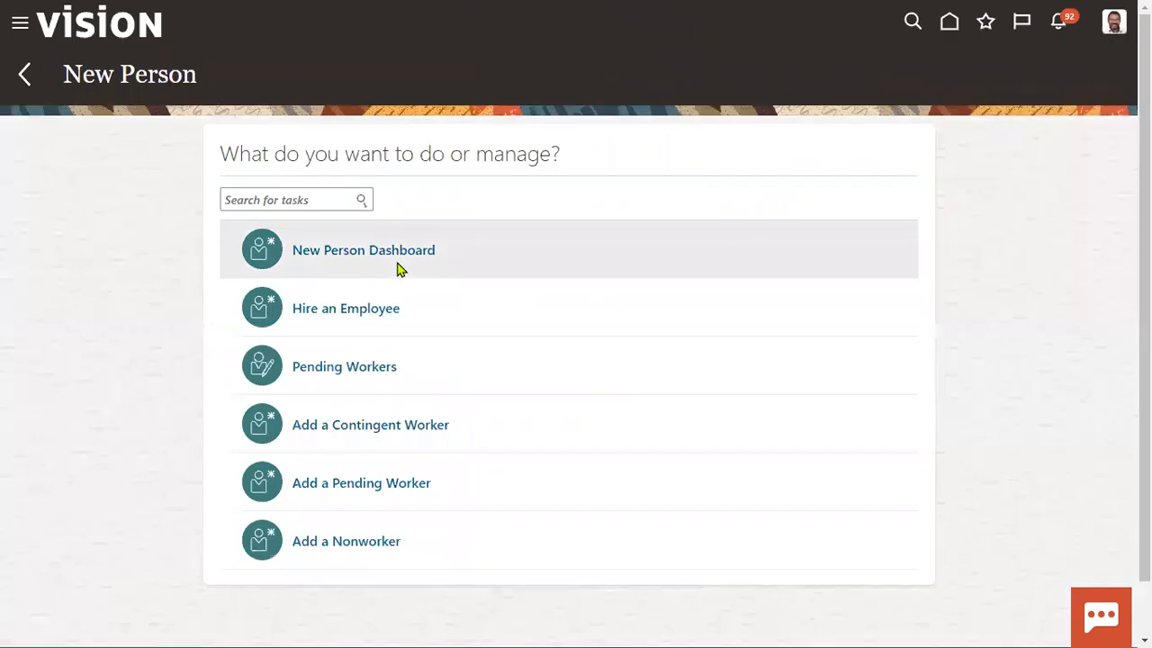
{"action": "left_click", "coordinate": [327, 322]}
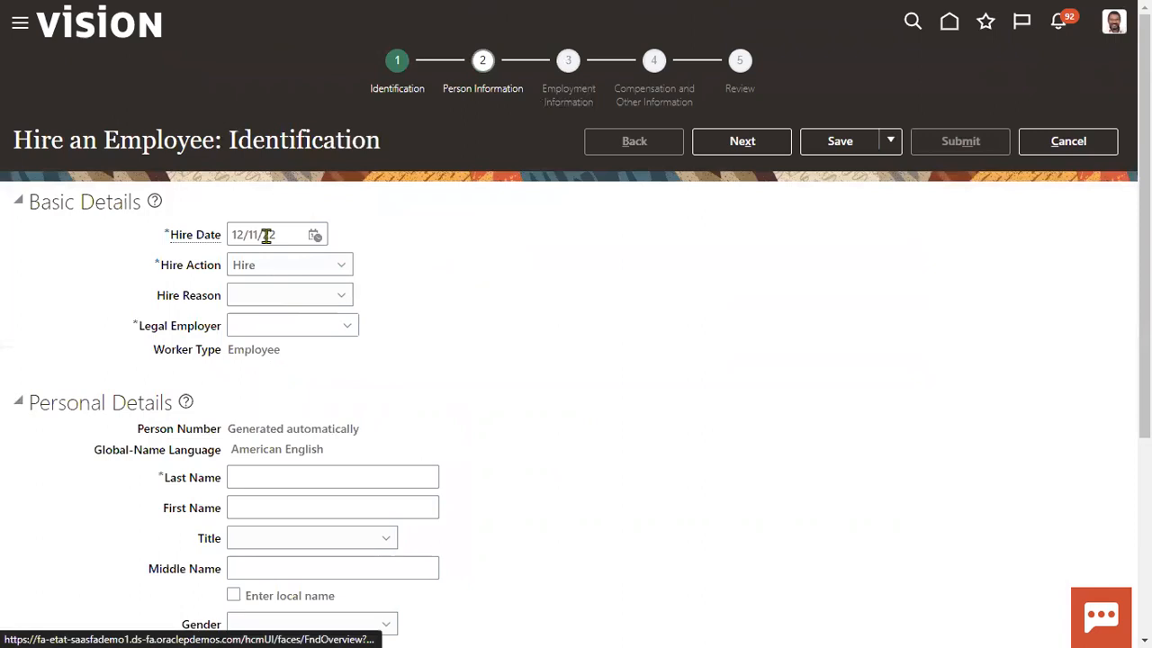
{"action": "left_click", "coordinate": [316, 234]}
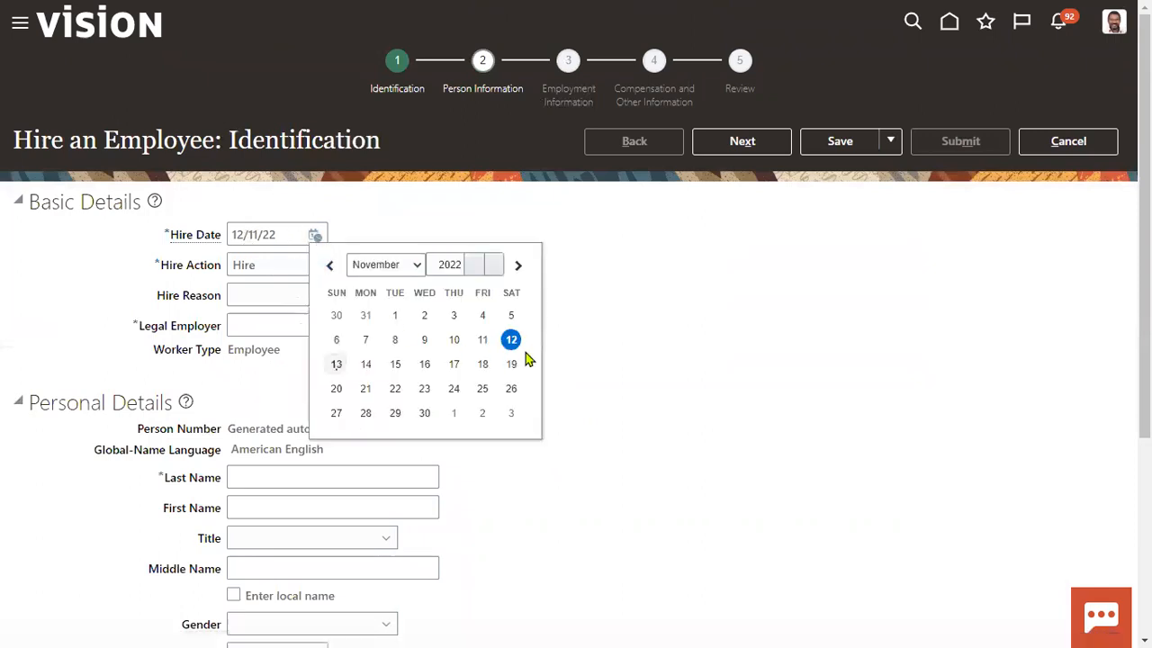
{"action": "left_click", "coordinate": [334, 363]}
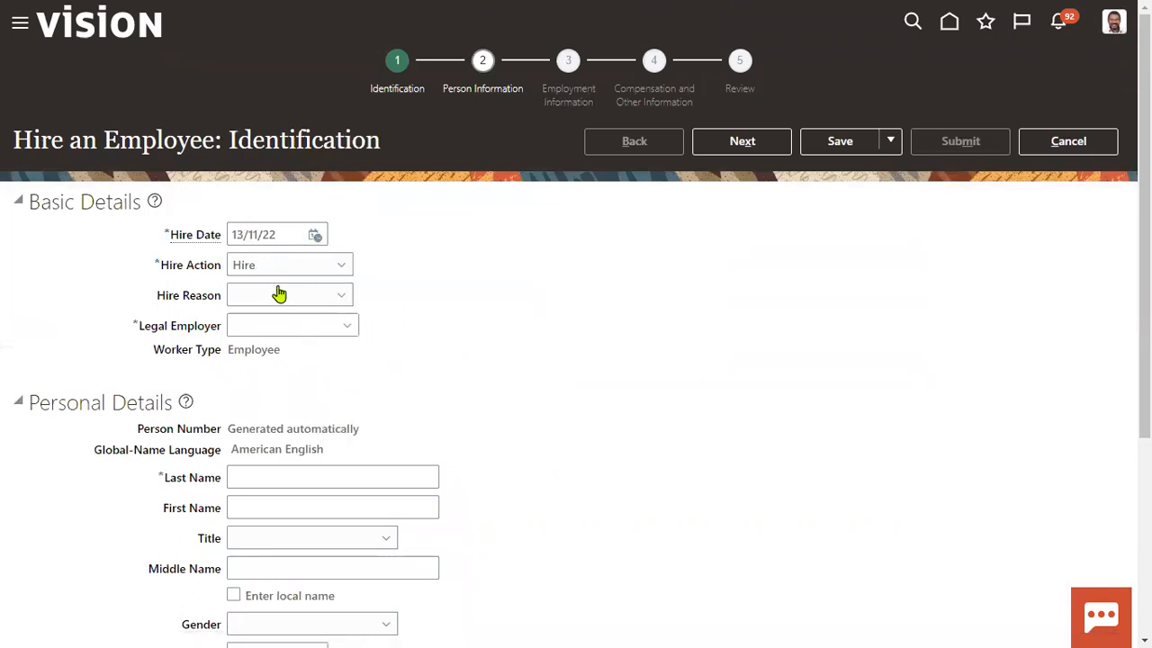
{"action": "left_click", "coordinate": [279, 303]}
{"action": "left_click", "coordinate": [272, 337]}
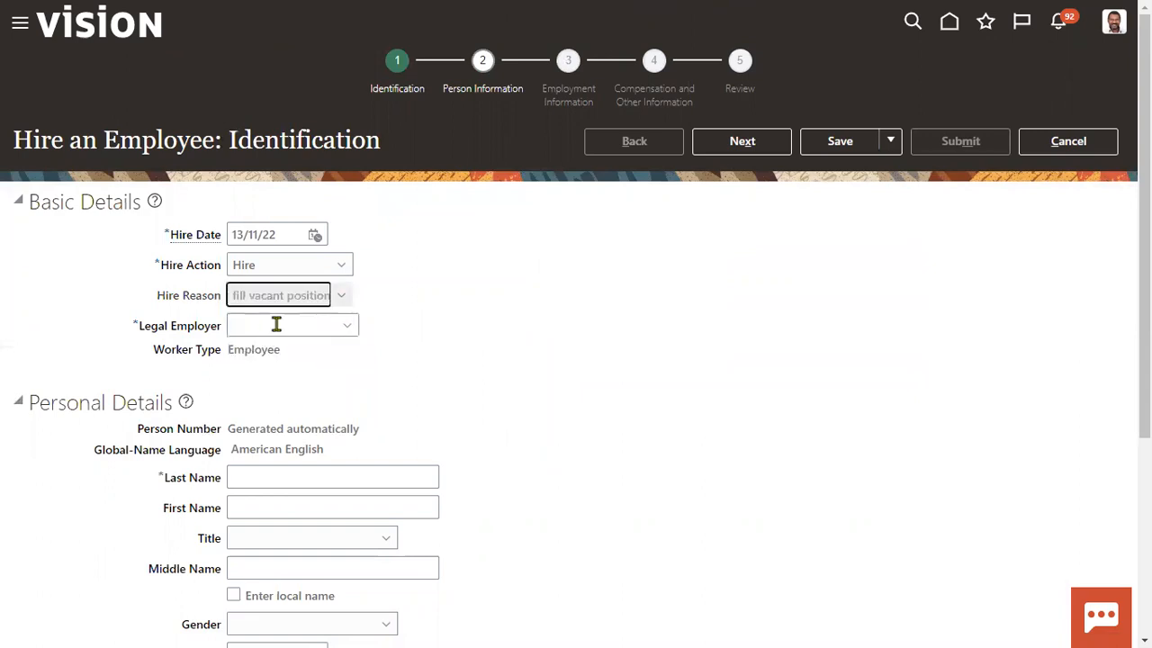
- Choose US1 Legal Entity as legal employer and enter the new hire's last and first names
{"action": "left_click", "coordinate": [277, 323]}
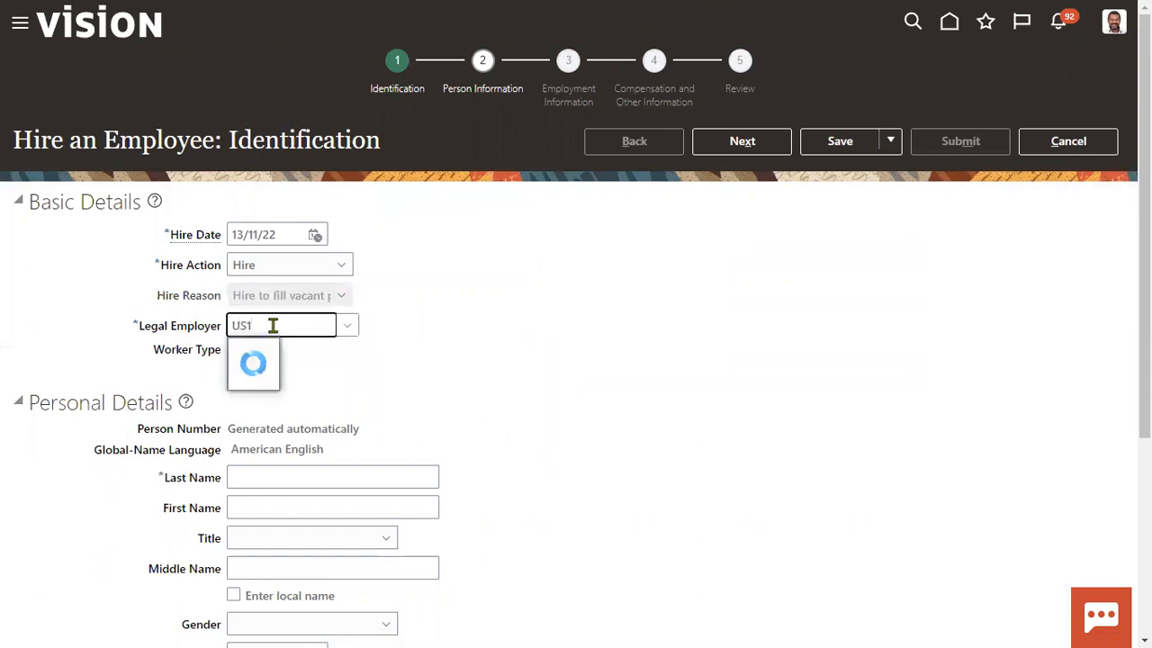
{"action": "left_click", "coordinate": [280, 354]}
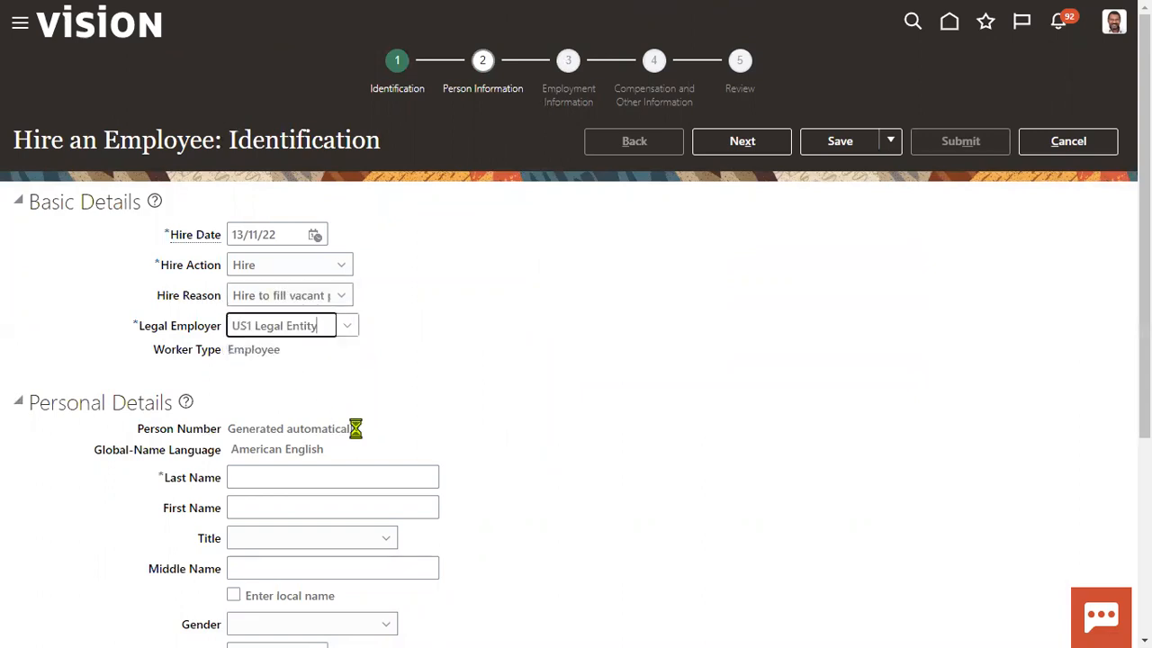
{"action": "scroll", "coordinate": [296, 272], "scroll_direction": "down", "scroll_amount": 3}
{"action": "left_click", "coordinate": [269, 208]}
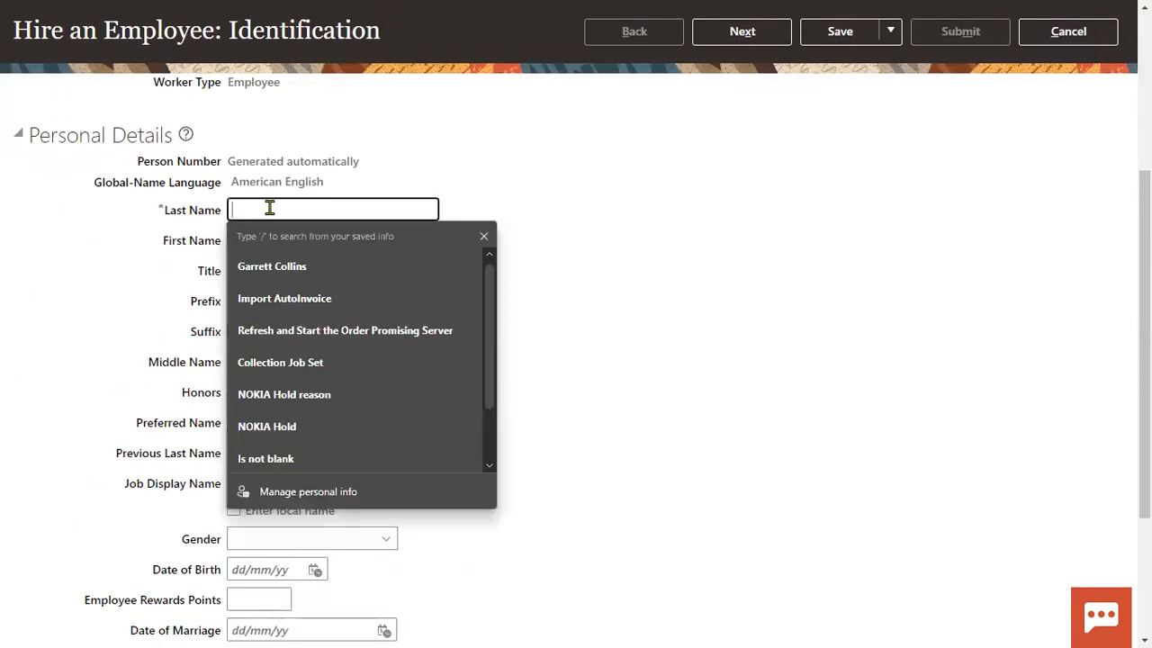
{"action": "key", "text": "Tab"}
{"action": "key", "text": "Tab"}
{"action": "key", "text": "Tab"}
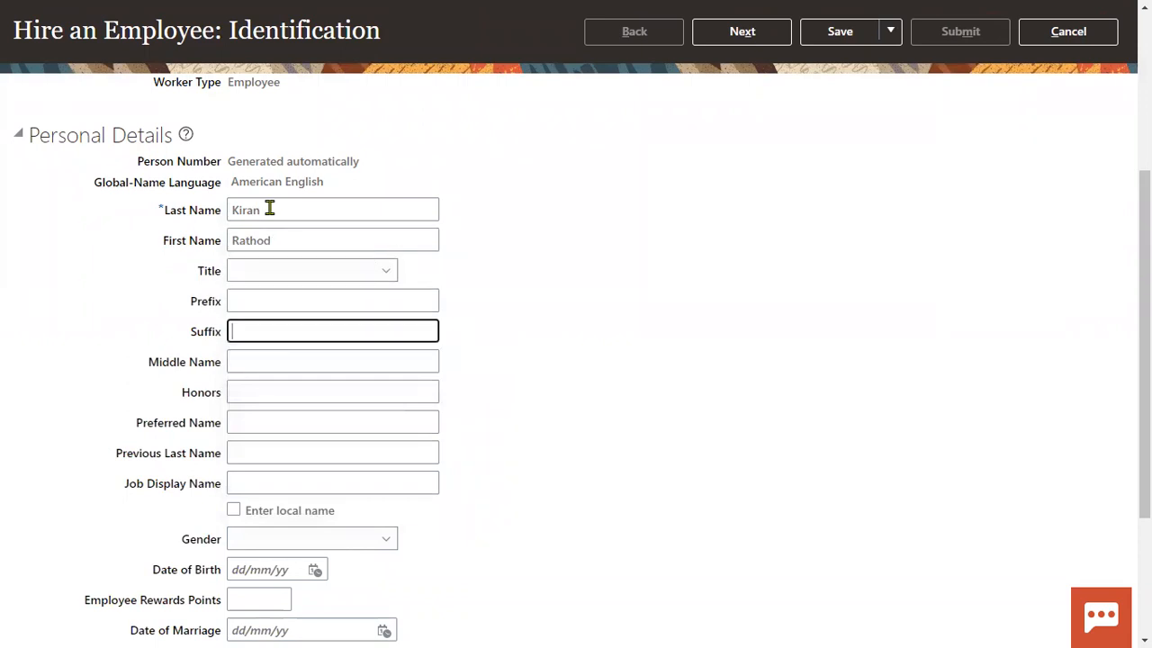
- Set the gender to Male and the date of birth to 01/01/99
{"action": "left_click", "coordinate": [286, 540]}
{"action": "left_click", "coordinate": [275, 486]}
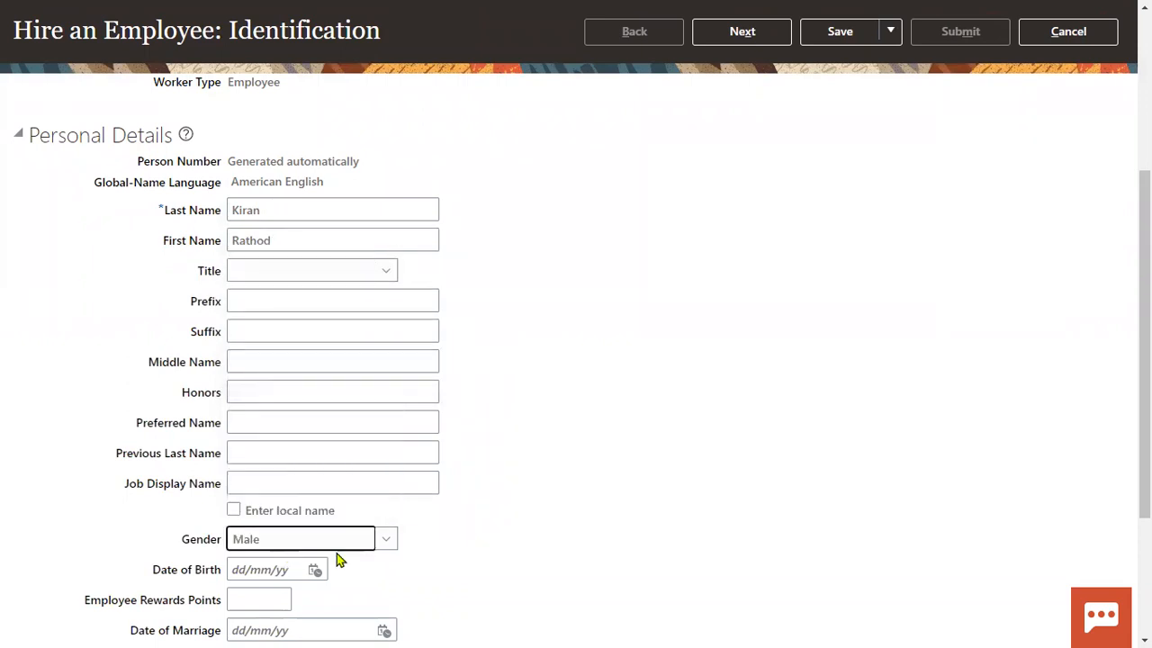
{"action": "scroll", "coordinate": [264, 416], "scroll_direction": "down", "scroll_amount": 3}
{"action": "left_click", "coordinate": [282, 359]}
{"action": "type", "text": "01/01/99"}
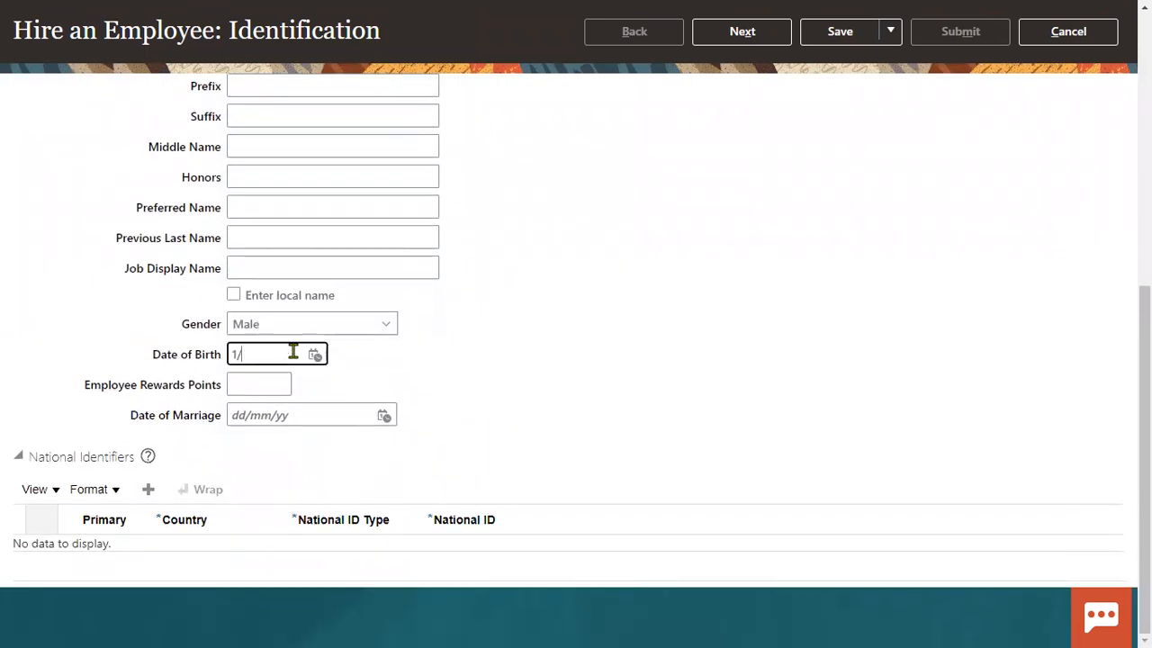
{"action": "key", "text": "Tab"}
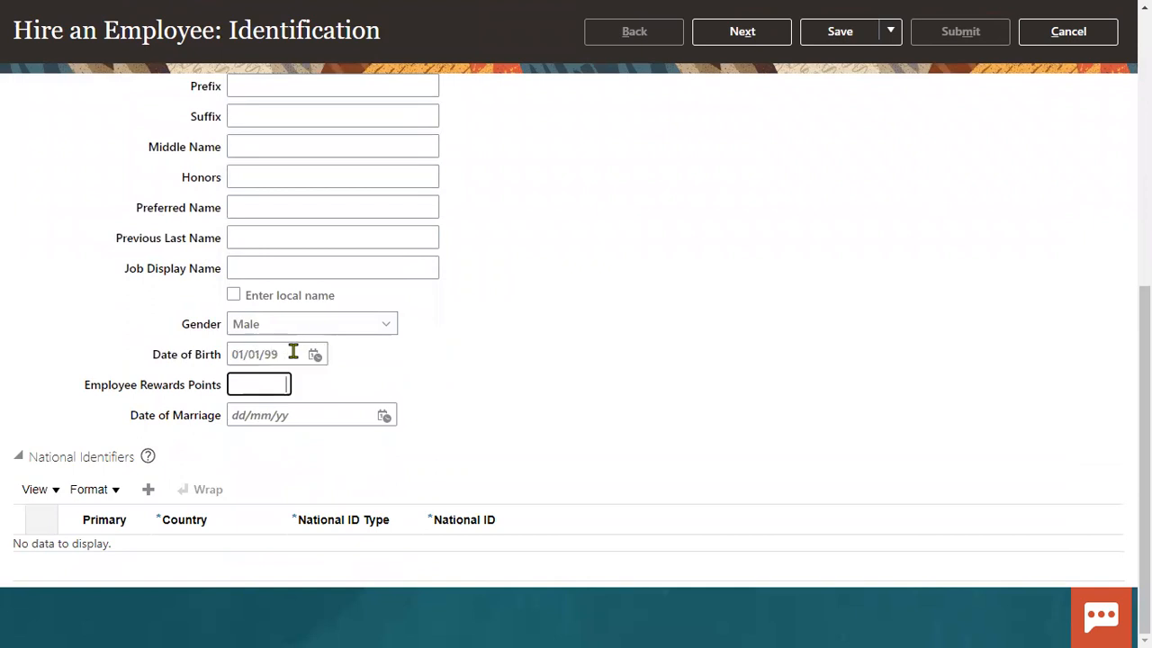
- Add a Social Security Number identifier with the employee's SSN and try to continue
{"action": "left_click", "coordinate": [148, 488]}
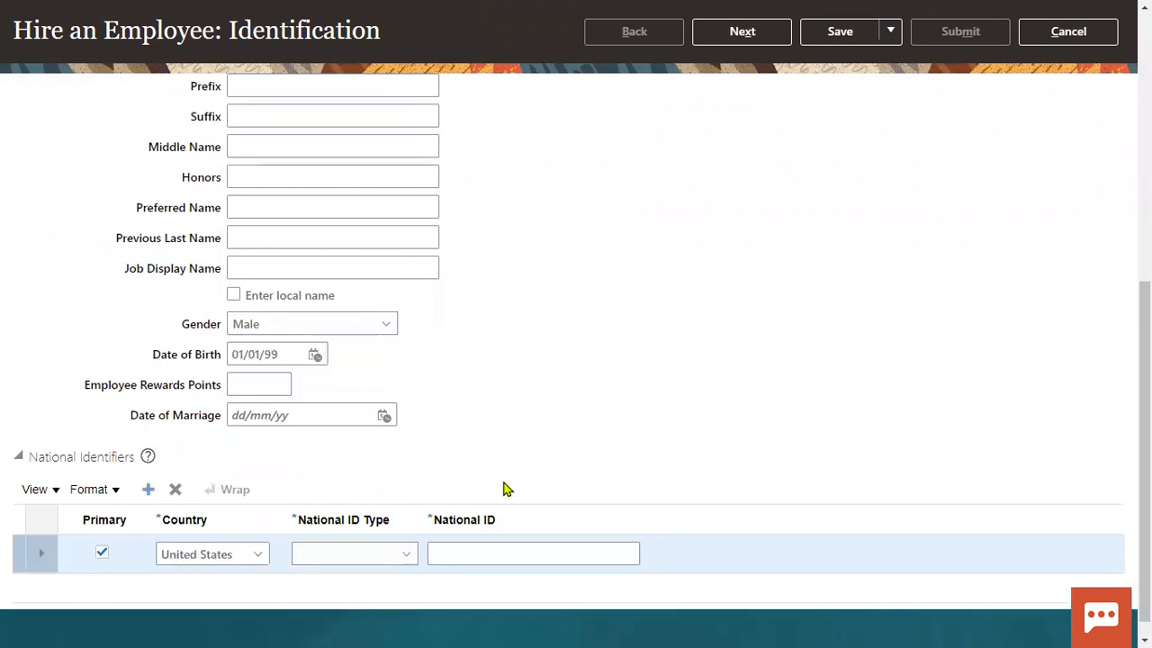
{"action": "left_click", "coordinate": [395, 551]}
{"action": "left_click", "coordinate": [342, 496]}
{"action": "left_click", "coordinate": [615, 554]}
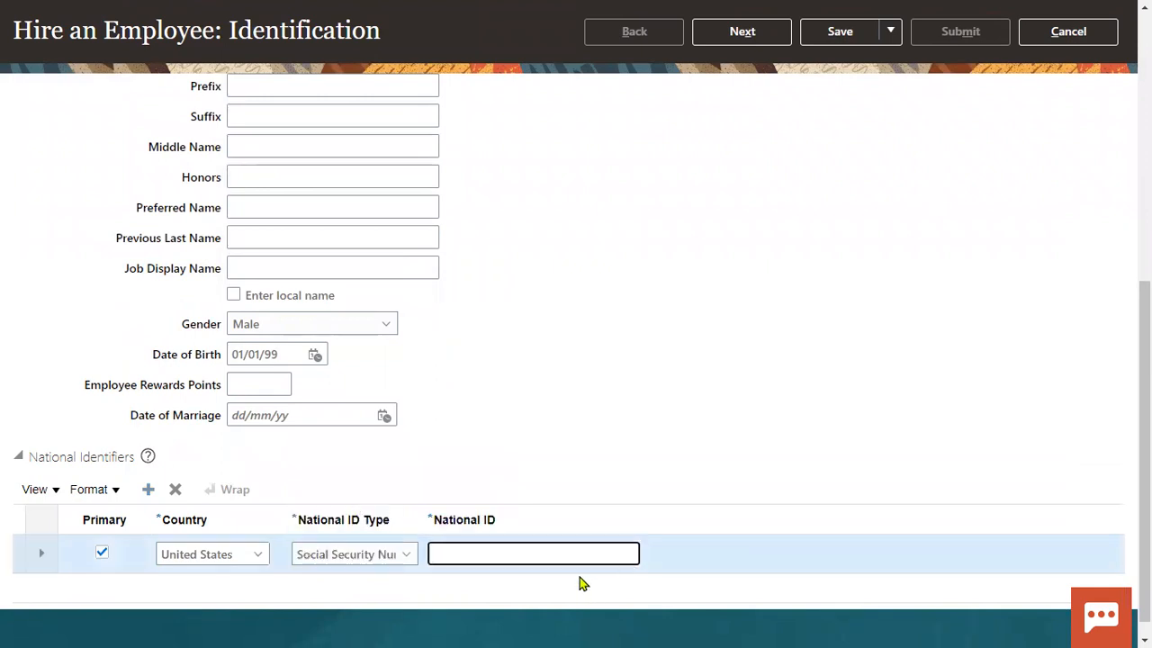
{"action": "scroll", "coordinate": [1020, 312], "scroll_direction": "up", "scroll_amount": 10}
{"action": "left_click", "coordinate": [747, 144]}
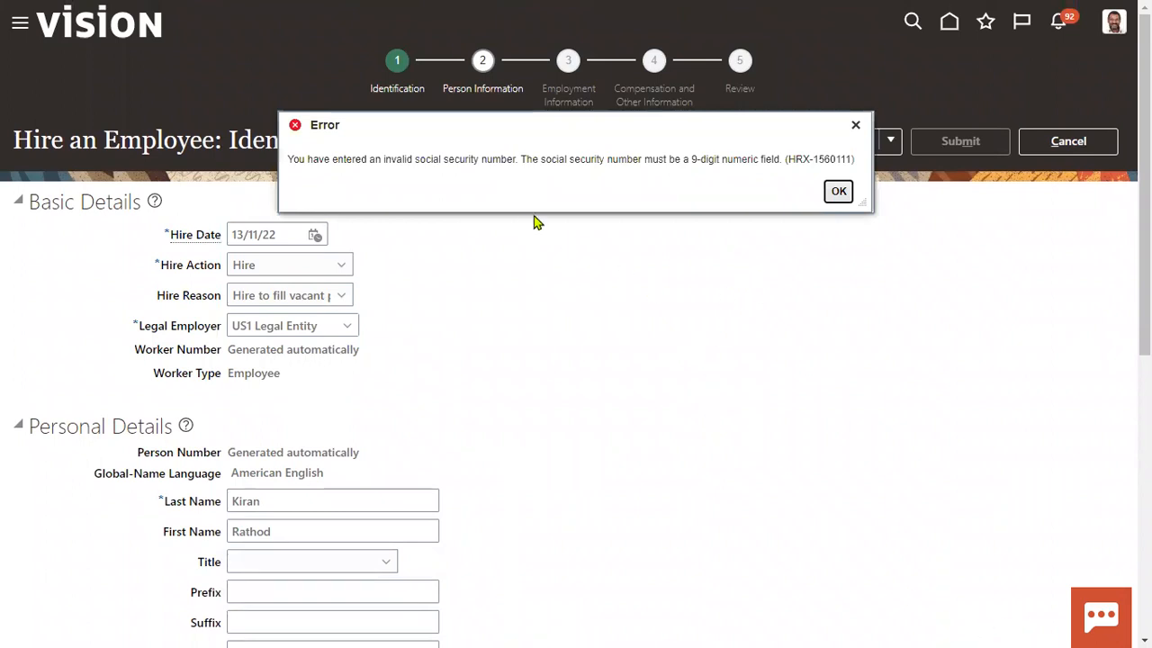
- Fix the invalid SSN by removing the extra digit, then reach Person Information and begin the home address
{"action": "left_click", "coordinate": [838, 193]}
{"action": "scroll", "coordinate": [612, 404], "scroll_direction": "down", "scroll_amount": 6}
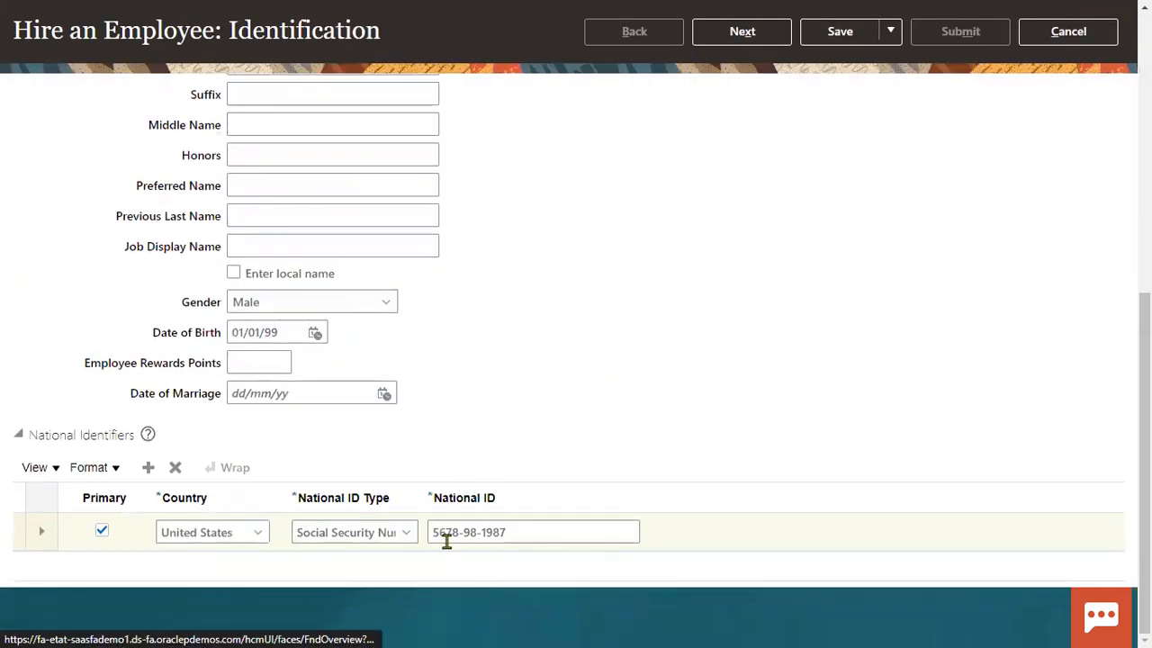
{"action": "left_click", "coordinate": [445, 532]}
{"action": "key", "text": "BackSpace"}
{"action": "scroll", "coordinate": [773, 316], "scroll_direction": "up", "scroll_amount": 6}
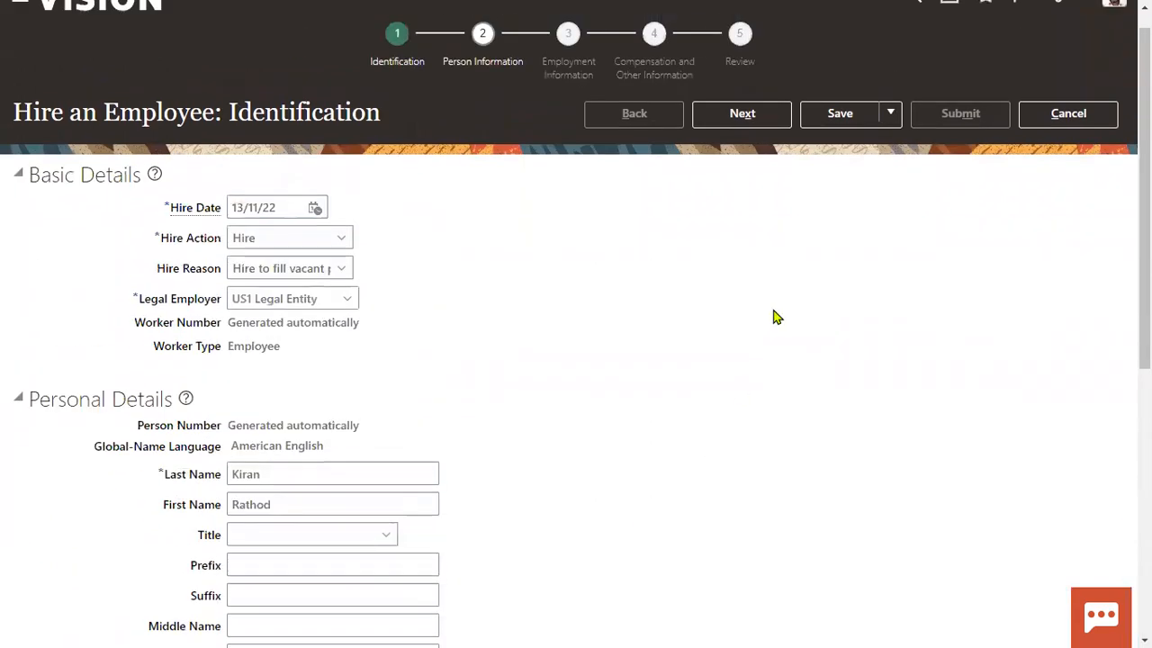
{"action": "left_click", "coordinate": [755, 153]}
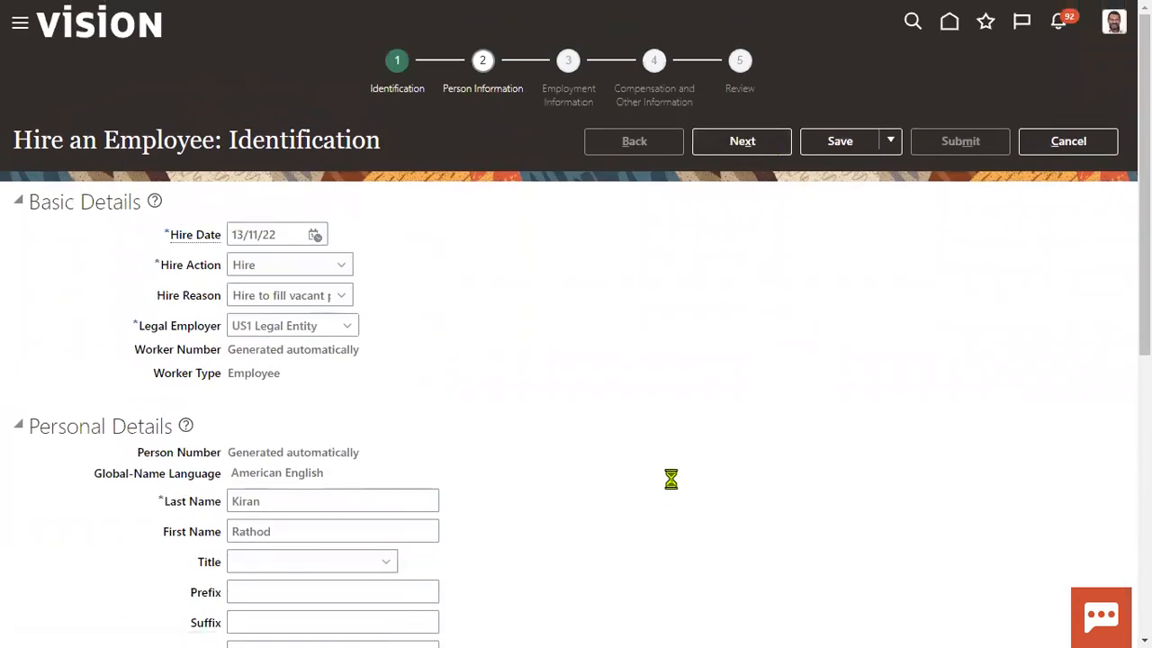
{"action": "scroll", "coordinate": [540, 471], "scroll_direction": "down", "scroll_amount": 3}
{"action": "left_click", "coordinate": [347, 203]}
- Accept the saved first address line, enter the ZIP code, and advance to Employment Information
{"action": "left_click", "coordinate": [351, 256]}
{"action": "left_click", "coordinate": [290, 293]}
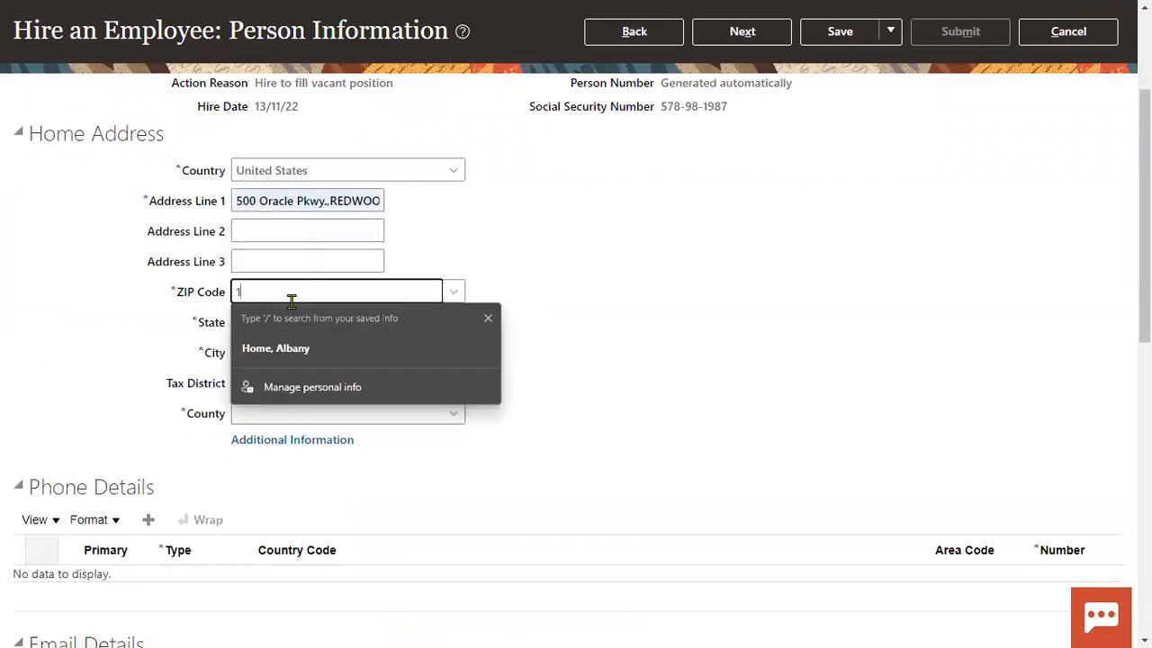
{"action": "type", "text": "12200"}
{"action": "scroll", "coordinate": [720, 302], "scroll_direction": "up", "scroll_amount": 3}
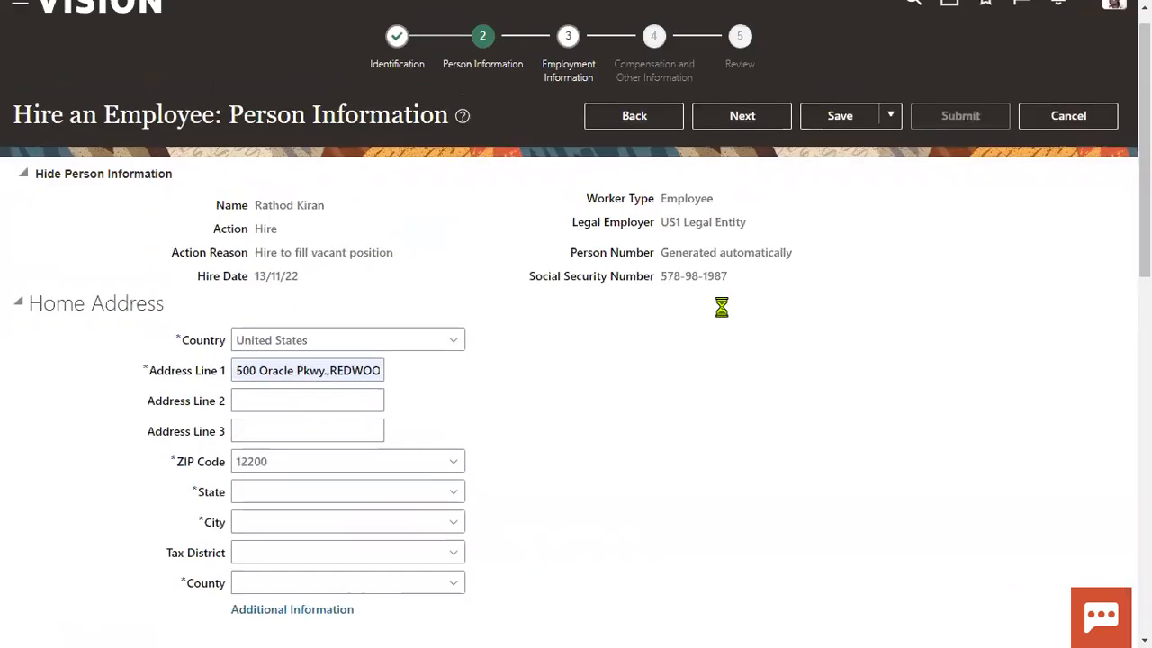
{"action": "left_click", "coordinate": [759, 151]}
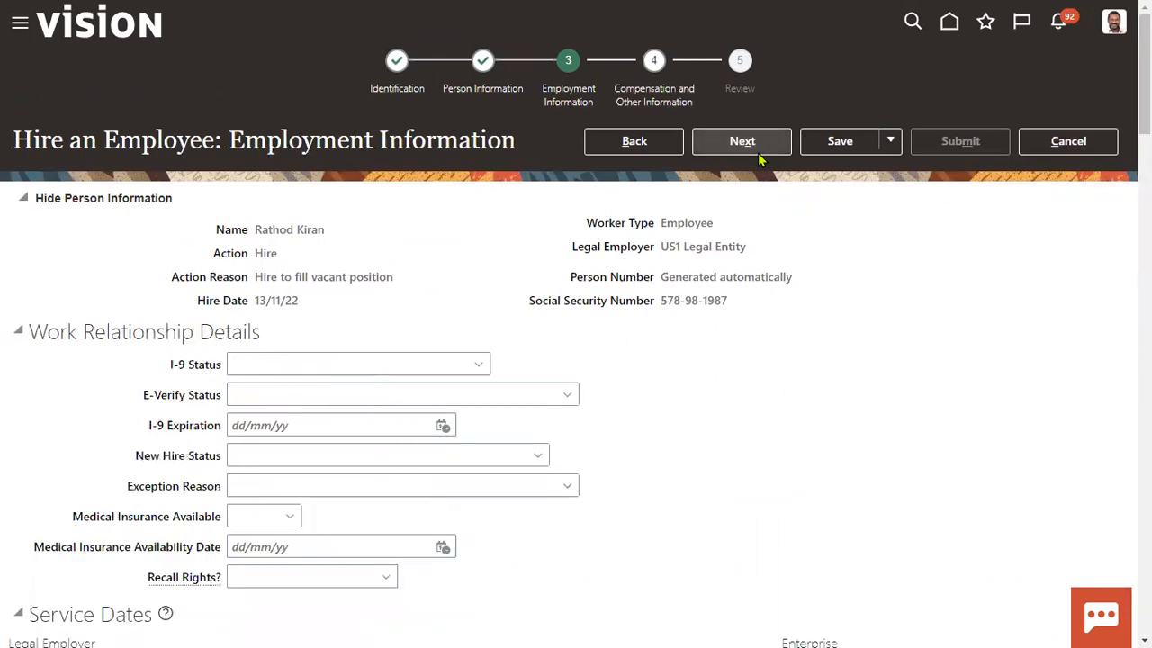
{"action": "scroll", "coordinate": [585, 440], "scroll_direction": "down", "scroll_amount": 5}
- Review the assignment status options, leaving Active - Payroll Eligible unchanged
{"action": "left_click", "coordinate": [779, 340]}
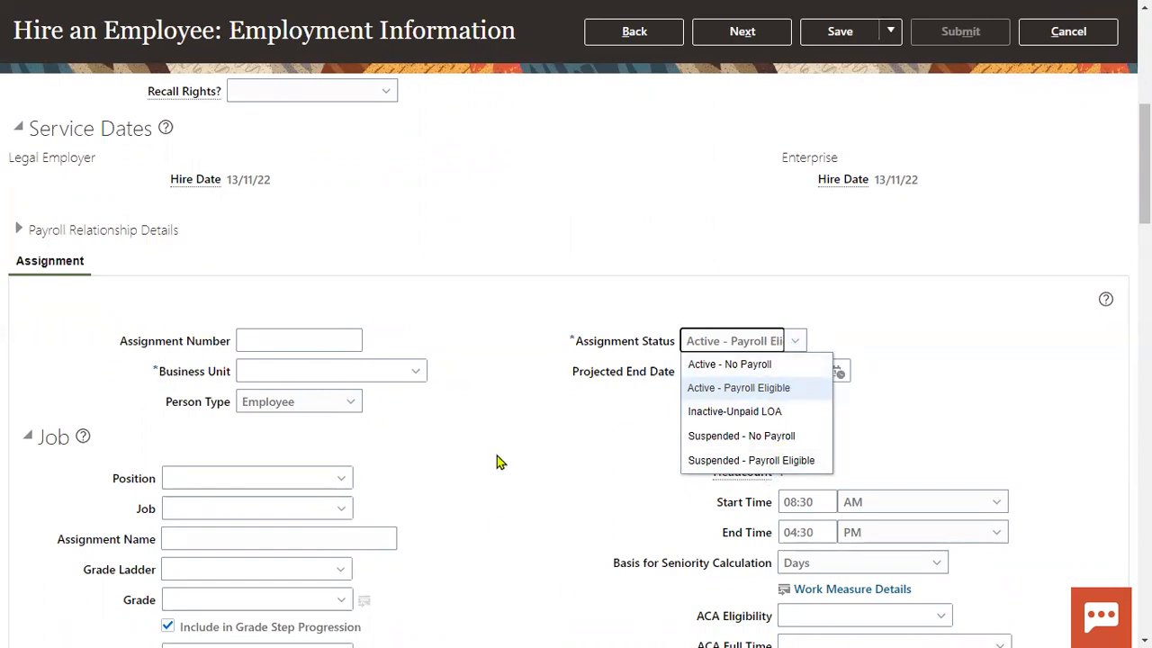
{"action": "scroll", "coordinate": [496, 456], "scroll_direction": "up", "scroll_amount": 5}
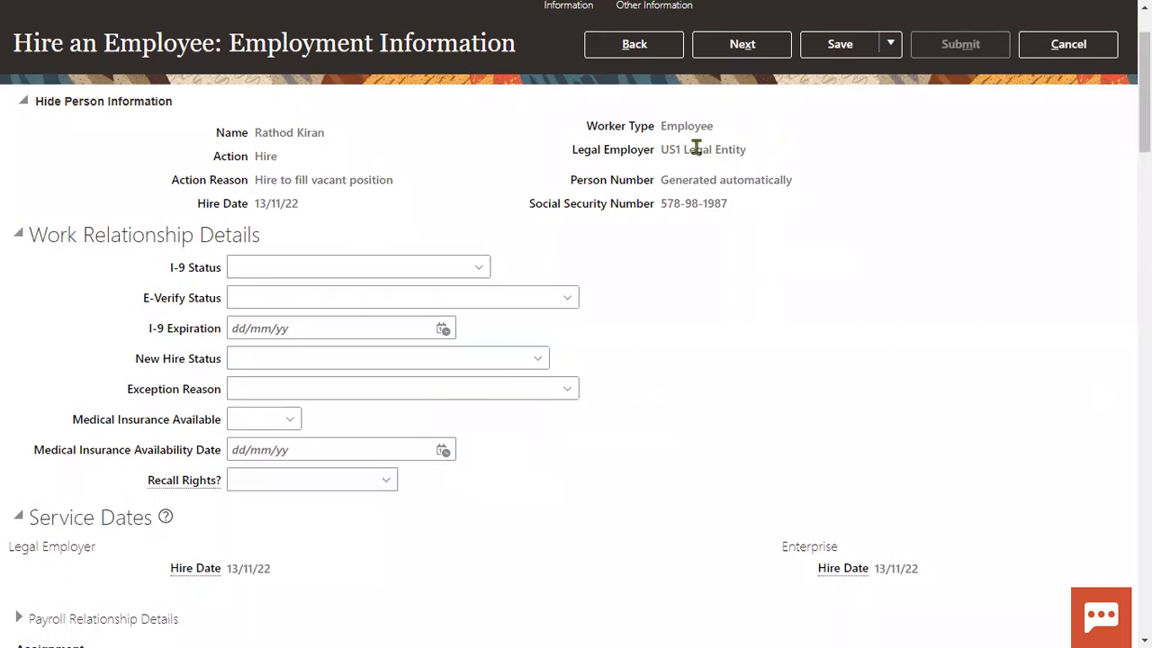
{"action": "left_click_drag", "start_coordinate": [662, 151], "coordinate": [721, 150]}
{"action": "left_click", "coordinate": [655, 483]}
{"action": "scroll", "coordinate": [655, 489], "scroll_direction": "down", "scroll_amount": 6}
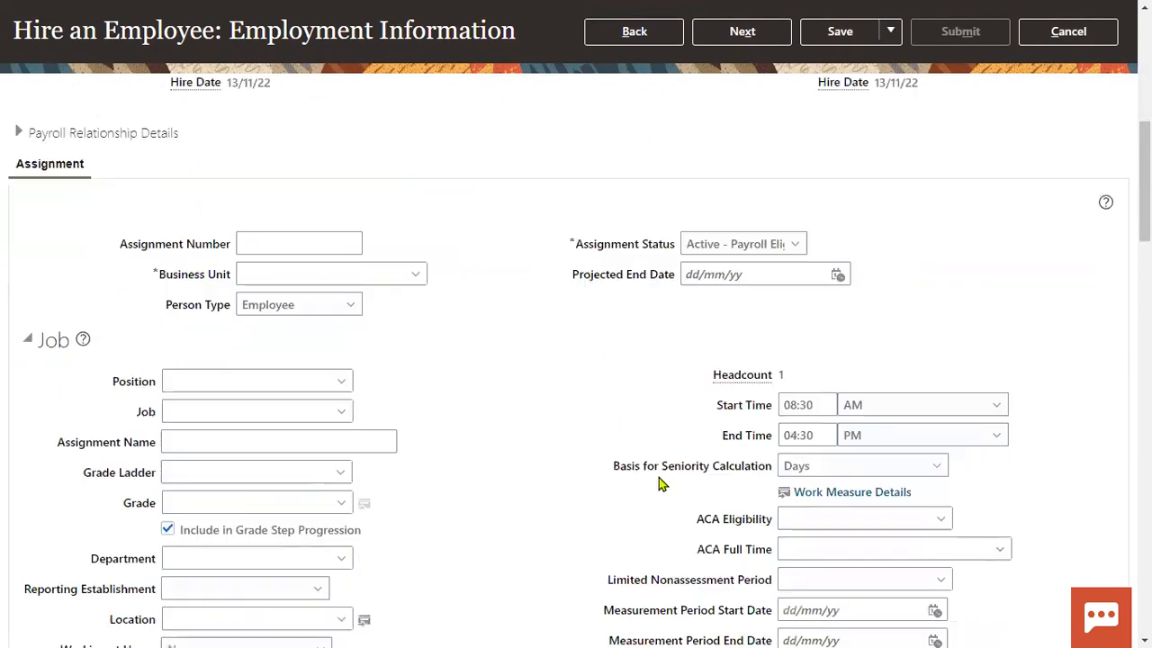
{"action": "left_click", "coordinate": [765, 244]}
{"action": "left_click", "coordinate": [765, 251]}
- Set business unit US1 Business Unit and job Human Resources Administrator JOB004
{"action": "left_click", "coordinate": [336, 275]}
{"action": "type", "text": "us1"}
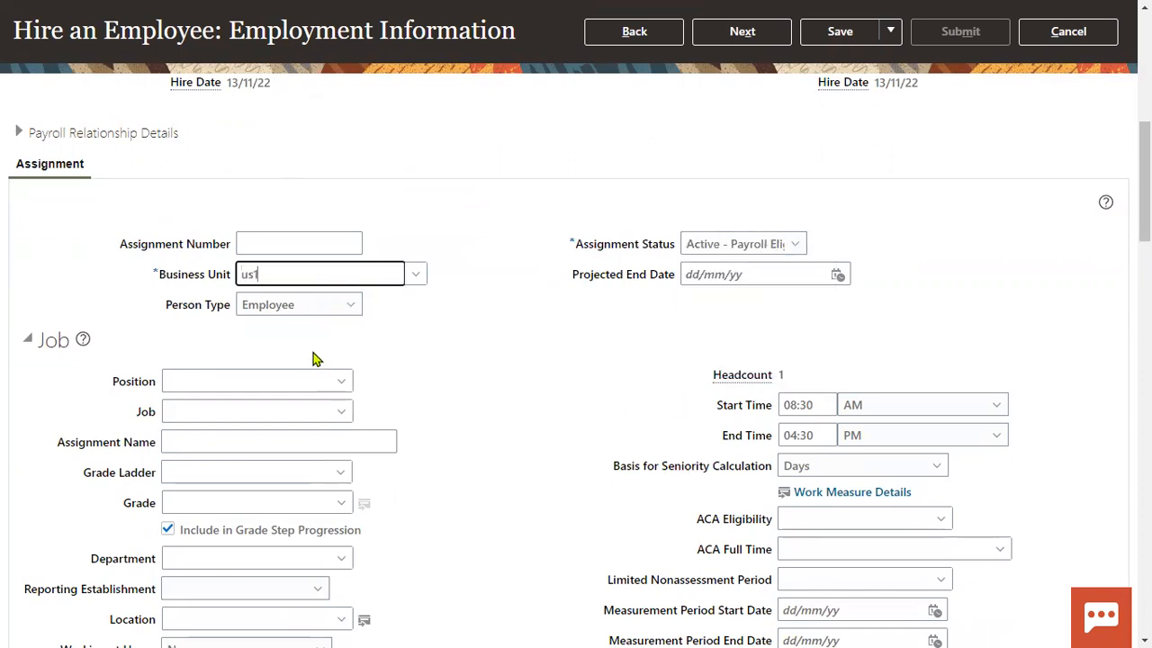
{"action": "left_click", "coordinate": [290, 301]}
{"action": "left_click", "coordinate": [225, 412]}
{"action": "type", "text": "hum"}
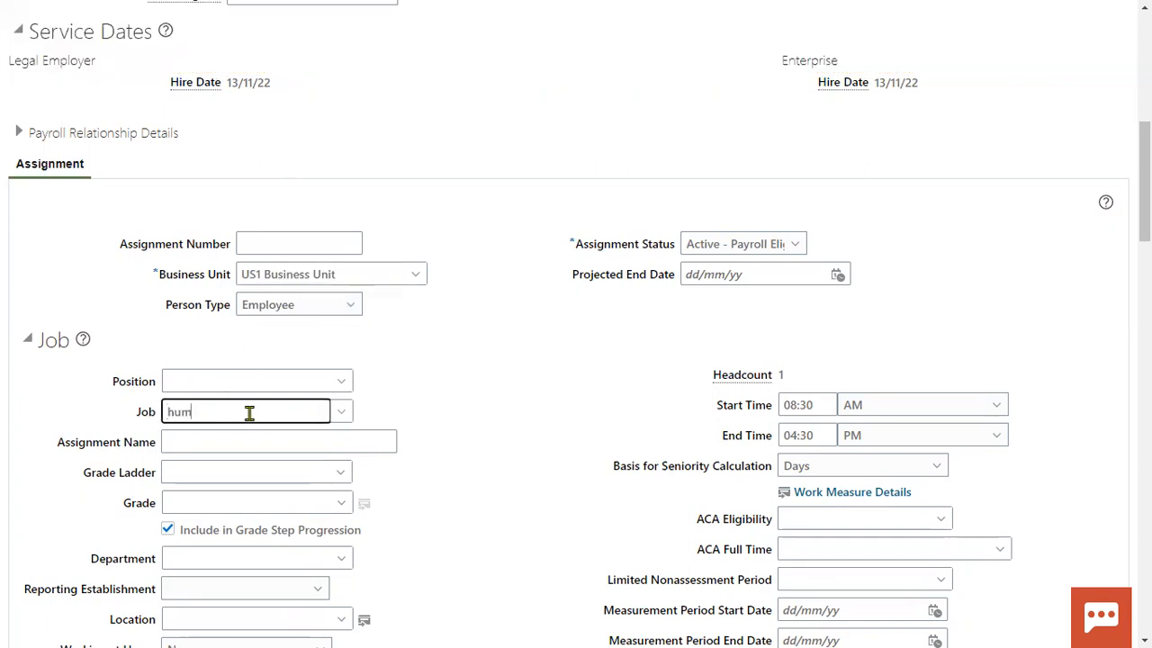
{"action": "left_click", "coordinate": [231, 439]}
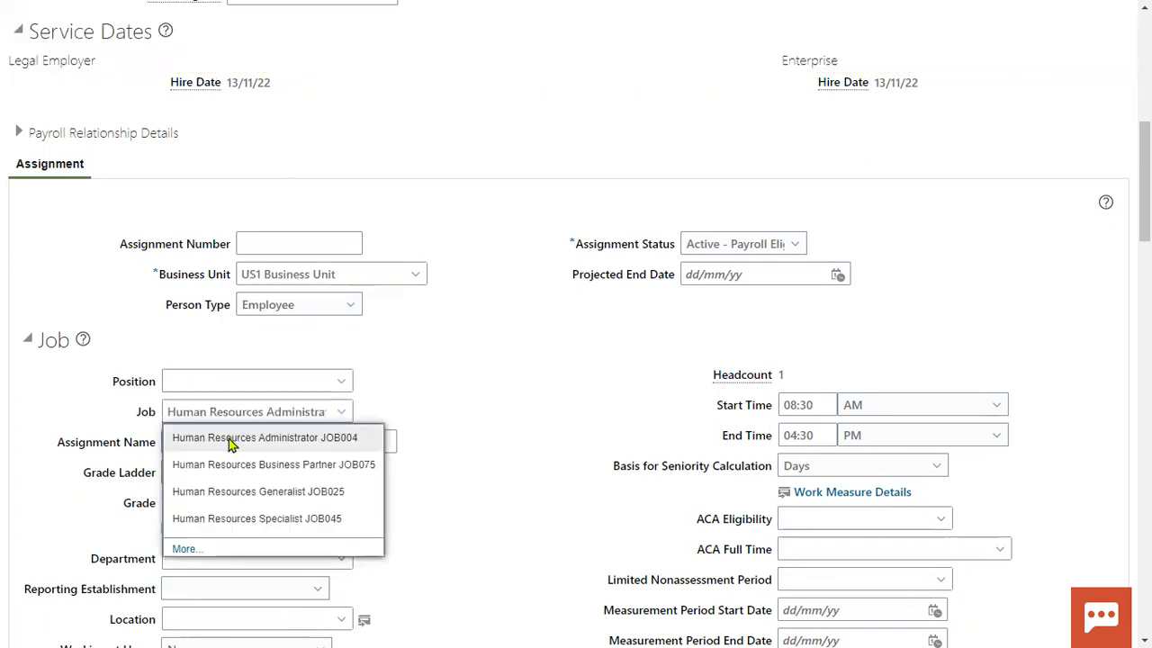
- Set the location to Redwood City and advance to Compensation and Other Information
{"action": "scroll", "coordinate": [876, 311], "scroll_direction": "up", "scroll_amount": 10}
{"action": "scroll", "coordinate": [805, 330], "scroll_direction": "down", "scroll_amount": 15}
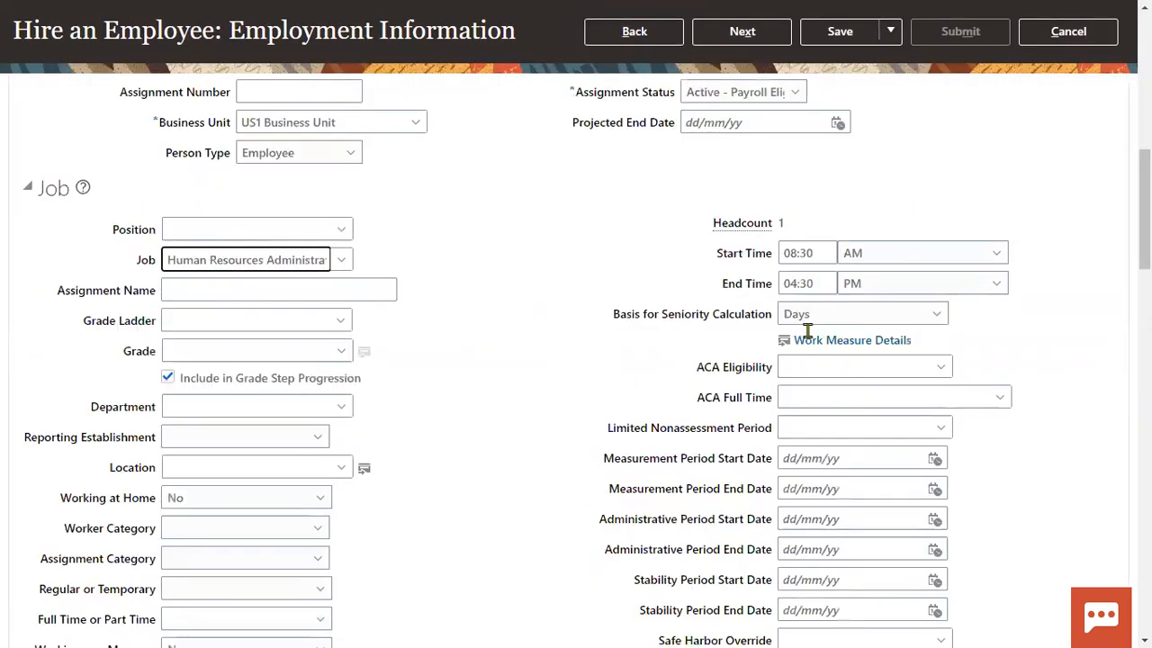
{"action": "scroll", "coordinate": [367, 300], "scroll_direction": "up", "scroll_amount": 6}
{"action": "left_click", "coordinate": [206, 193]}
{"action": "type", "text": "red"}
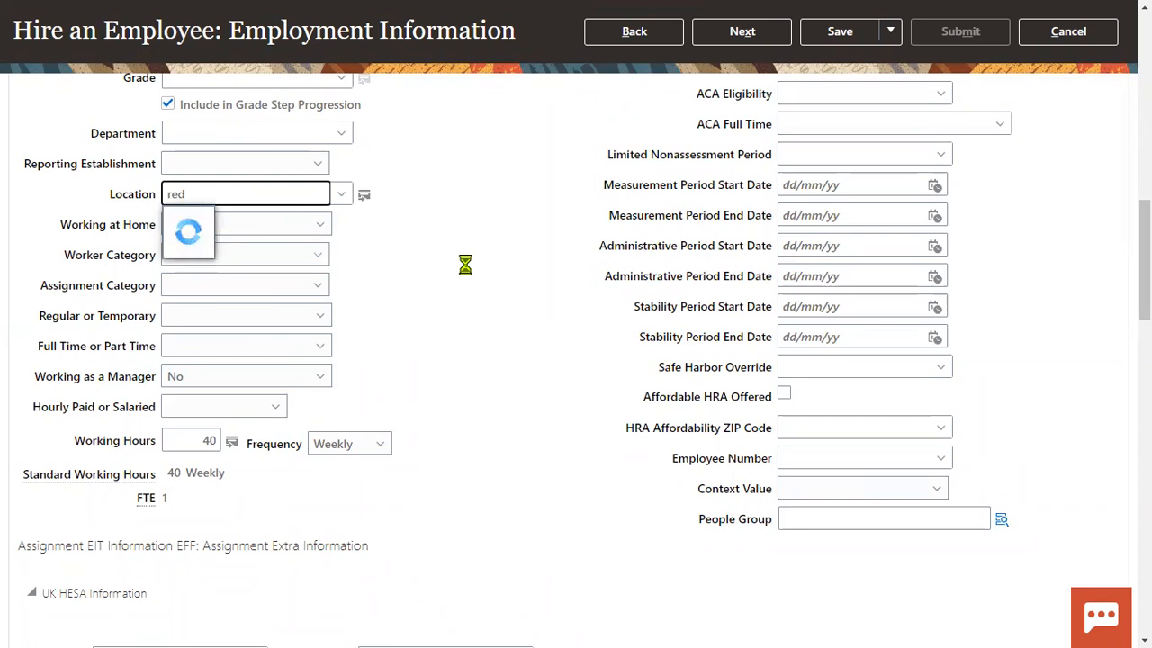
{"action": "left_click", "coordinate": [230, 223]}
{"action": "scroll", "coordinate": [750, 285], "scroll_direction": "up", "scroll_amount": 12}
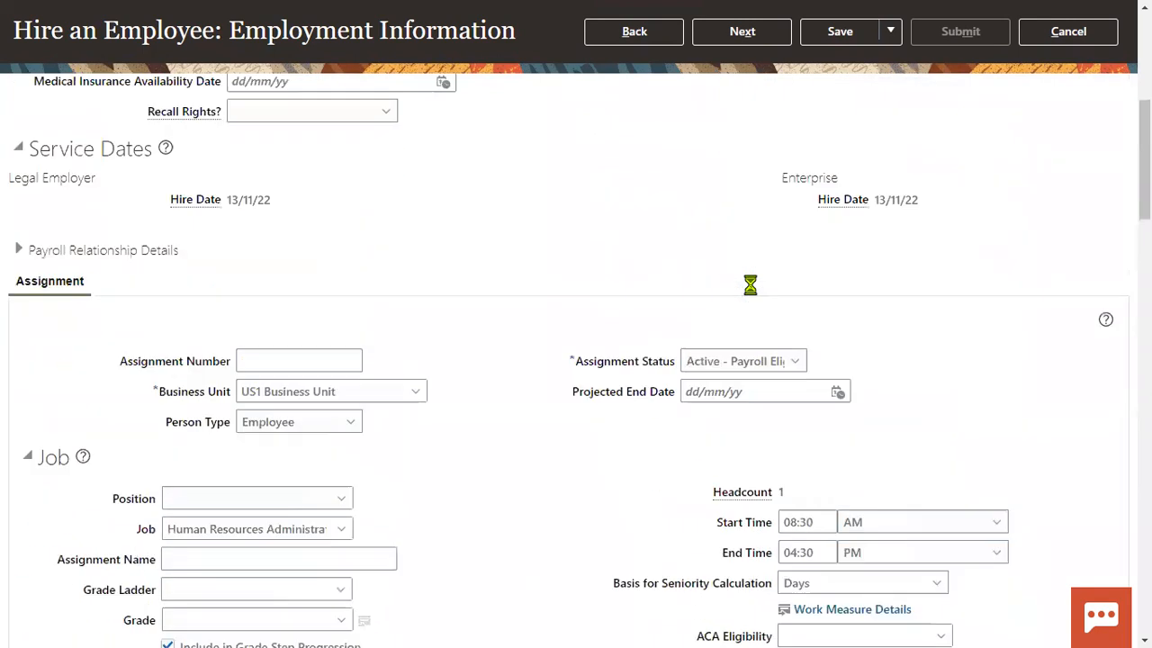
{"action": "left_click", "coordinate": [764, 153]}
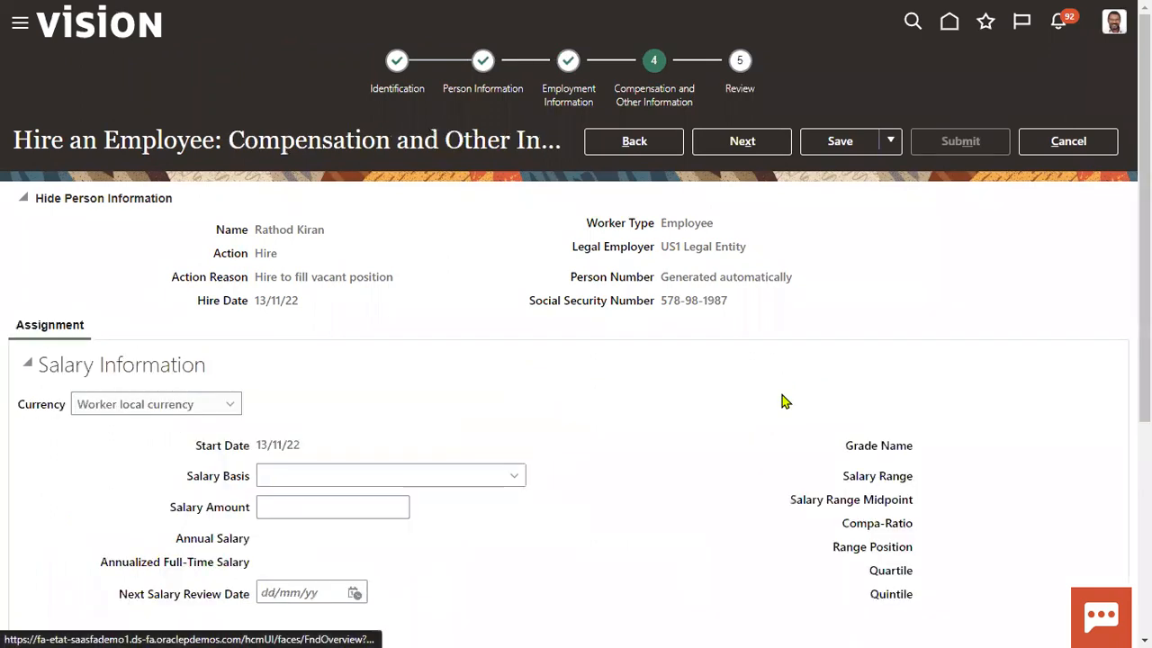
- Skip past Compensation to the Review page and submit the hire request
{"action": "left_click", "coordinate": [739, 151]}
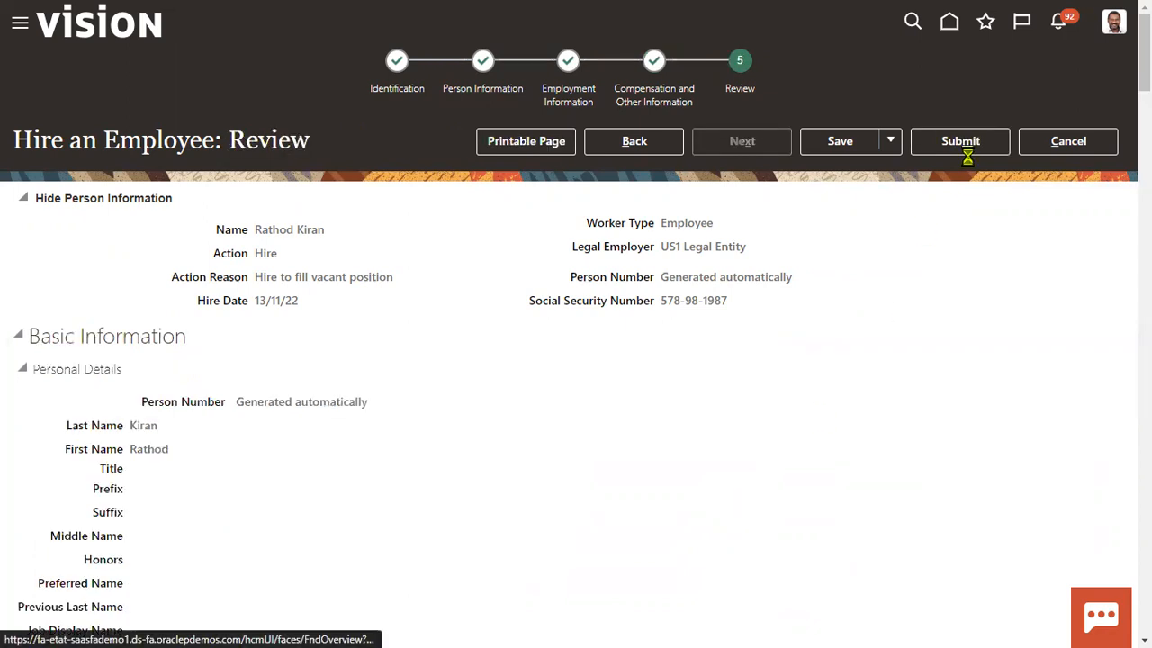
{"action": "left_click", "coordinate": [955, 142]}
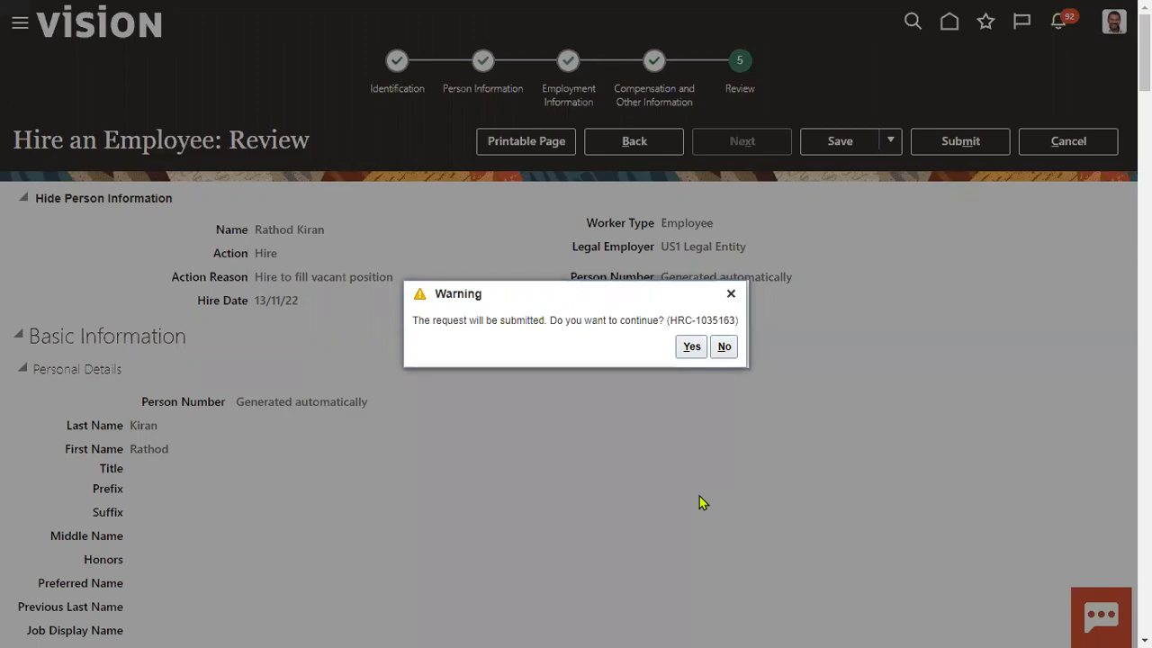
- Confirm the submission warning, acknowledge the confirmation, and open the Navigator menu
{"action": "left_click", "coordinate": [691, 348]}
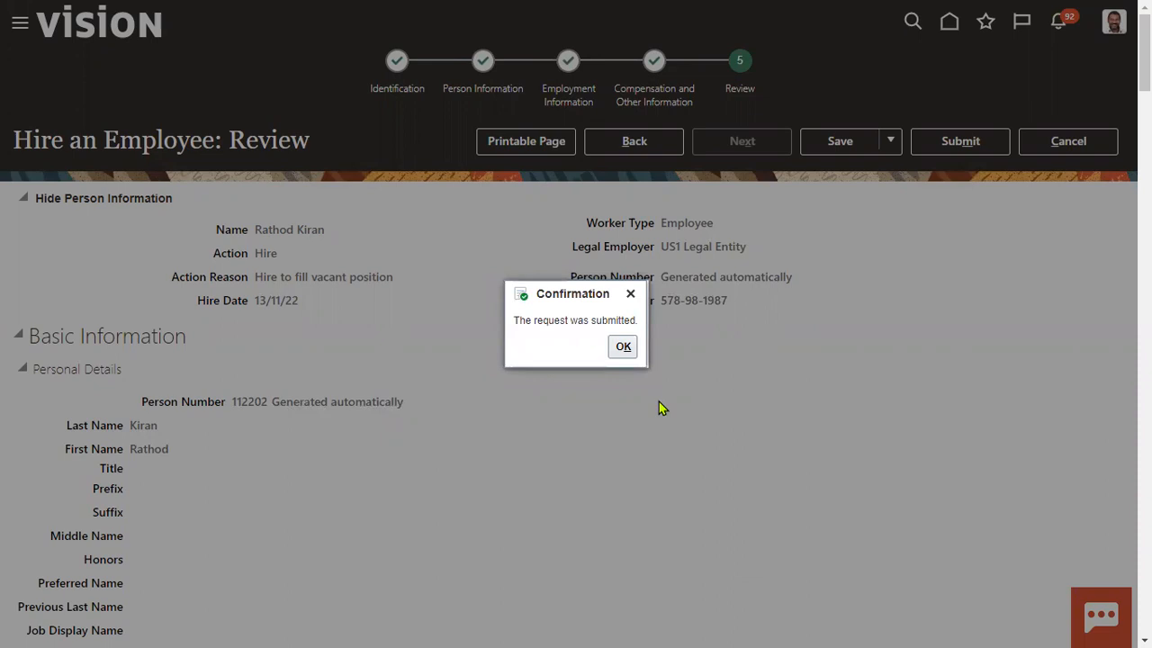
{"action": "left_click", "coordinate": [621, 349]}
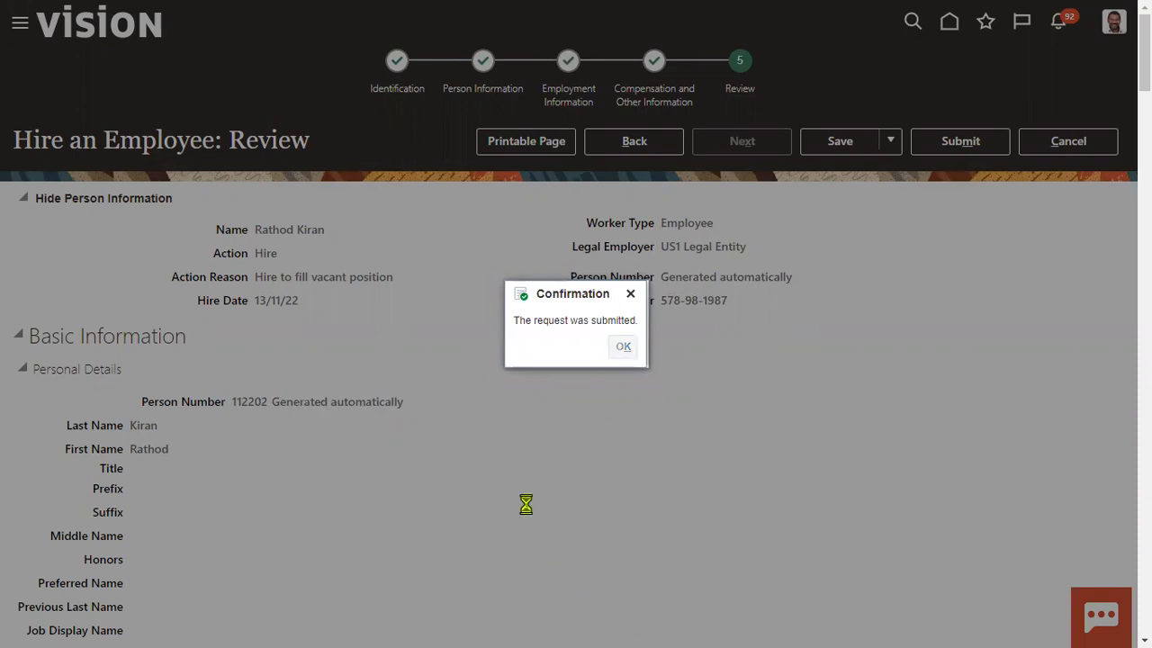
{"action": "left_click", "coordinate": [19, 22]}
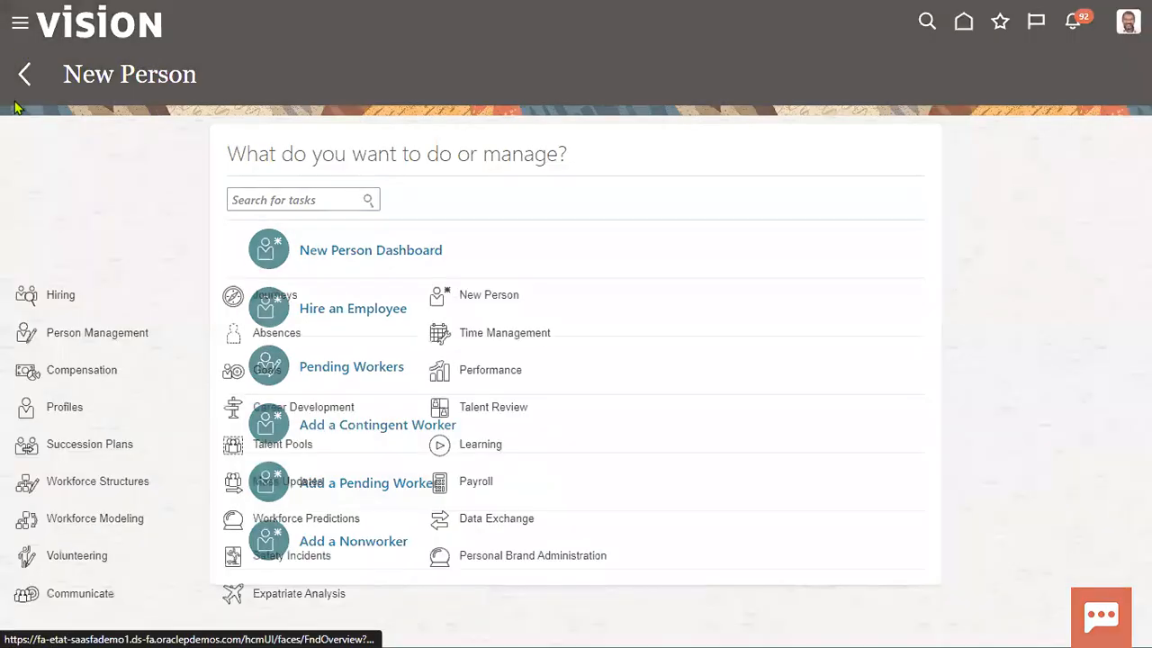
- Search Person Management for the new hire by first name
{"action": "left_click", "coordinate": [27, 334]}
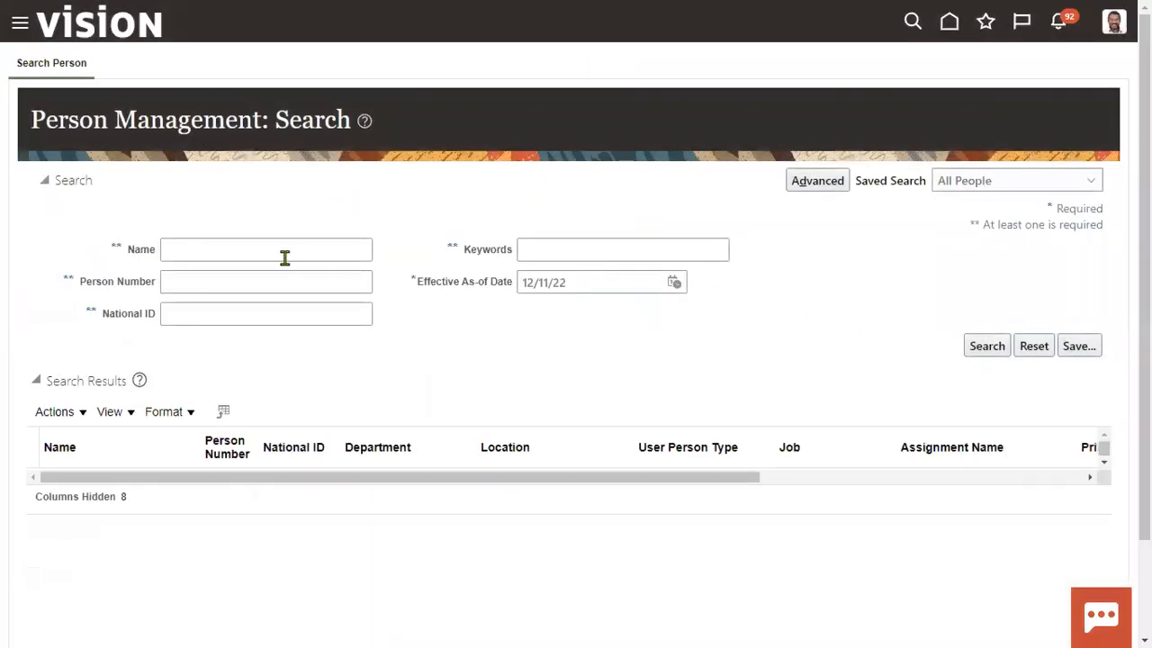
{"action": "left_click", "coordinate": [286, 251]}
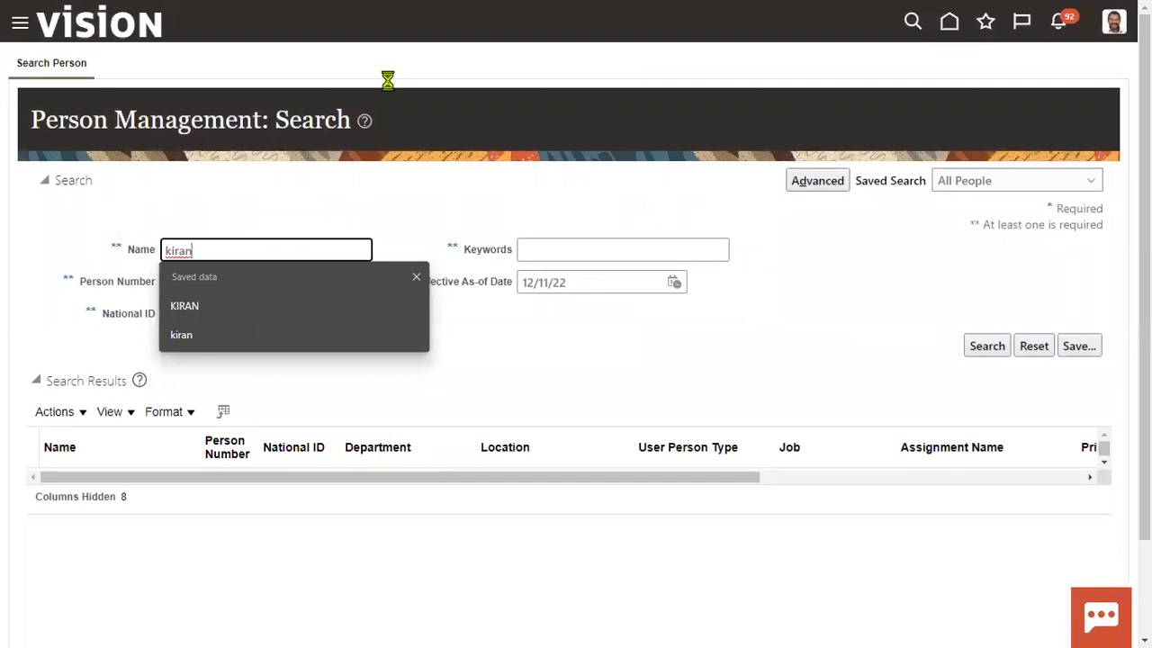
{"action": "left_click", "coordinate": [428, 359]}
{"action": "left_click", "coordinate": [977, 350]}
{"action": "left_click", "coordinate": [973, 351]}
- Retry the person search using the new hire's other name, which also finds nothing
{"action": "double_click", "coordinate": [237, 250]}
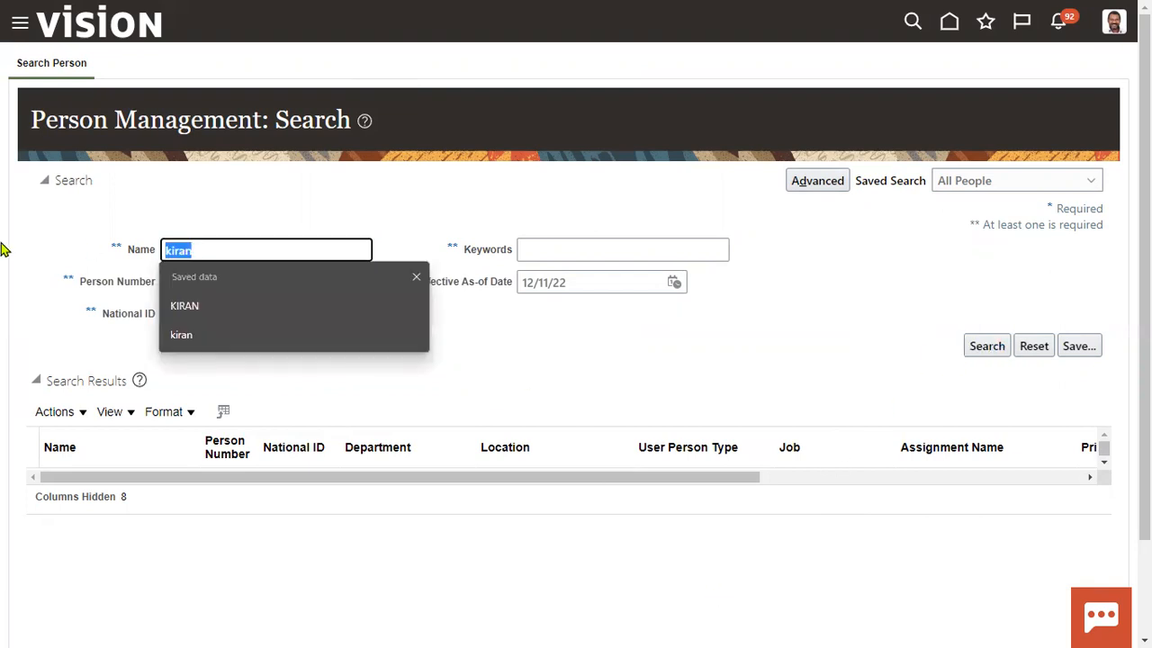
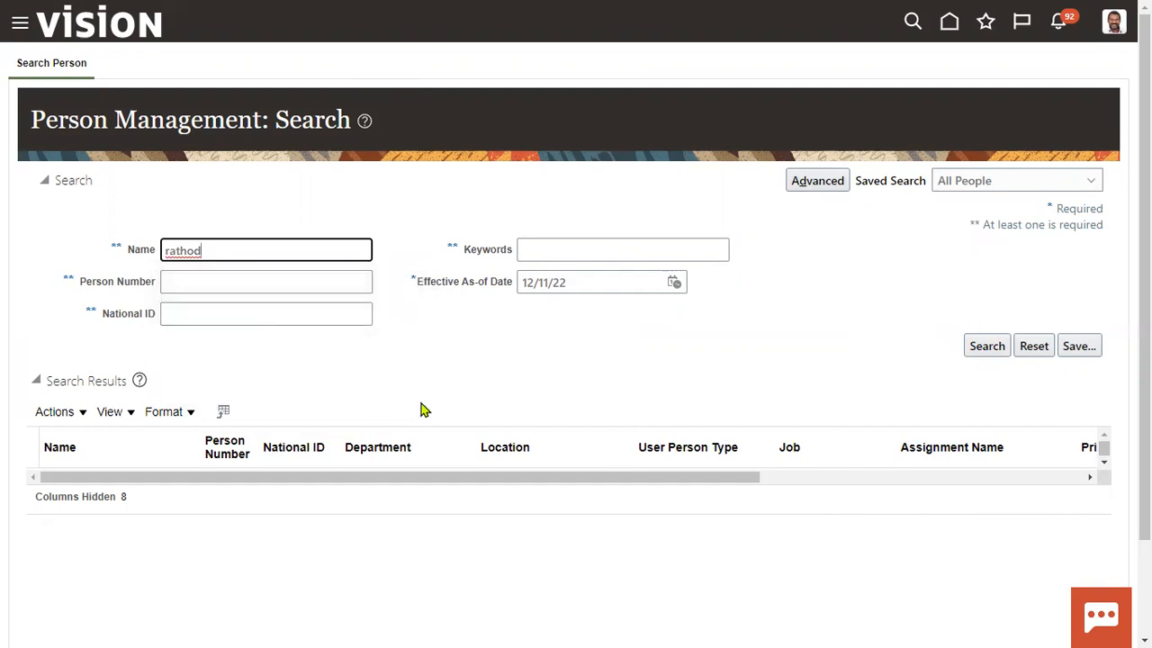
{"action": "left_click", "coordinate": [971, 351]}
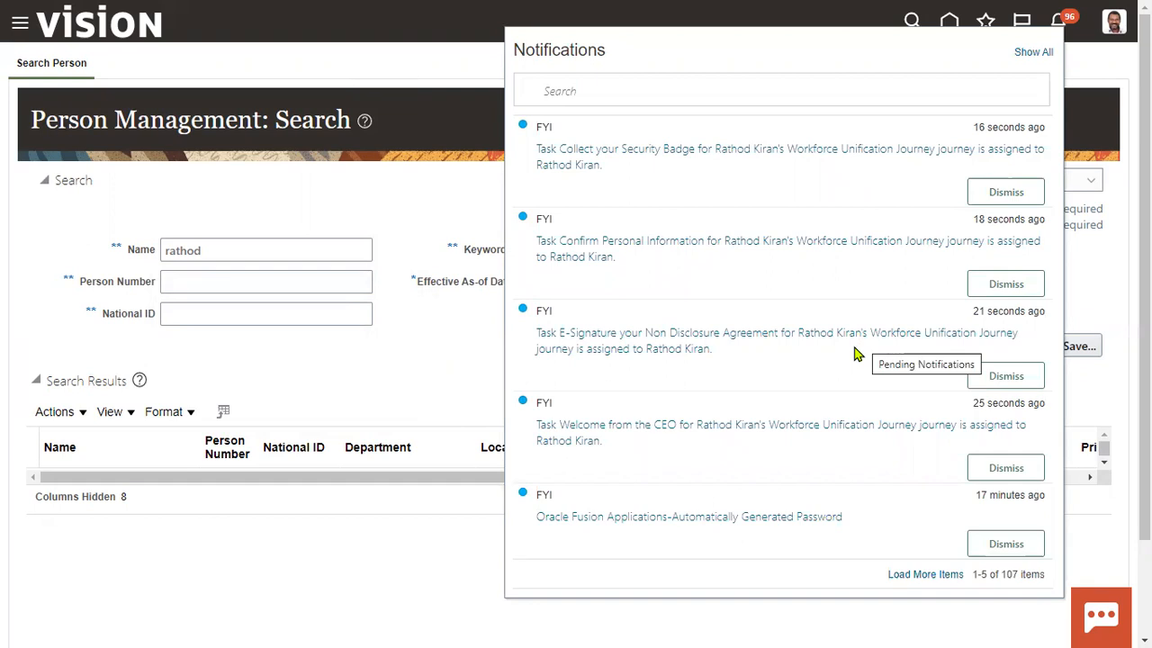
- Close the notifications panel, rerun the empty person search, then open the Navigator
{"action": "left_click", "coordinate": [430, 367]}
{"action": "left_click", "coordinate": [986, 346]}
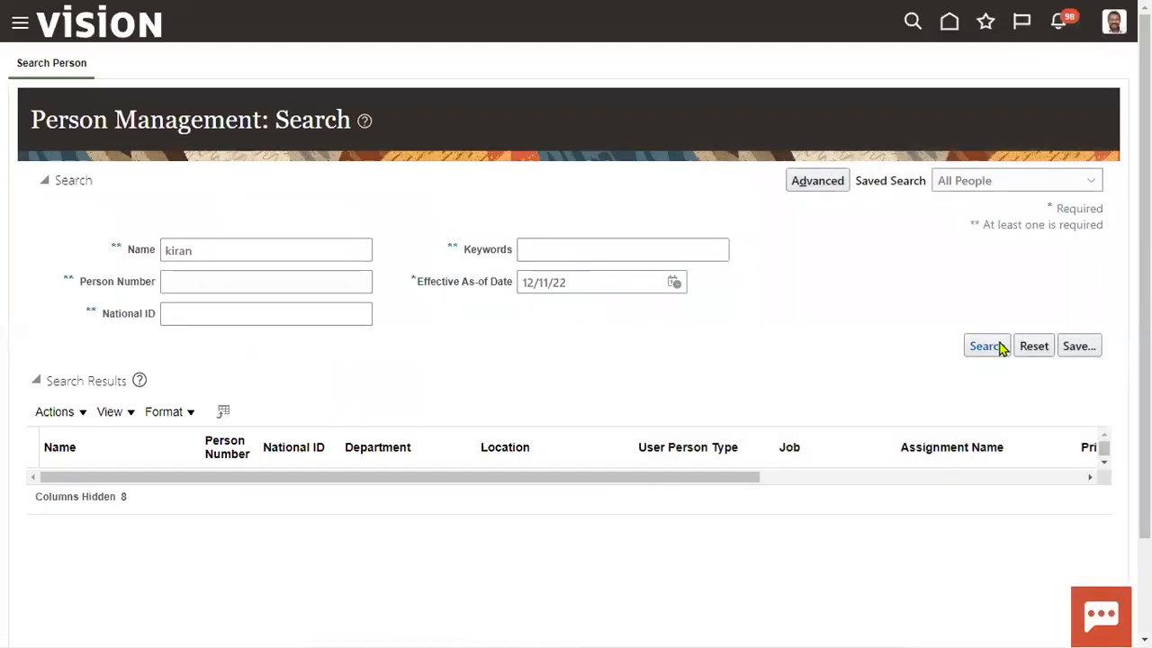
{"action": "left_click", "coordinate": [988, 346]}
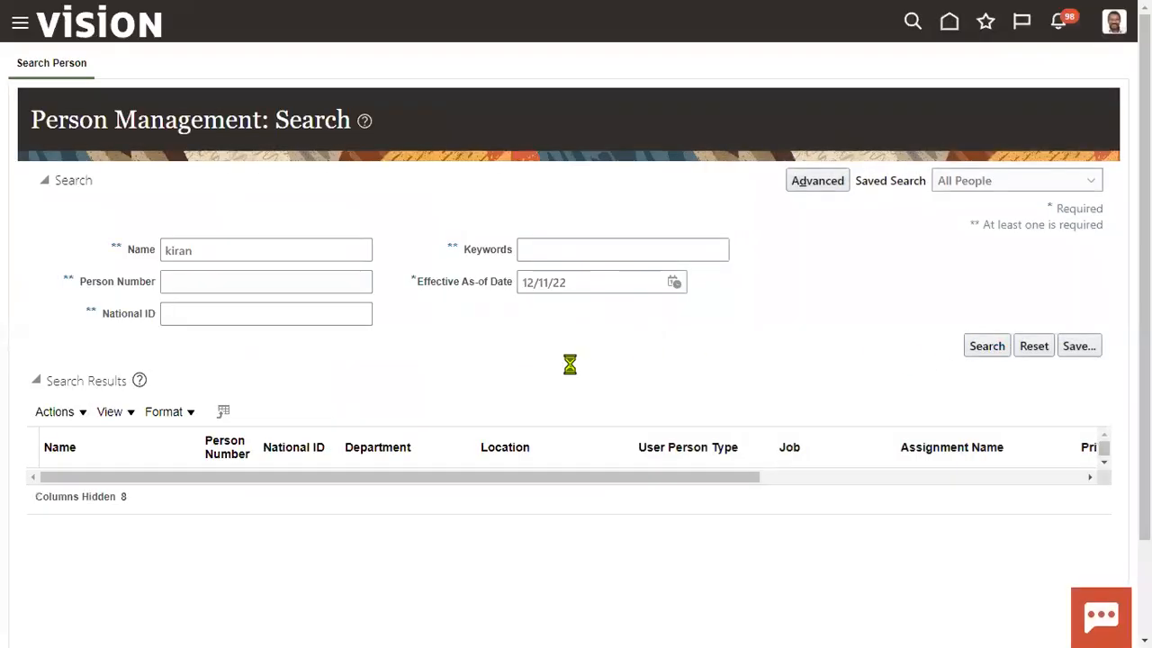
{"action": "left_click", "coordinate": [20, 22]}
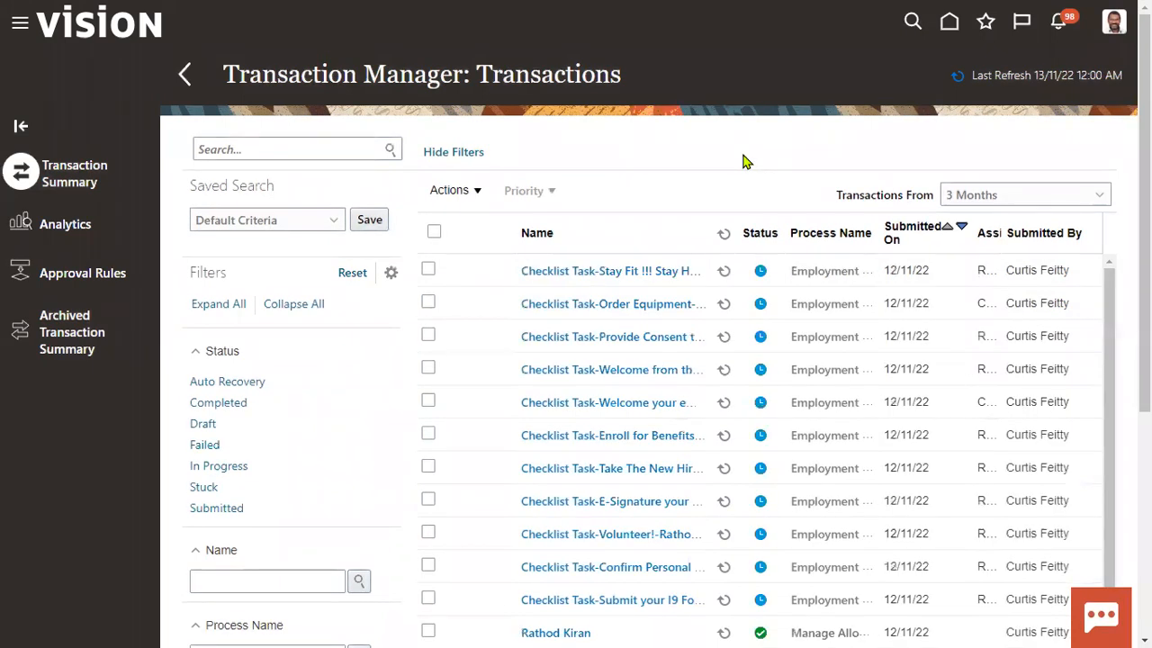
- Confirm the new hire's Hire an Employee transaction is Completed with approvals bypassed, then return
{"action": "scroll", "coordinate": [684, 586], "scroll_direction": "down", "scroll_amount": 1}
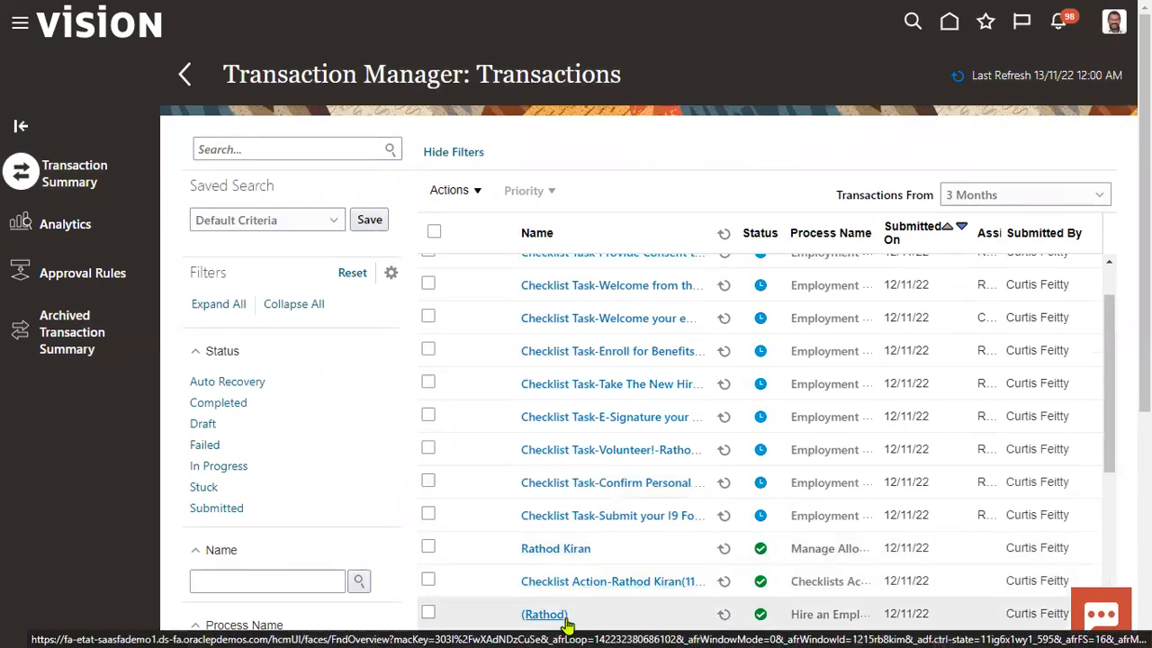
{"action": "scroll", "coordinate": [564, 610], "scroll_direction": "down", "scroll_amount": 1}
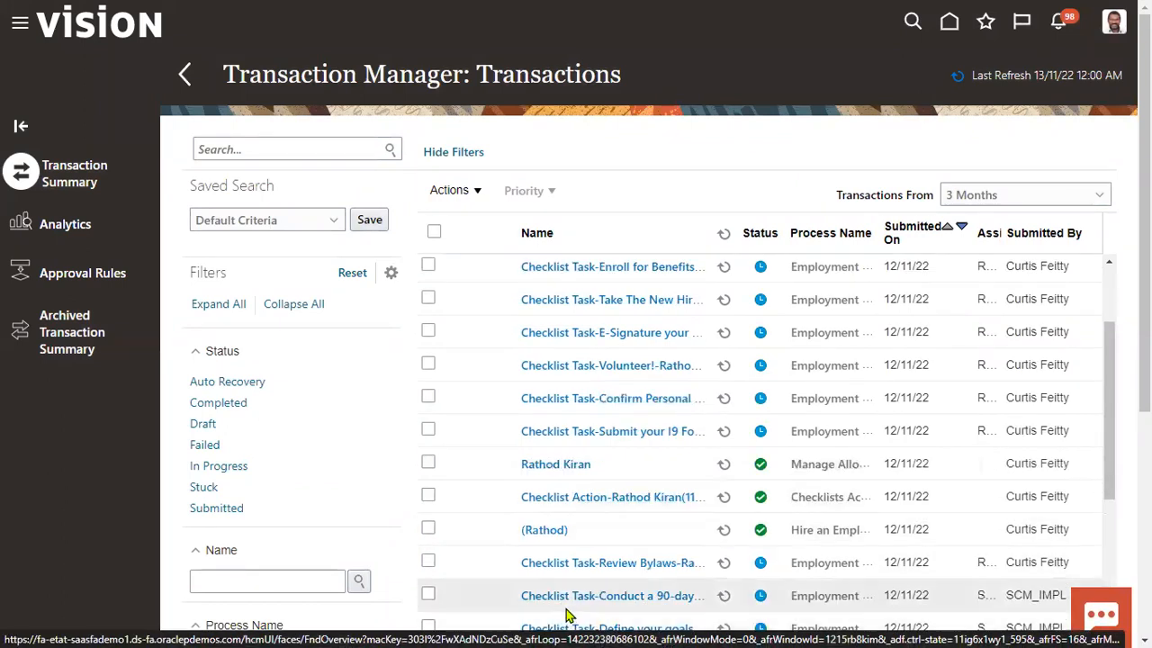
{"action": "left_click", "coordinate": [553, 535]}
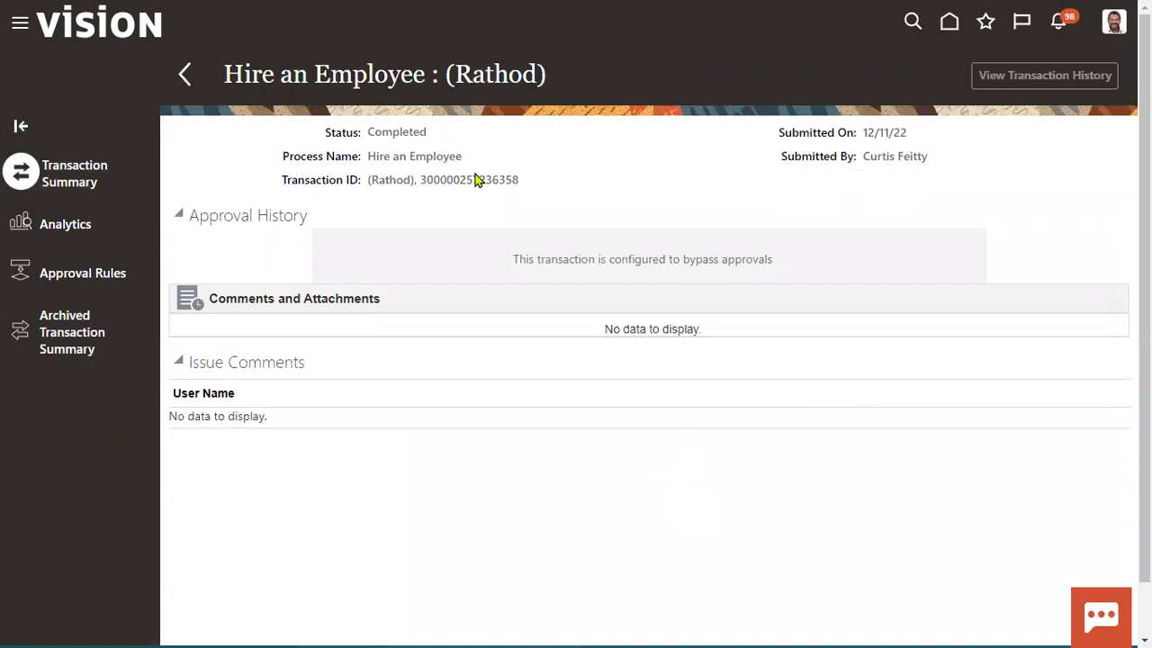
{"action": "left_click", "coordinate": [185, 76]}
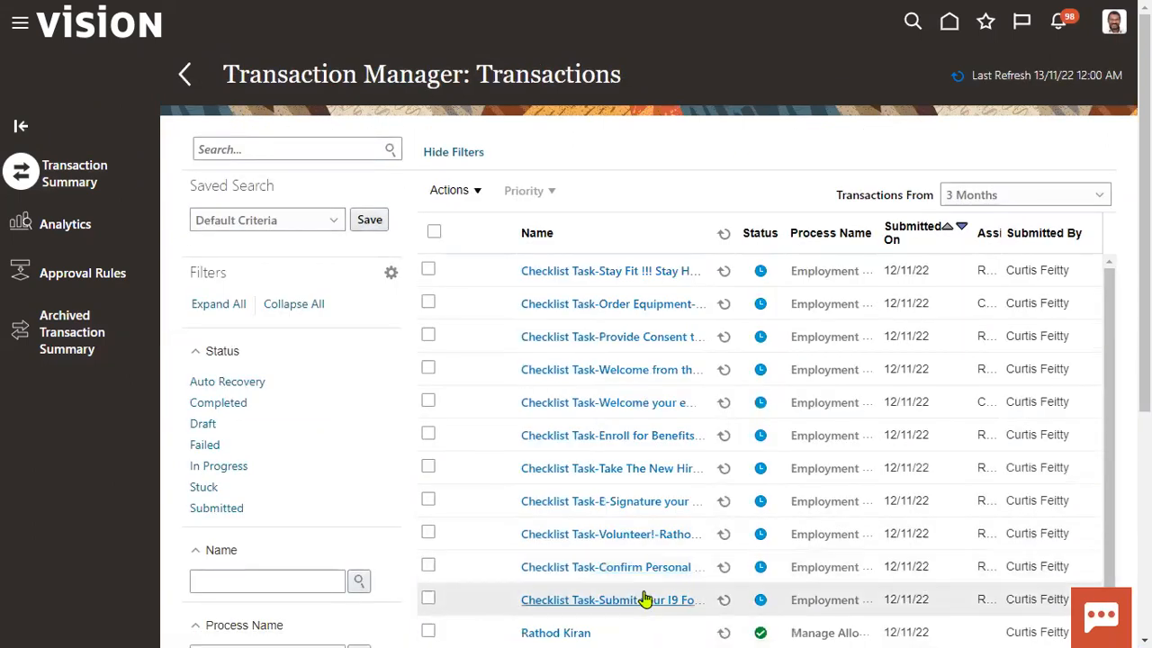
{"action": "scroll", "coordinate": [621, 585], "scroll_direction": "down", "scroll_amount": 3}
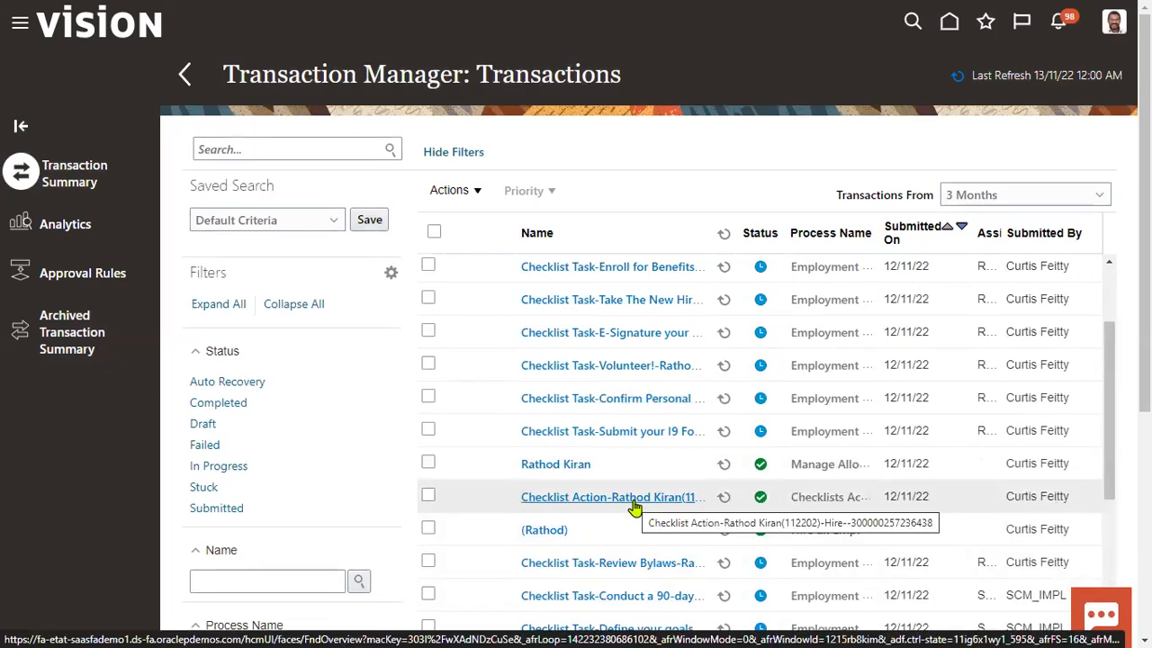
- Open the new hire's Checklists Action Occurrence transaction and copy the person number from its Transaction ID
{"action": "left_click", "coordinate": [668, 510]}
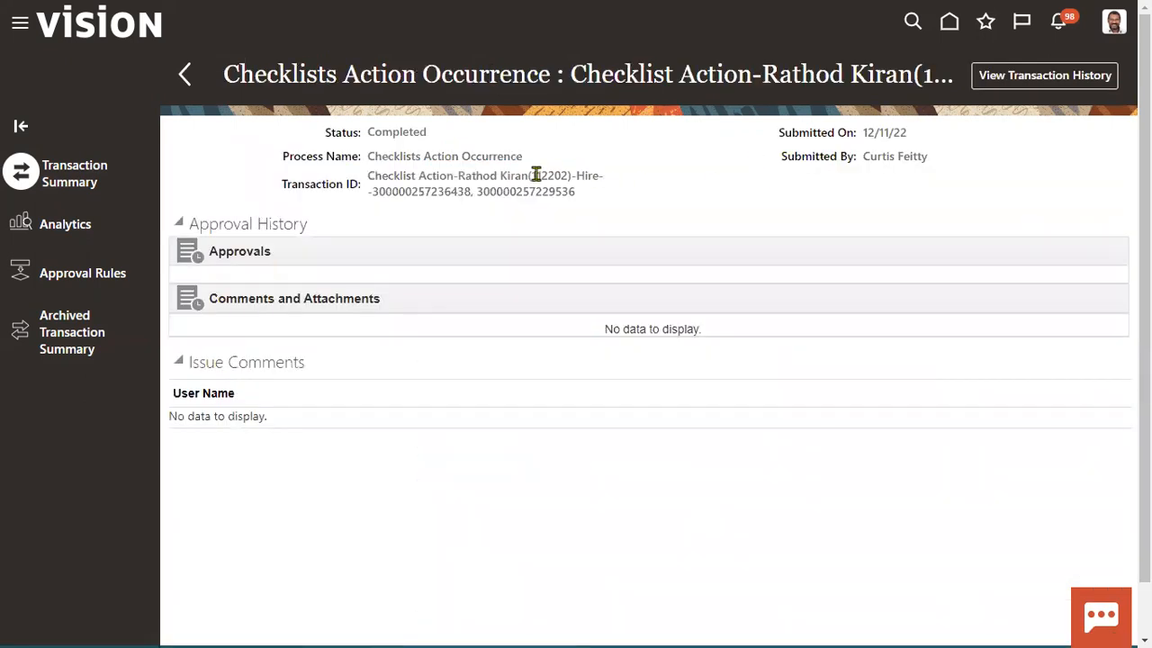
{"action": "left_click_drag", "start_coordinate": [532, 176], "coordinate": [561, 180]}
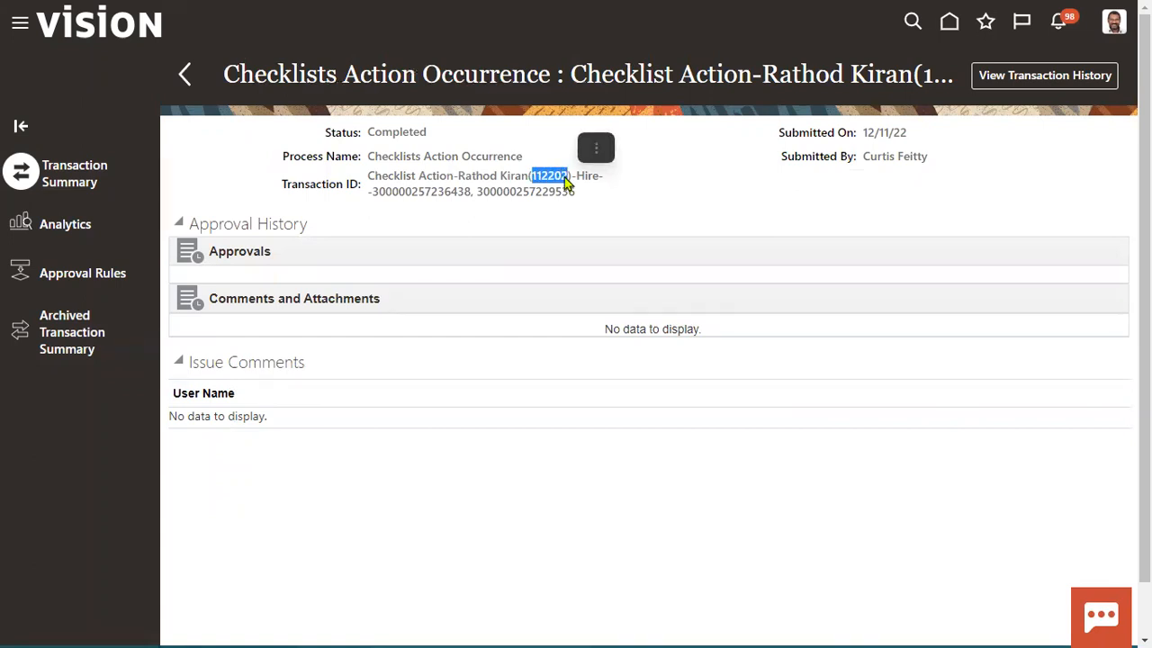
{"action": "right_click", "coordinate": [560, 180]}
{"action": "left_click", "coordinate": [587, 189]}
{"action": "left_click", "coordinate": [208, 260]}
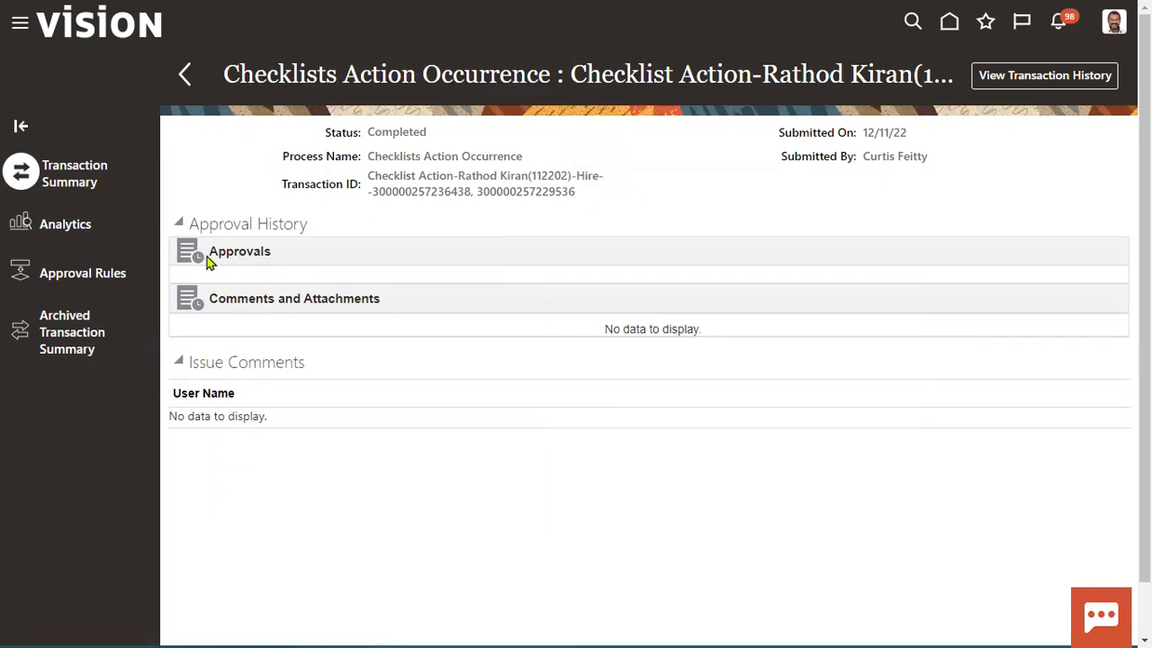
{"action": "left_click", "coordinate": [16, 27]}
- Search Person Management by the pasted person number and open the found employee's Employment page
{"action": "scroll", "coordinate": [305, 371], "scroll_direction": "down", "scroll_amount": 2}
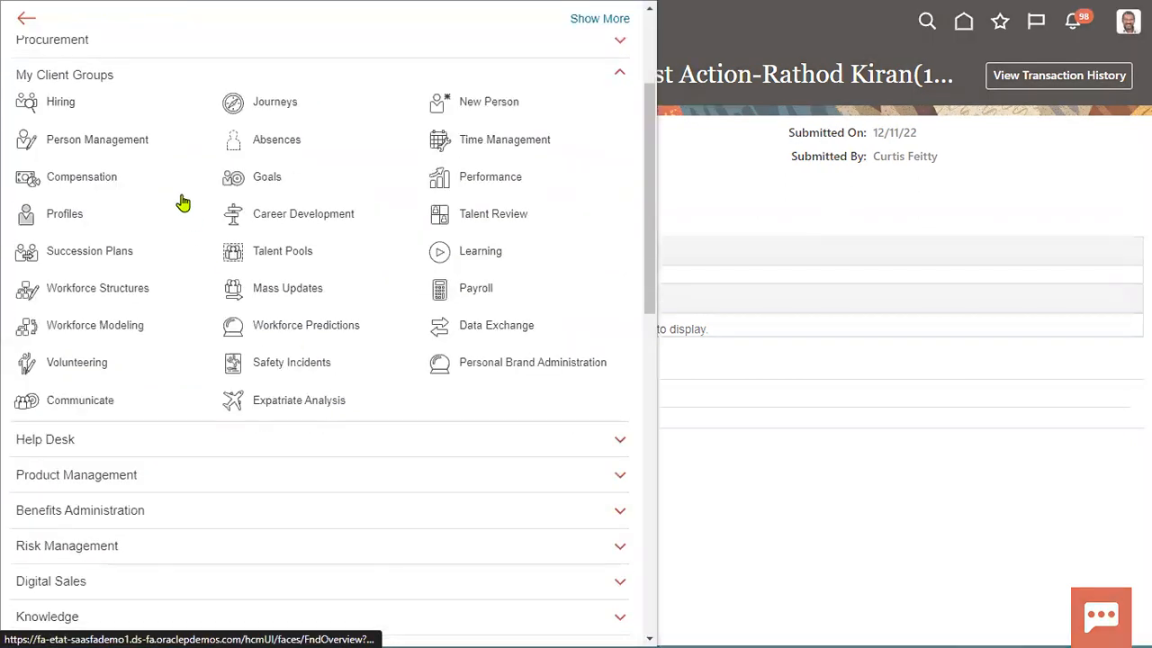
{"action": "left_click", "coordinate": [141, 150]}
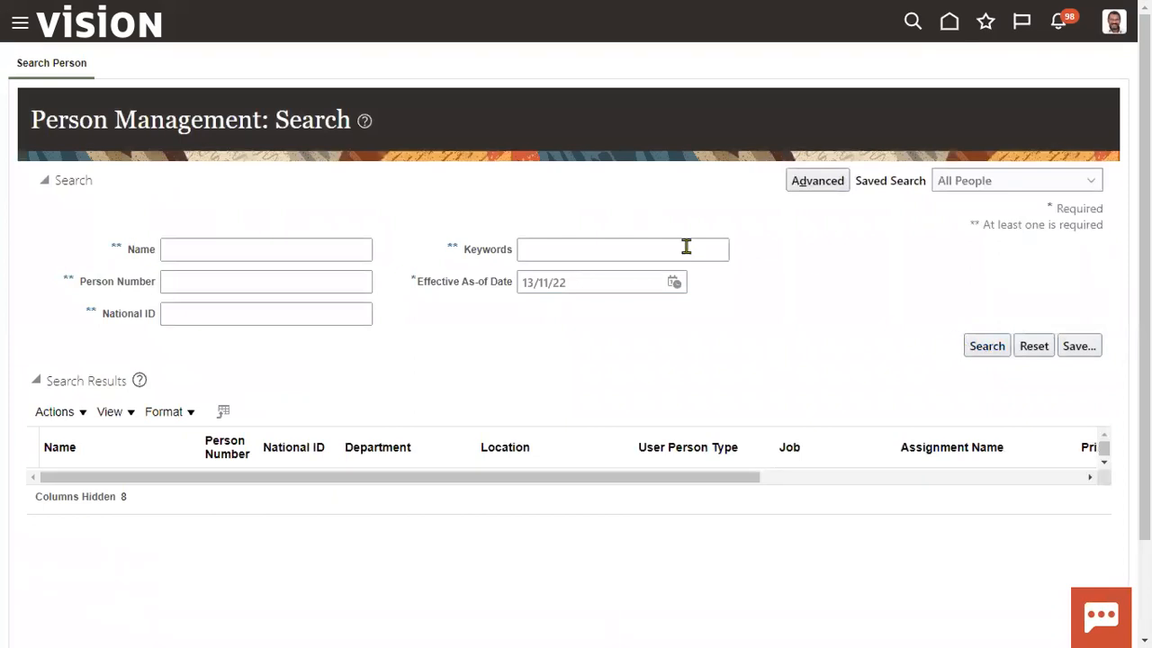
{"action": "left_click", "coordinate": [262, 251]}
{"action": "left_click", "coordinate": [165, 283]}
{"action": "right_click", "coordinate": [166, 283]}
{"action": "left_click", "coordinate": [216, 356]}
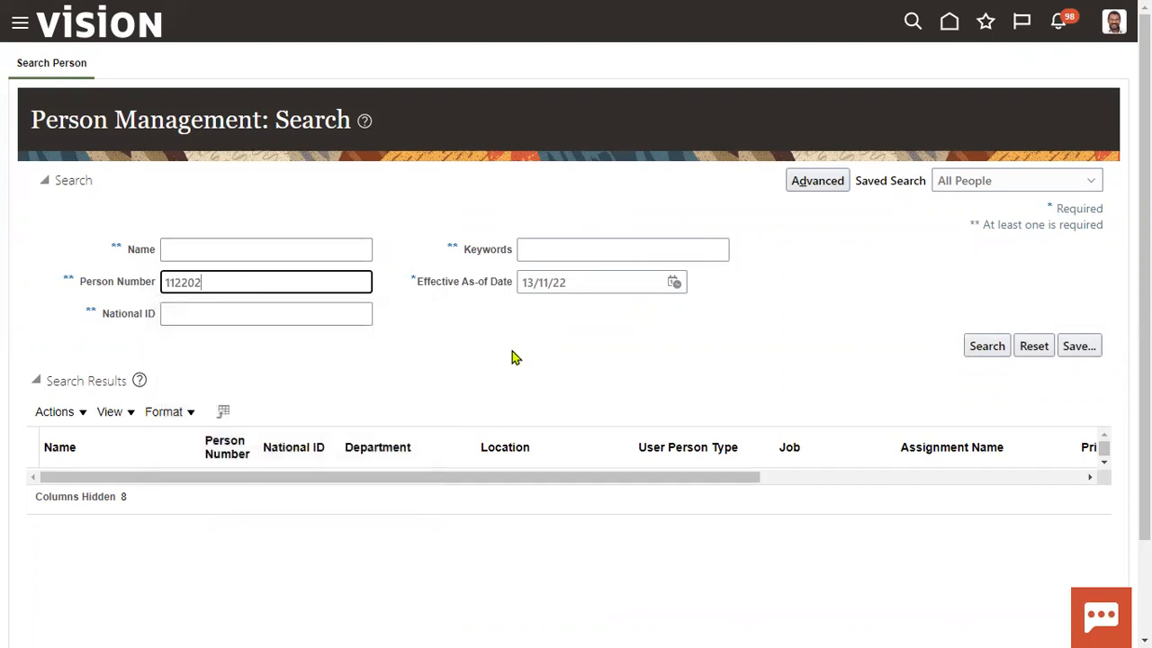
{"action": "left_click", "coordinate": [983, 346]}
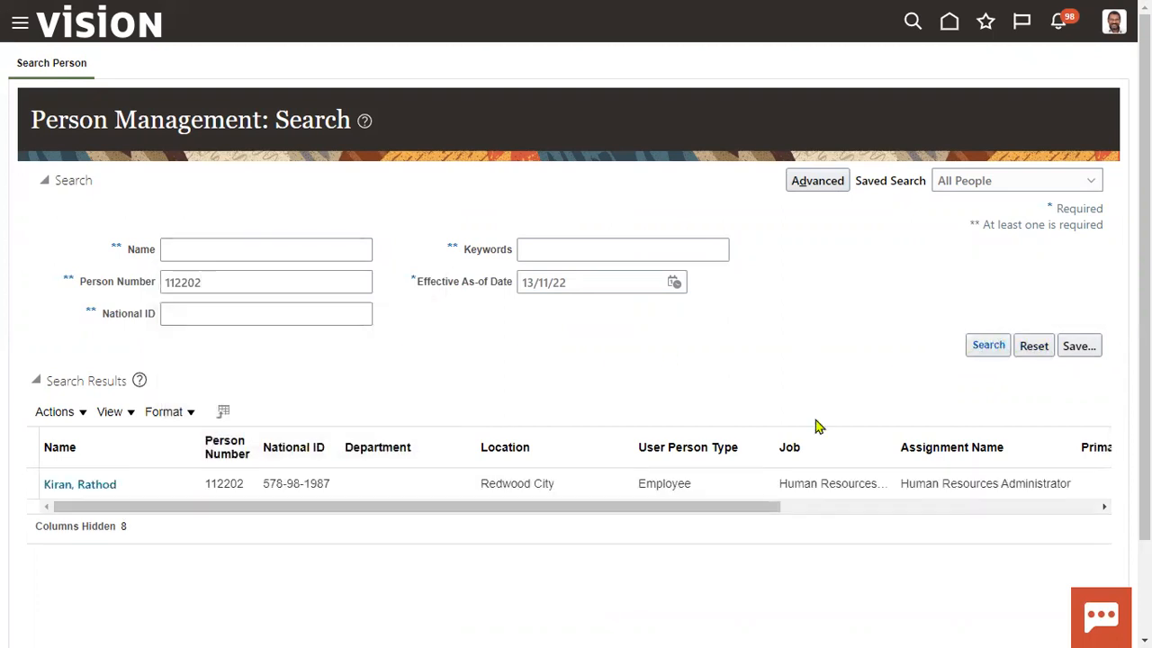
{"action": "left_click", "coordinate": [82, 484]}
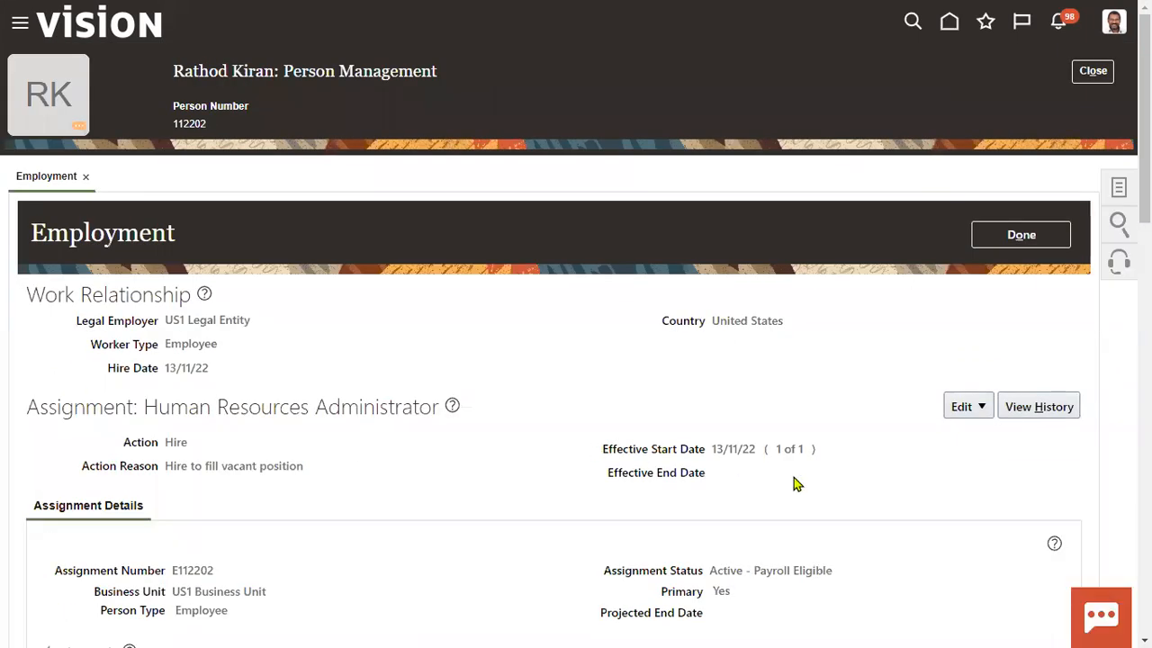
- Update the assignment with action Assignment Change and reason Career Progression, effective 13/11/22
{"action": "scroll", "coordinate": [792, 483], "scroll_direction": "down", "scroll_amount": 2}
{"action": "left_click_drag", "start_coordinate": [711, 376], "coordinate": [833, 385]}
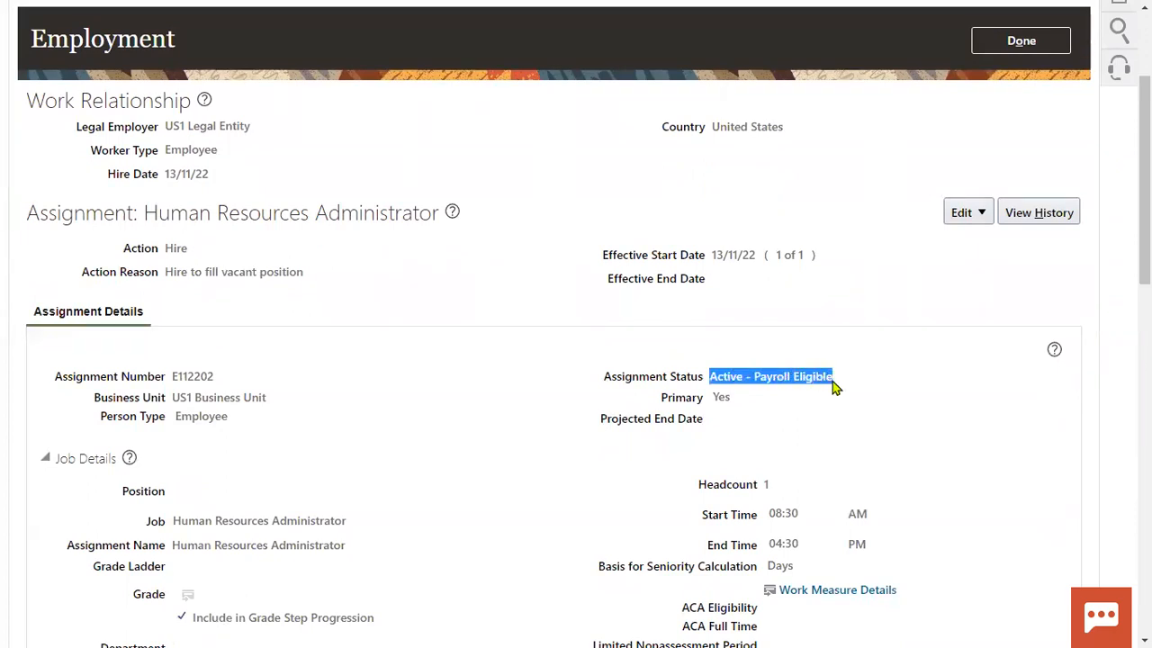
{"action": "left_click", "coordinate": [990, 212]}
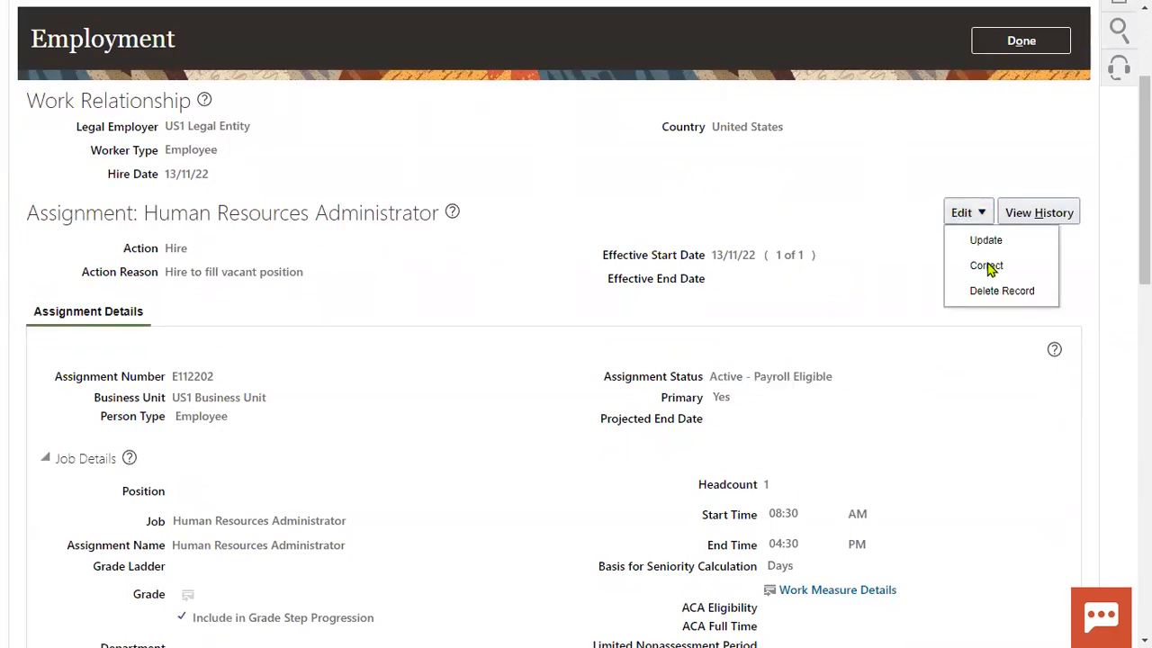
{"action": "left_click", "coordinate": [982, 240]}
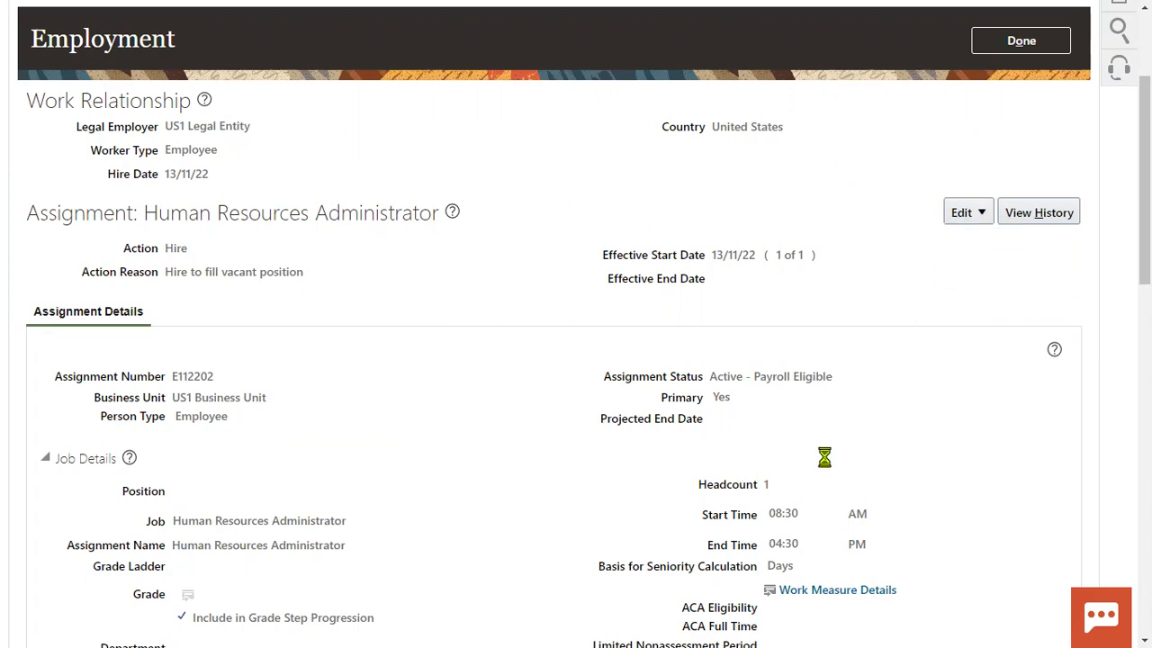
{"action": "left_click", "coordinate": [631, 315]}
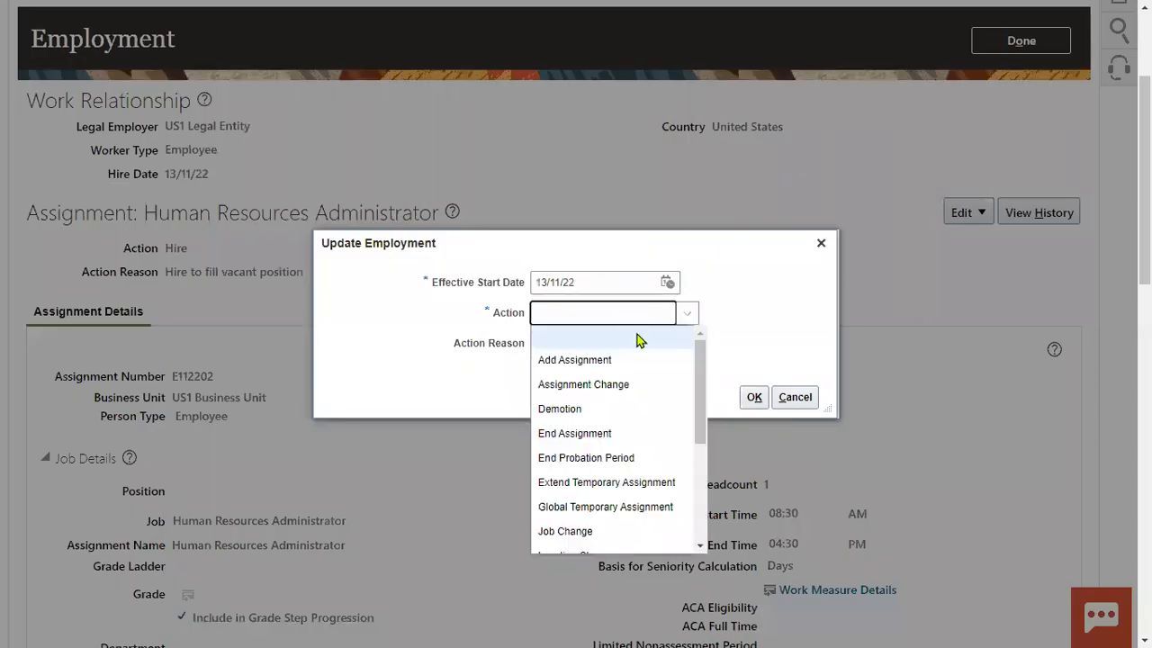
{"action": "left_click", "coordinate": [643, 384]}
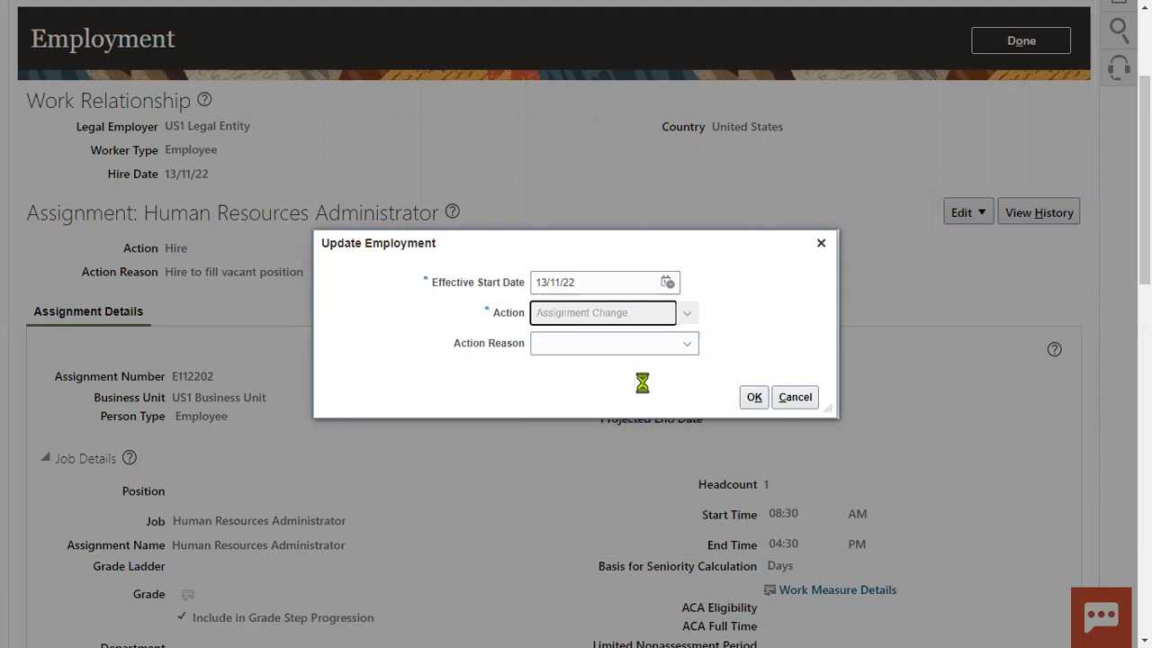
{"action": "left_click", "coordinate": [677, 351]}
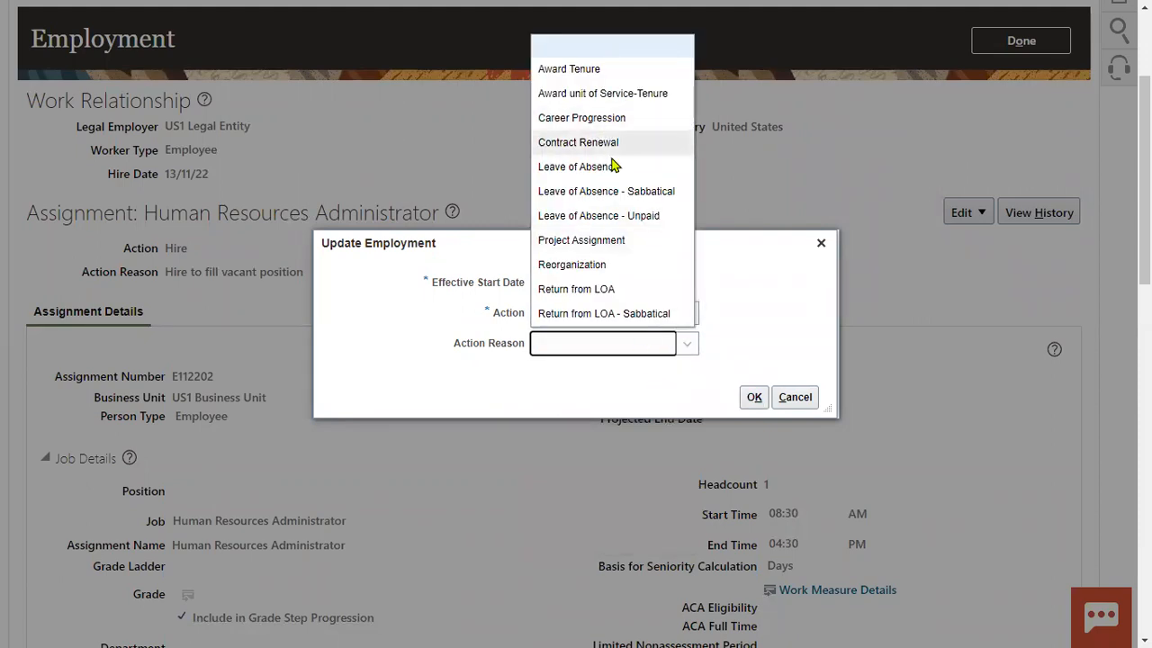
{"action": "scroll", "coordinate": [619, 203], "scroll_direction": "down", "scroll_amount": 3}
{"action": "scroll", "coordinate": [776, 280], "scroll_direction": "up", "scroll_amount": 2}
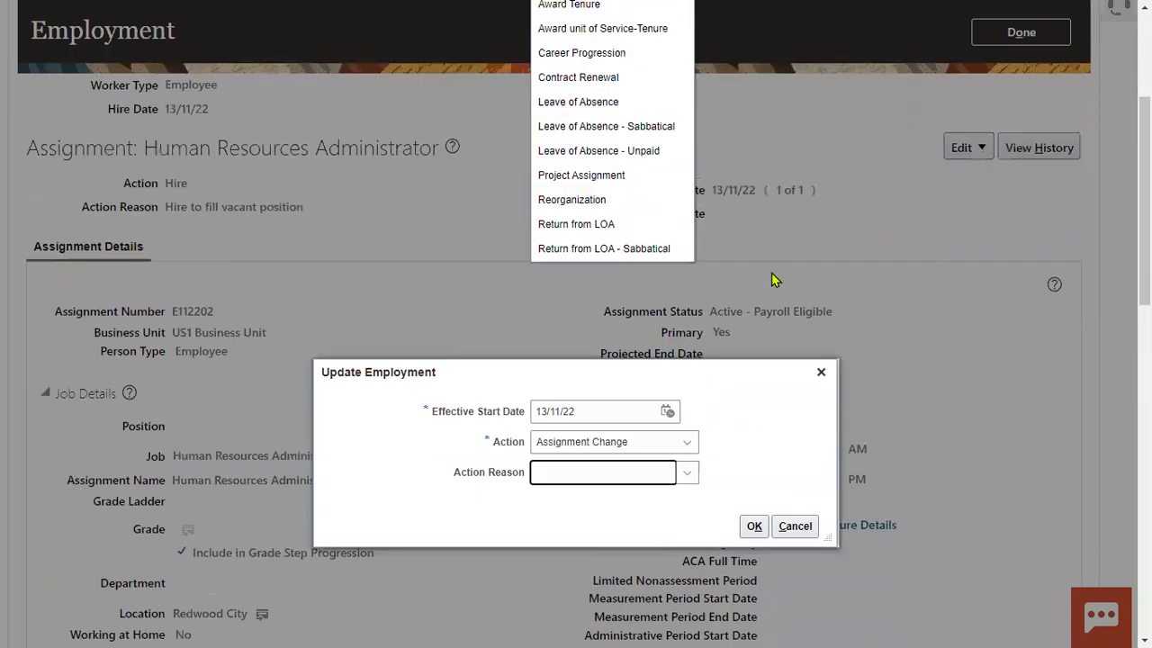
{"action": "scroll", "coordinate": [776, 280], "scroll_direction": "up", "scroll_amount": 3}
{"action": "left_click", "coordinate": [601, 218]}
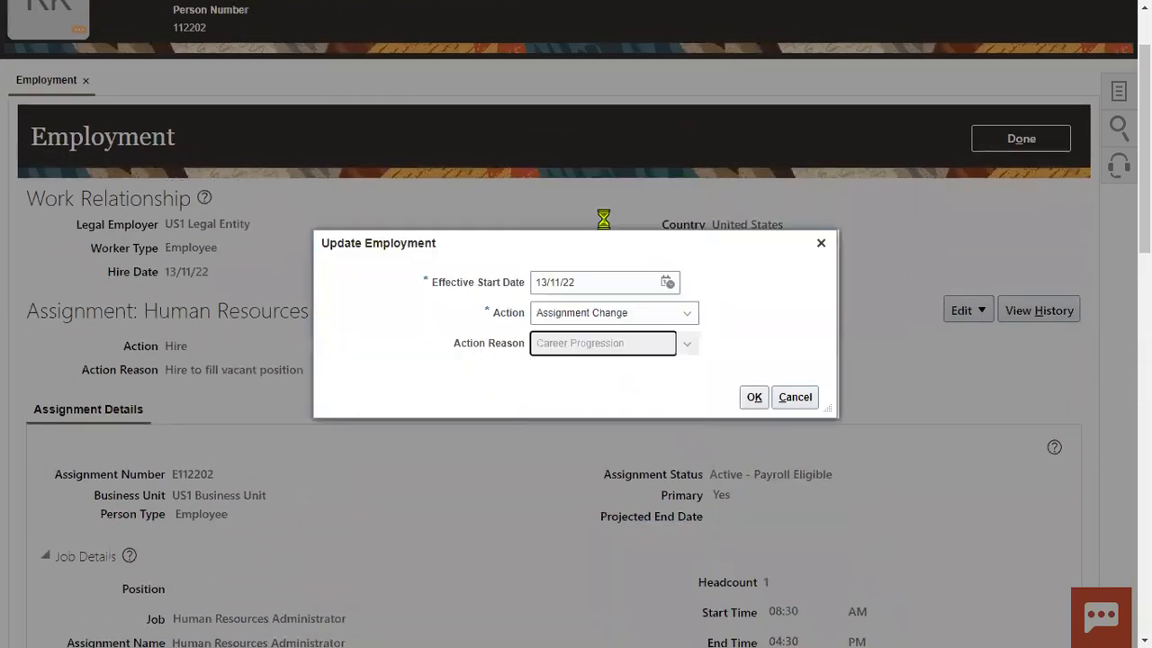
{"action": "left_click", "coordinate": [753, 397]}
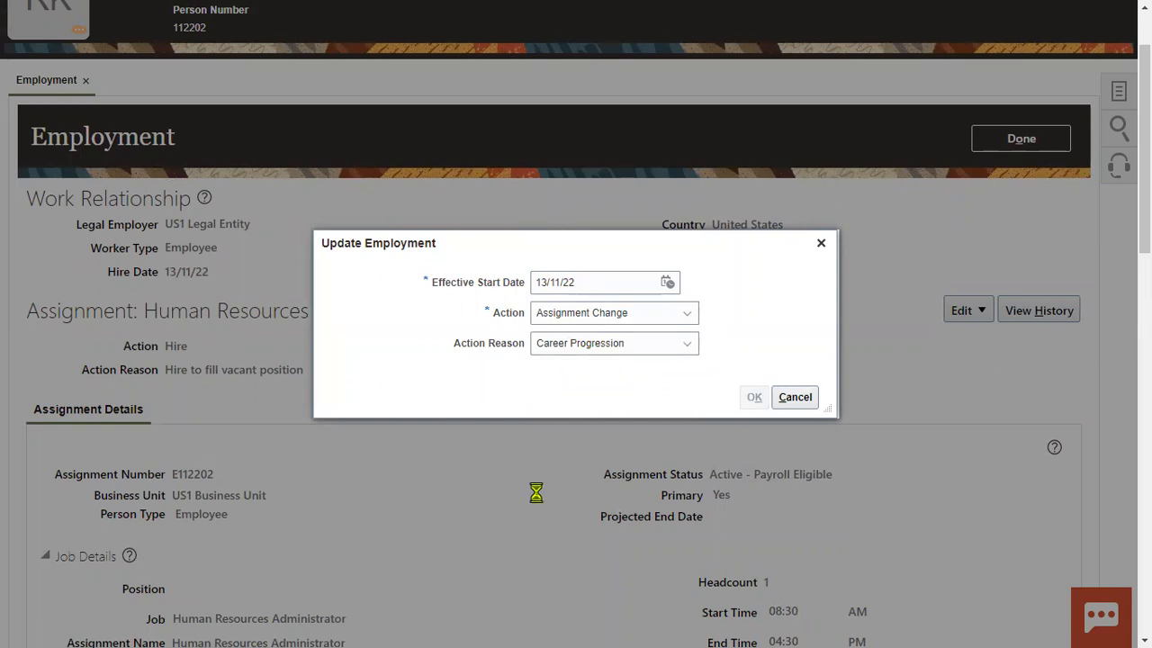
- View the Assignment Status options, keeping Active - Payroll Eligible unchanged, then cancel the change
{"action": "scroll", "coordinate": [537, 500], "scroll_direction": "down", "scroll_amount": 2}
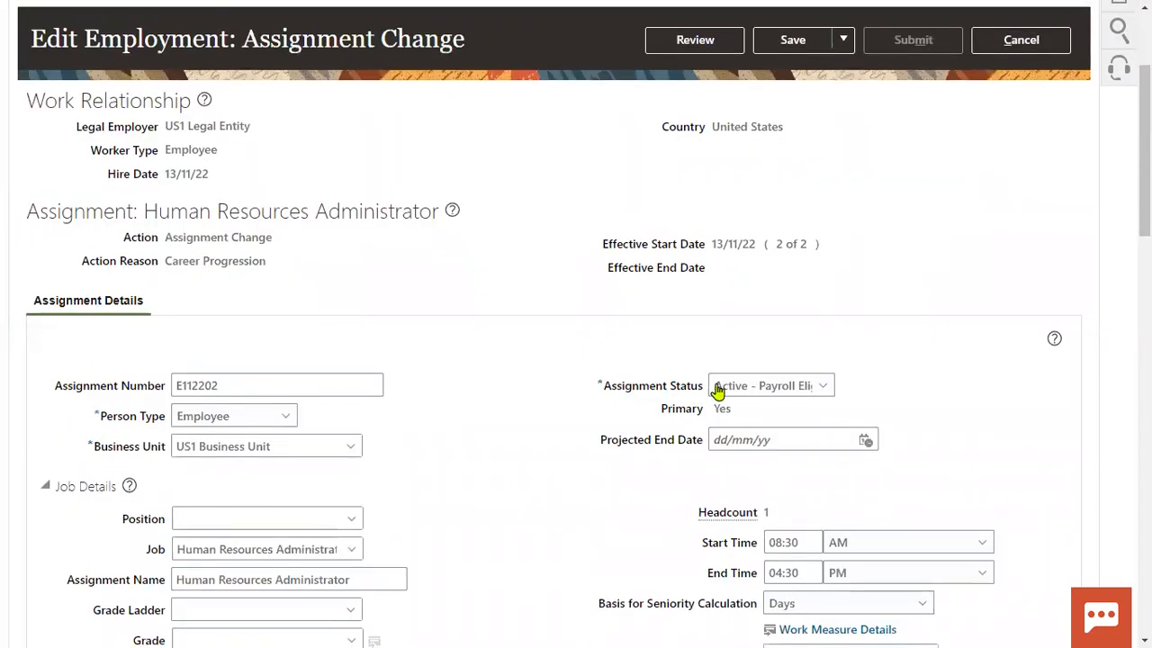
{"action": "left_click", "coordinate": [761, 381]}
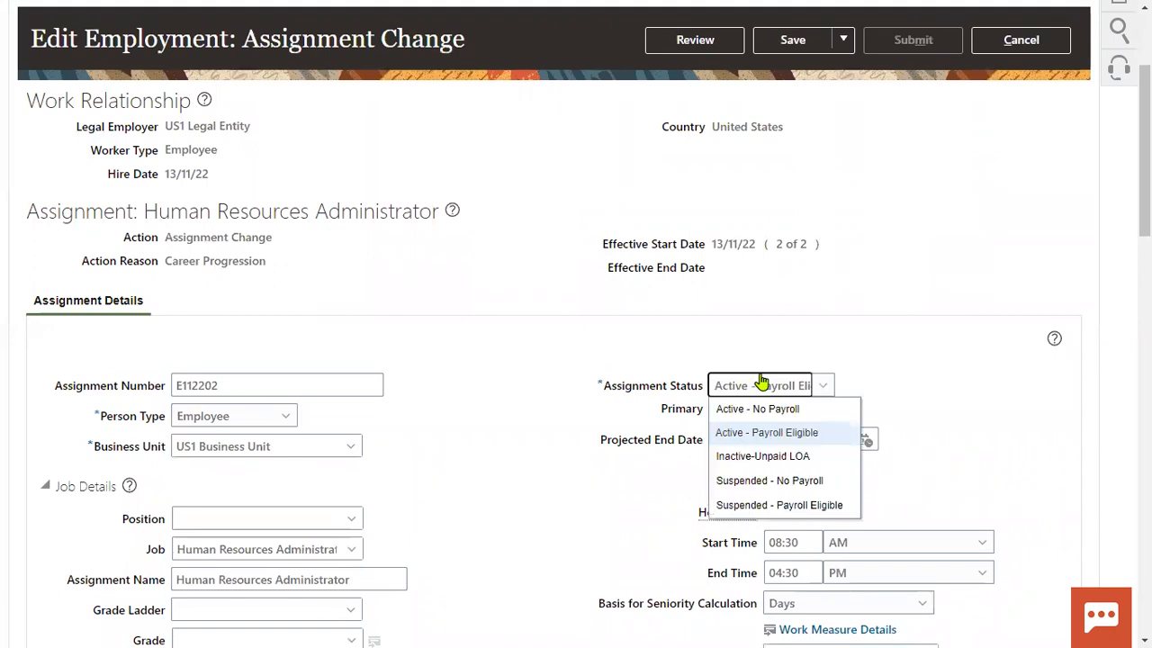
{"action": "left_click", "coordinate": [585, 494]}
{"action": "double_click", "coordinate": [724, 410]}
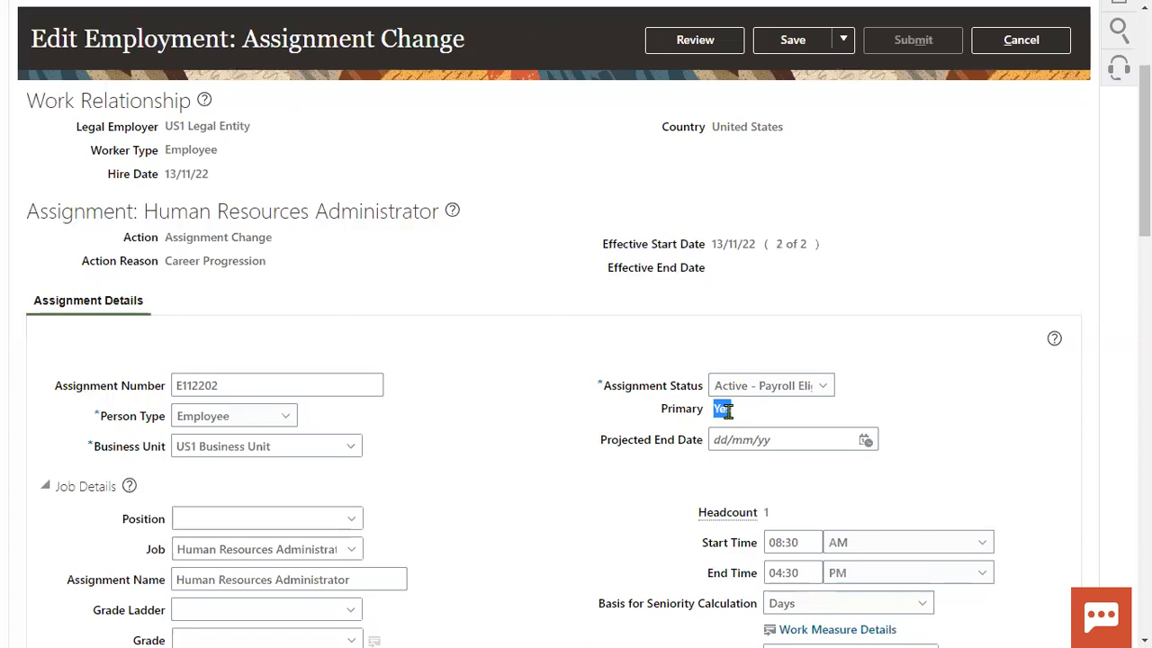
{"action": "left_click", "coordinate": [477, 409]}
{"action": "left_click", "coordinate": [755, 391]}
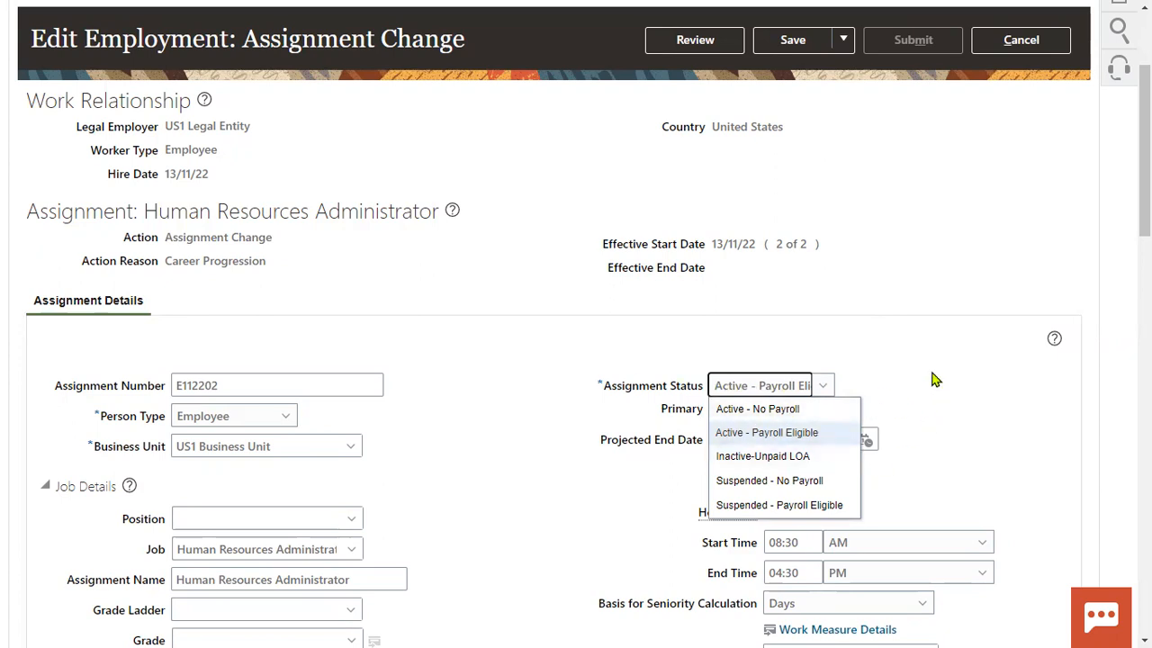
{"action": "scroll", "coordinate": [934, 380], "scroll_direction": "up", "scroll_amount": 2}
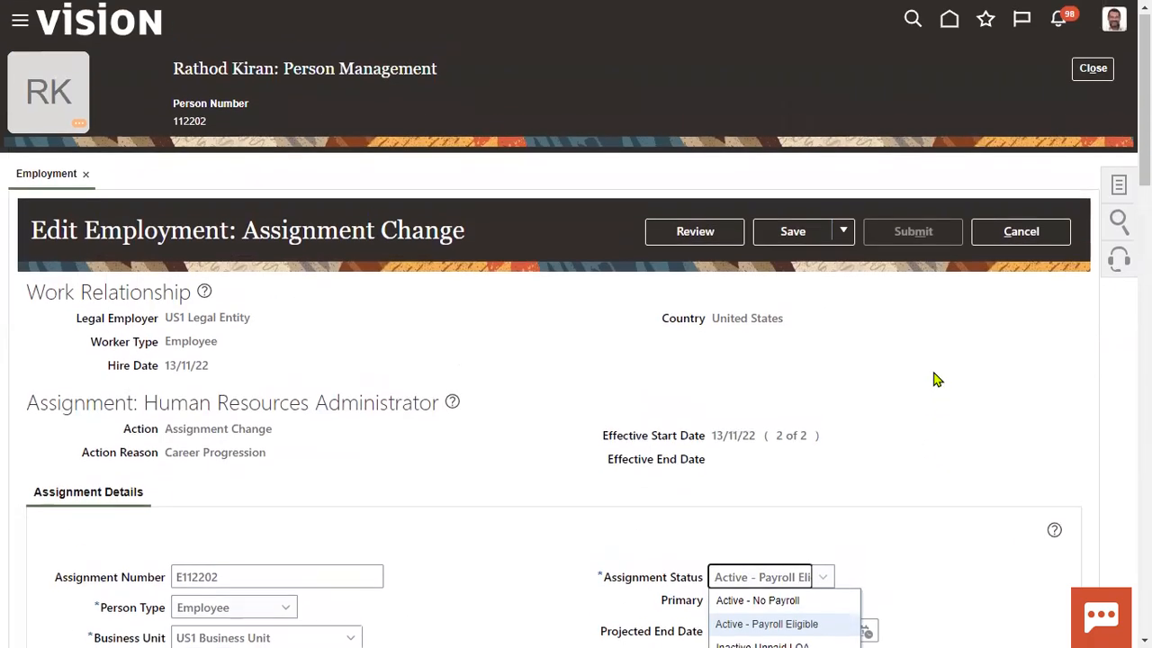
{"action": "left_click", "coordinate": [1012, 237]}
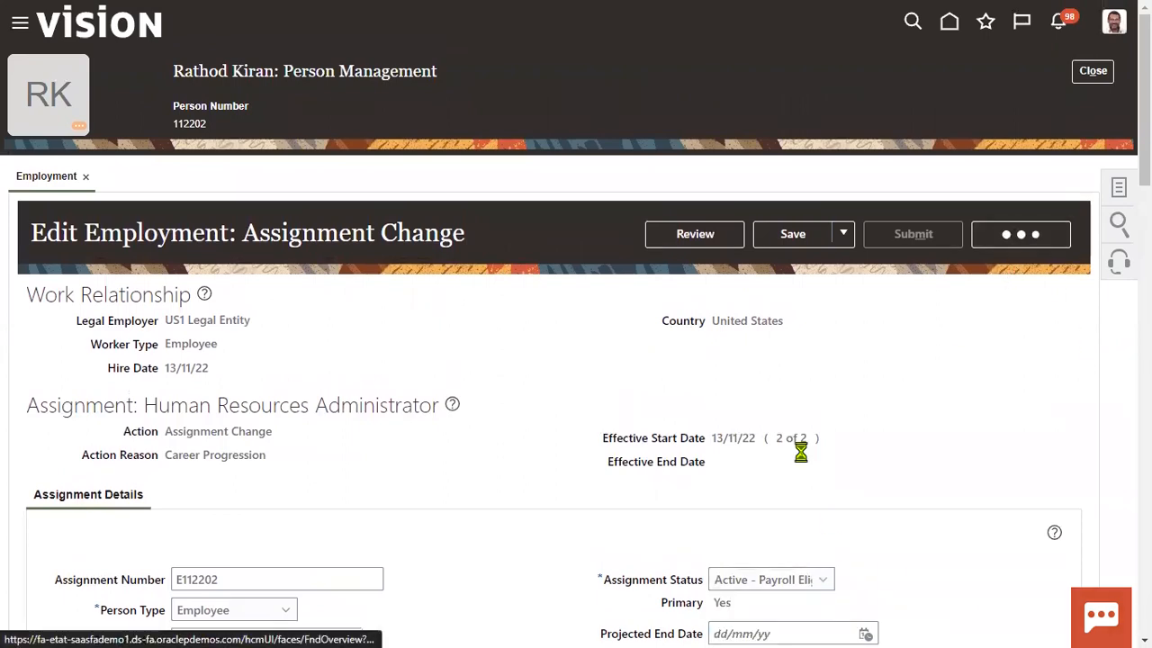
- Discard the unsaved change, verify status Active - Payroll Eligible and Primary Yes, then click Done
{"action": "left_click", "coordinate": [761, 348]}
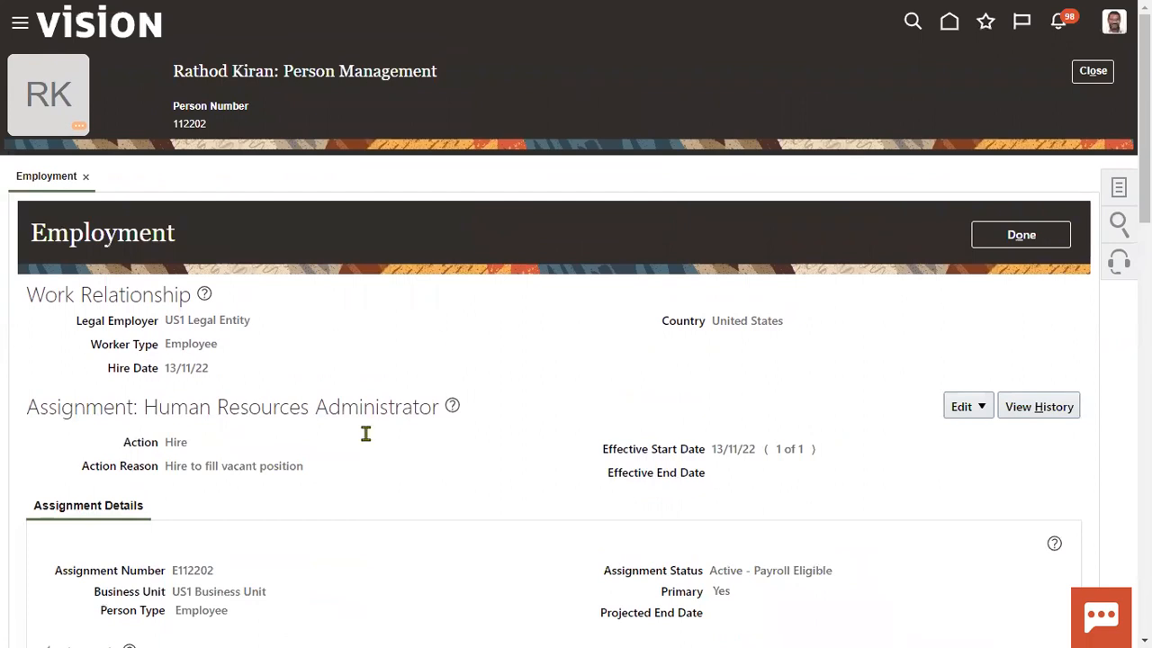
{"action": "scroll", "coordinate": [364, 432], "scroll_direction": "down", "scroll_amount": 2}
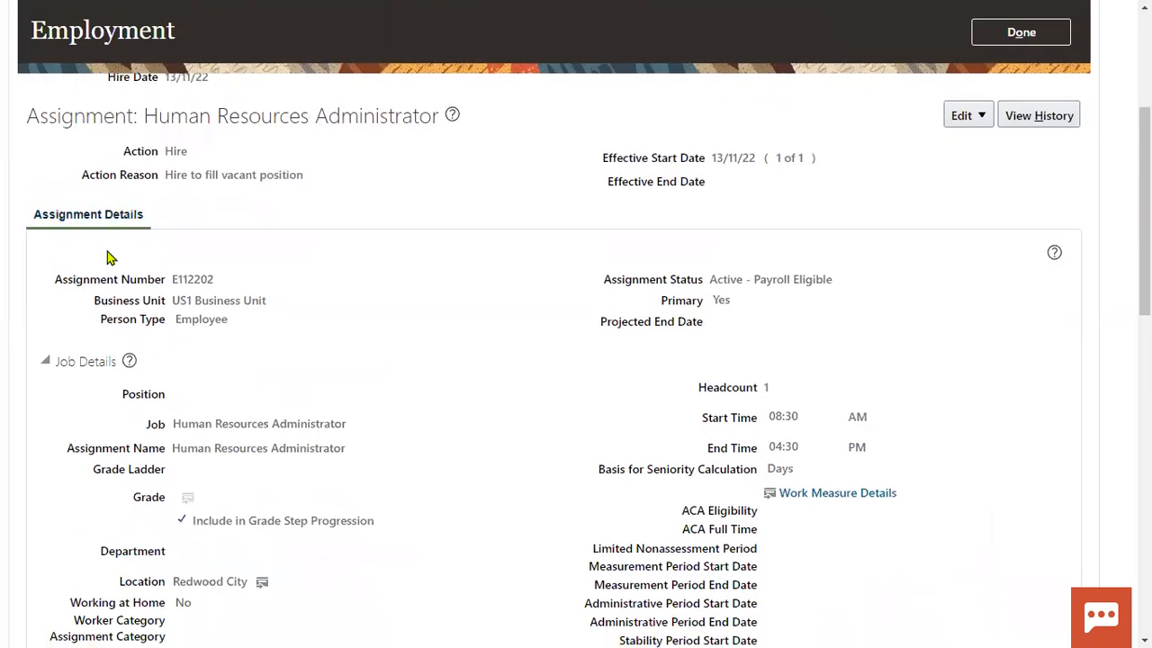
{"action": "left_click_drag", "start_coordinate": [671, 282], "coordinate": [699, 280]}
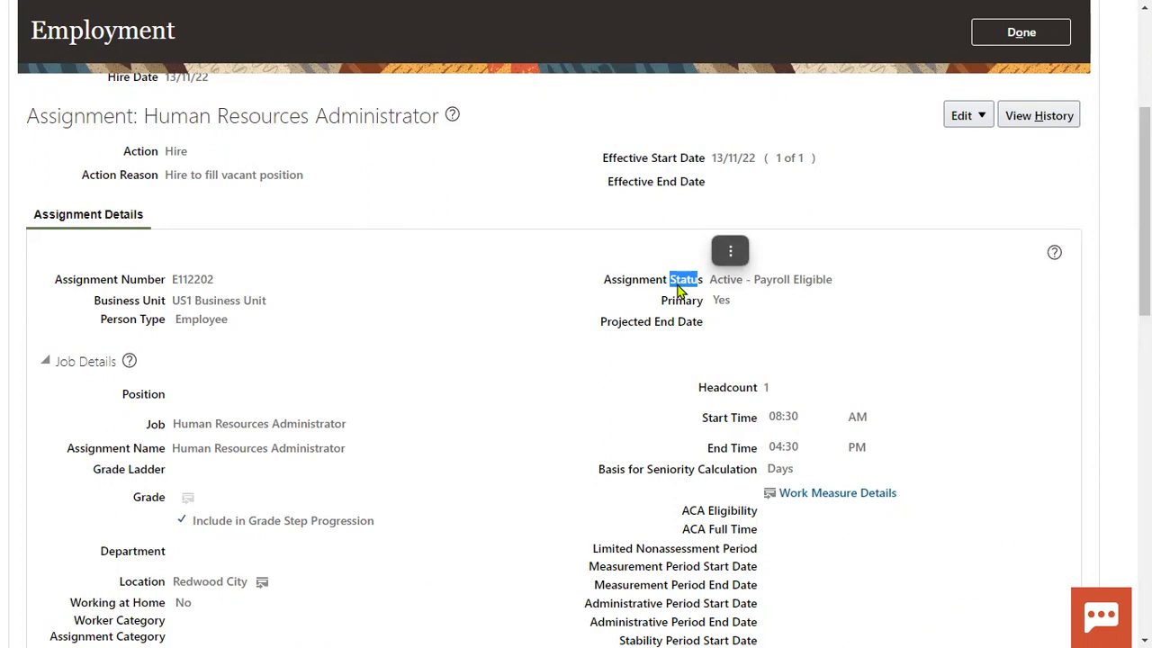
{"action": "left_click", "coordinate": [662, 308]}
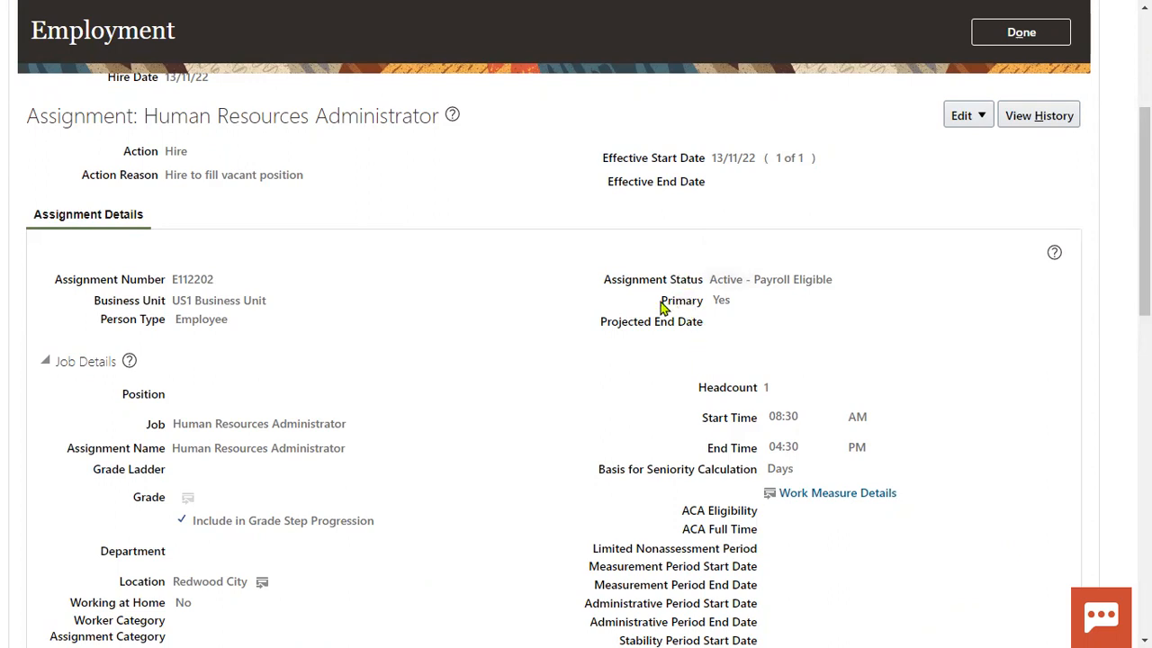
{"action": "left_click_drag", "start_coordinate": [662, 307], "coordinate": [748, 308]}
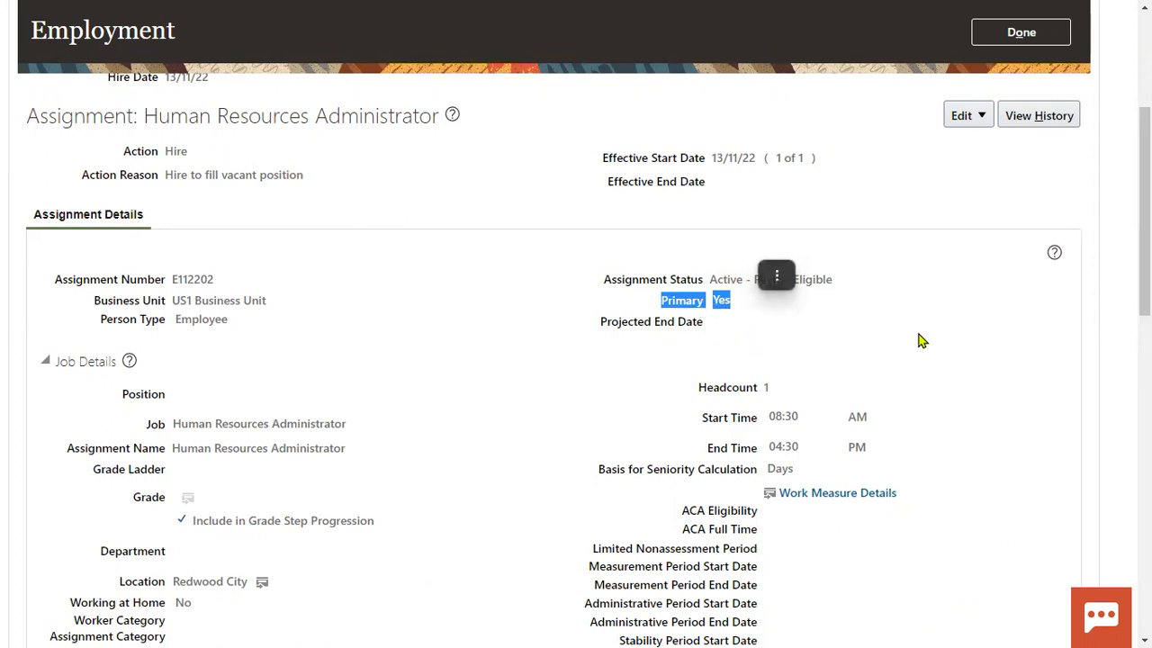
{"action": "scroll", "coordinate": [918, 336], "scroll_direction": "up", "scroll_amount": 3}
{"action": "left_click", "coordinate": [1019, 240]}
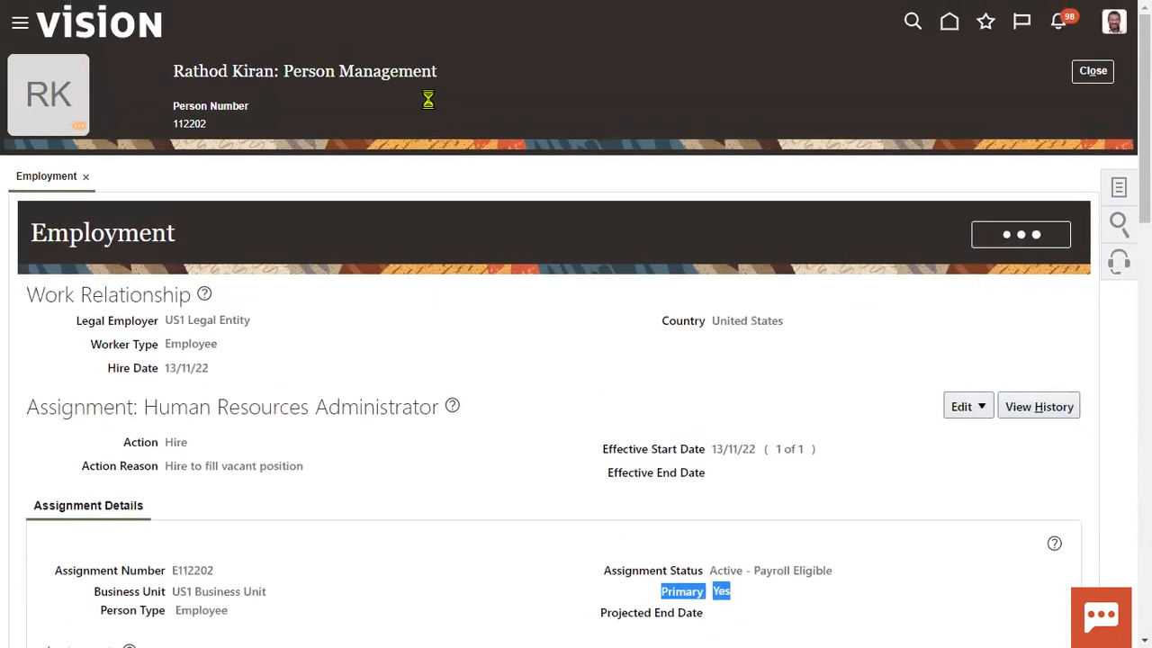